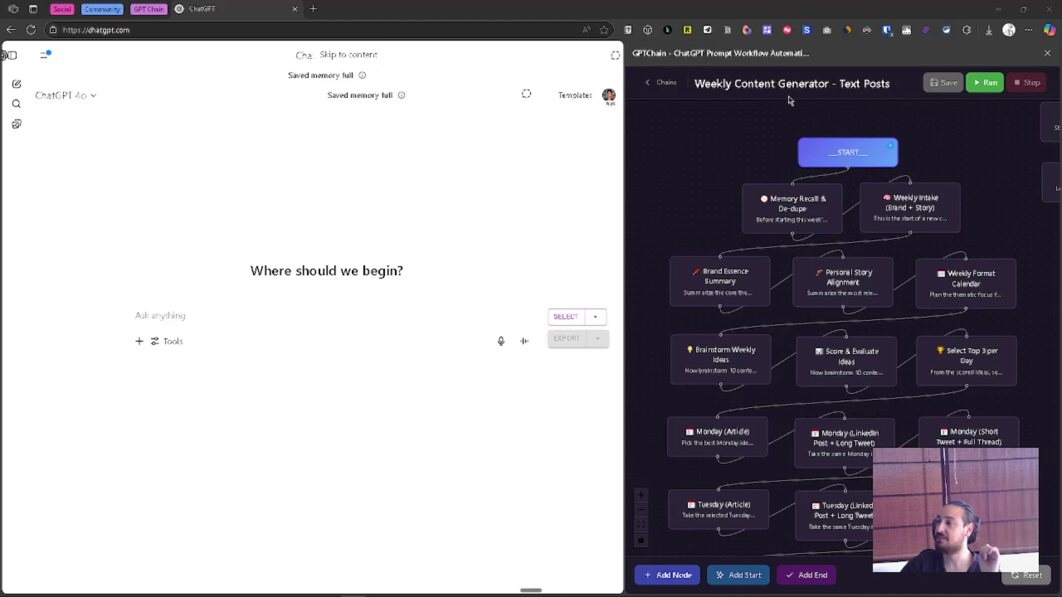
Shift the chain graph up, then open and close the chain state configuration.
scroll(808, 275, "up", 1)
scroll(679, 194, "up", 2)
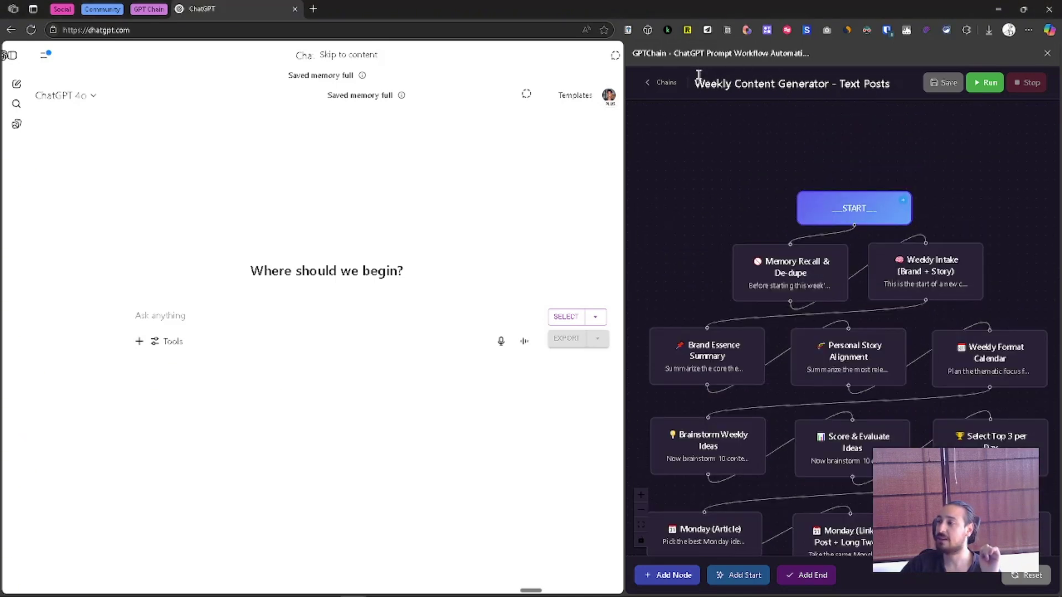
scroll(708, 207, "down", 1)
left_click_drag(700, 238, 702, 209)
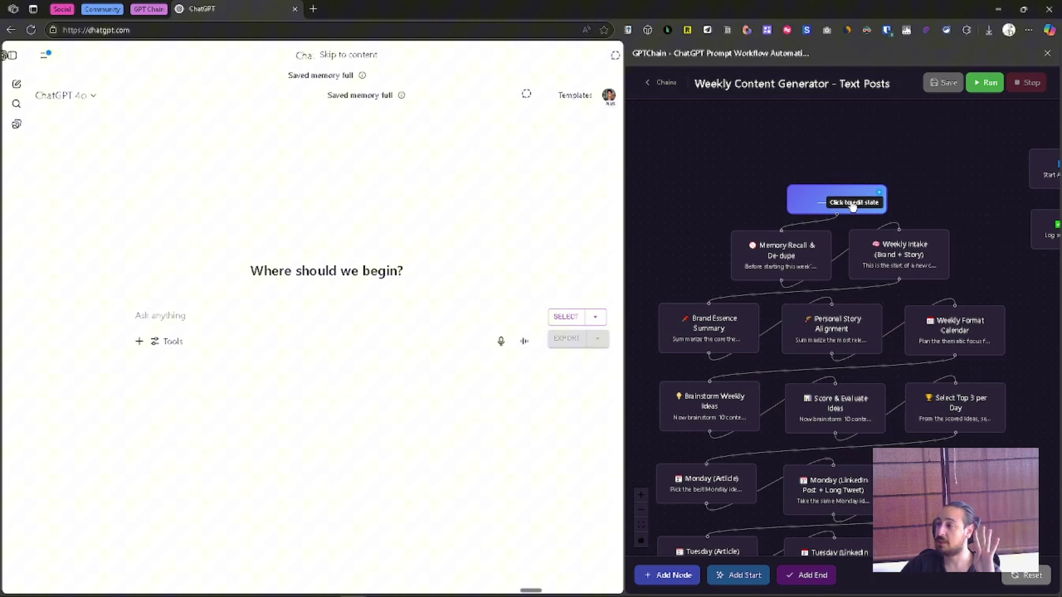
left_click(815, 202)
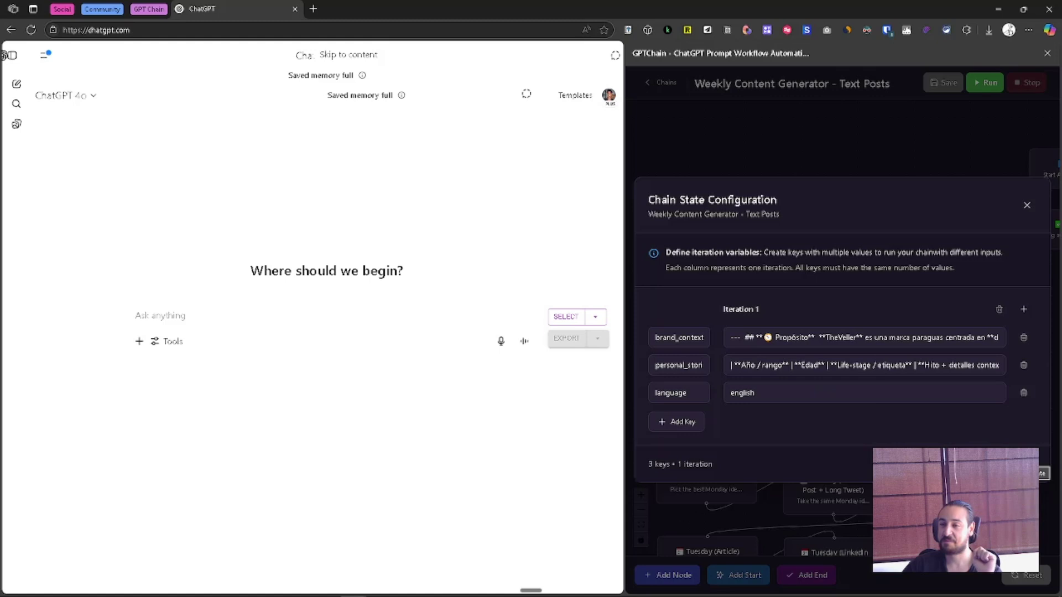
left_click(1027, 206)
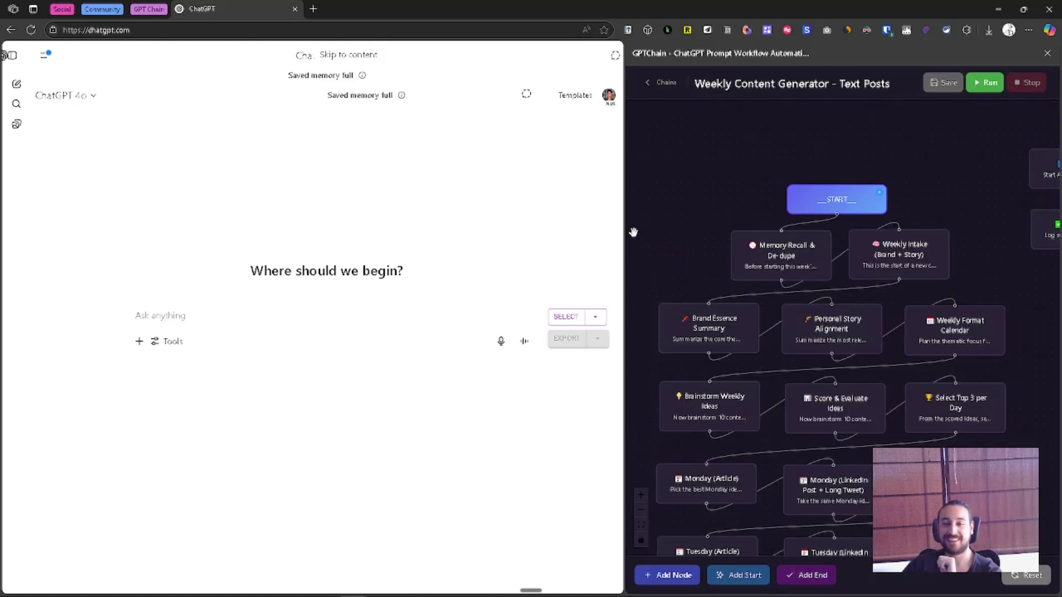
Pan and zoom the canvas to reposition the Weekly Content Generator chain graph.
scroll(846, 332, "down", 3)
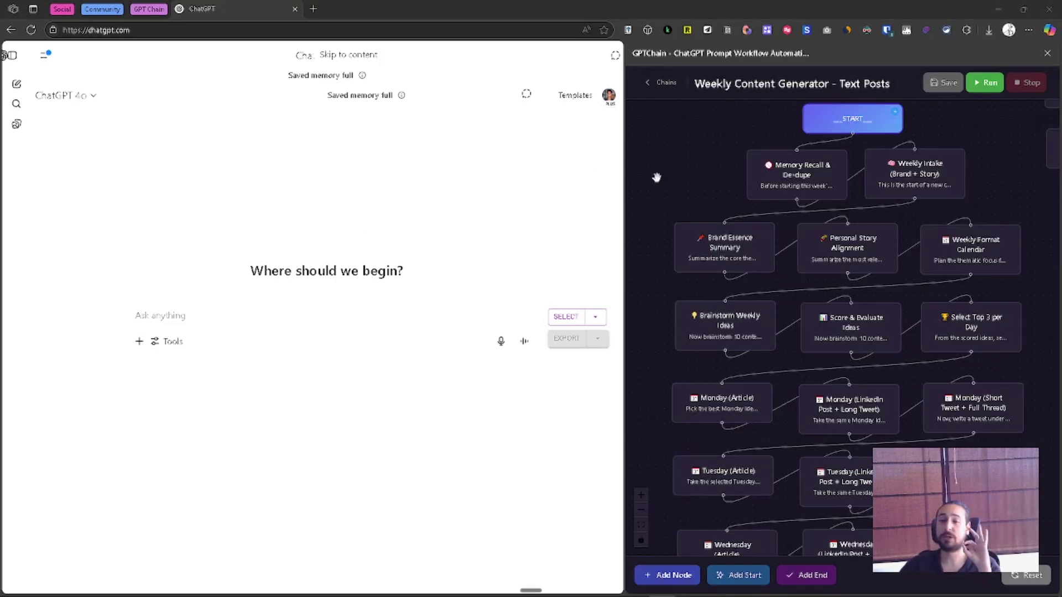
scroll(700, 160, "up", 1)
scroll(700, 160, "up", 3)
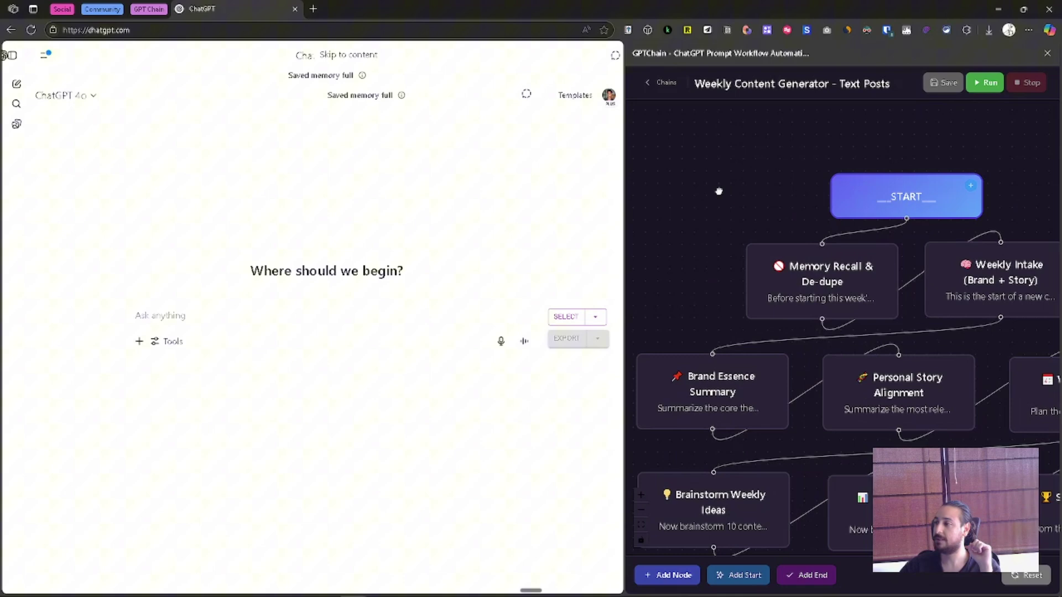
scroll(685, 150, "down", 2)
left_click_drag(708, 136, 744, 131)
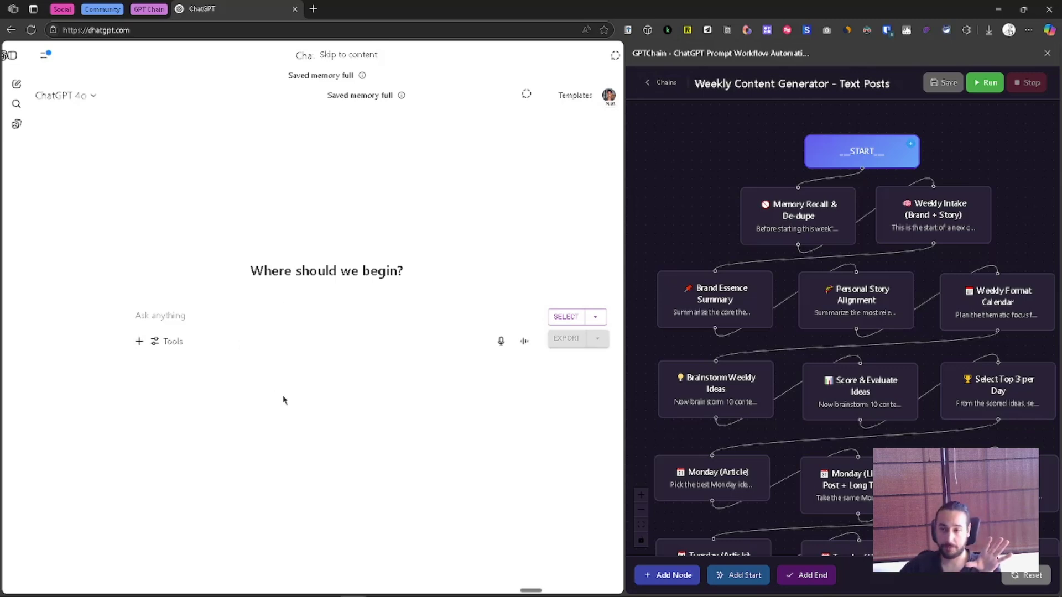
scroll(692, 170, "right", 2)
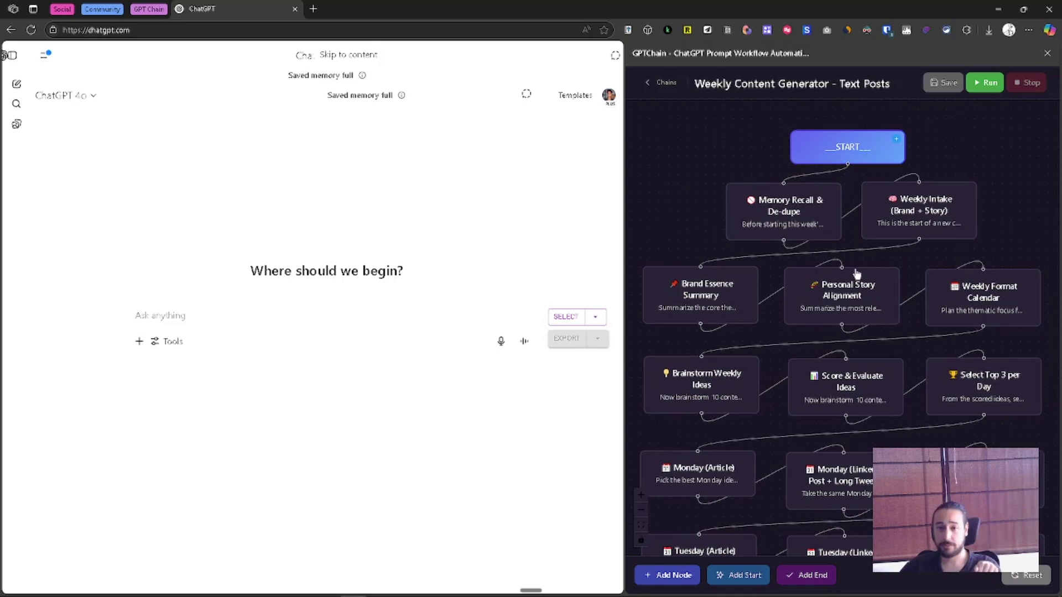
mouse_move(675, 200)
left_mouse_down()
mouse_move(704, 217)
mouse_move(678, 204)
mouse_move(689, 202)
left_mouse_up()
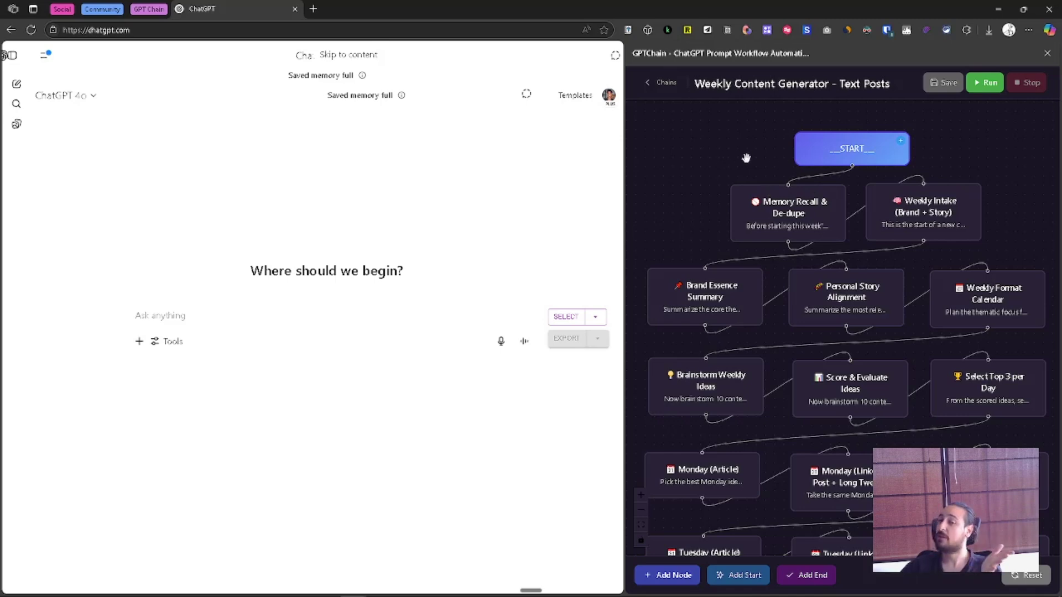
left_click_drag(743, 159, 734, 199)
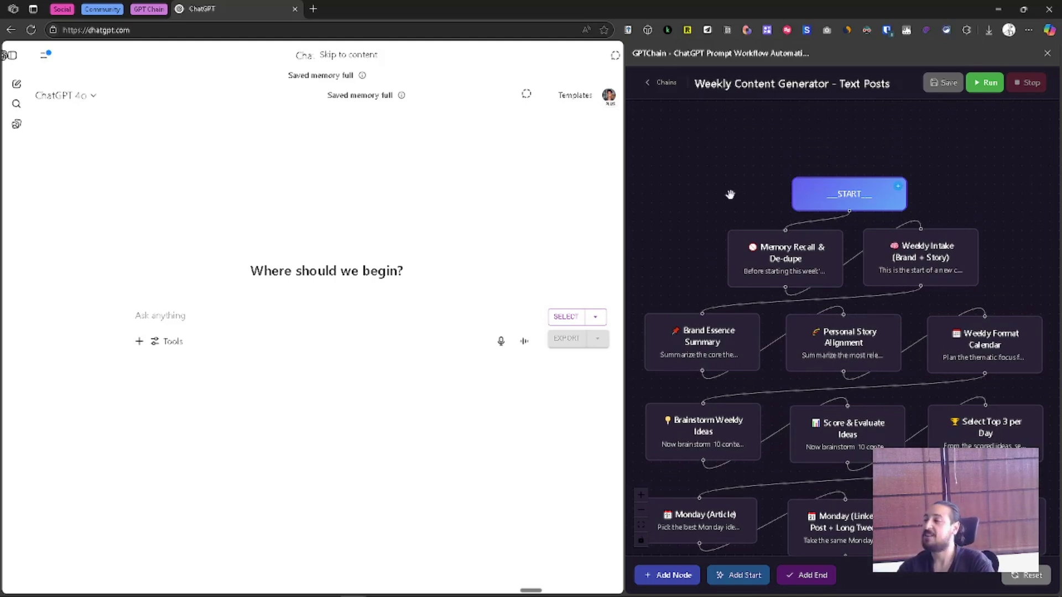
scroll(761, 171, "down", 3)
mouse_move(728, 161)
left_mouse_down()
mouse_move(737, 147)
mouse_move(670, 132)
mouse_move(713, 117)
mouse_move(733, 161)
left_mouse_up()
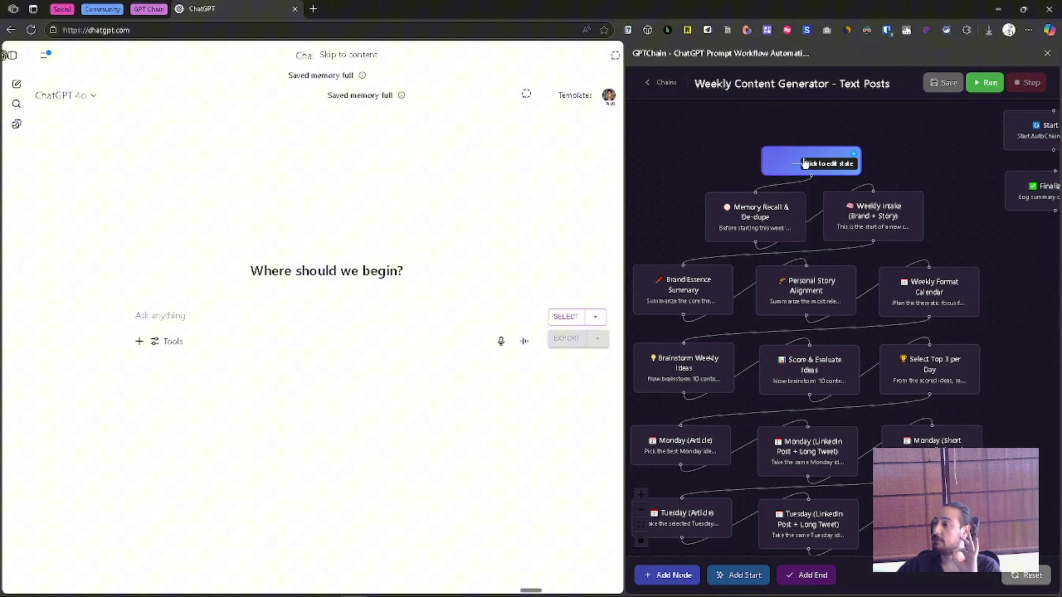
Check the chain state inputs, then inspect and close the Weekly Intake (Brand + Story) node editor.
left_click(786, 168)
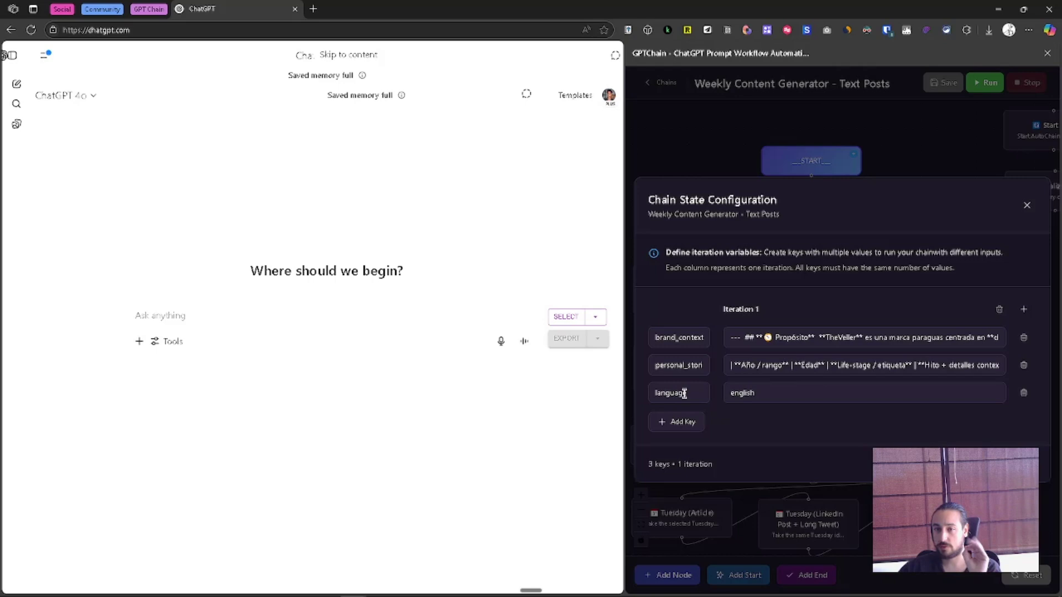
left_click(1026, 206)
left_click_drag(899, 163, 925, 149)
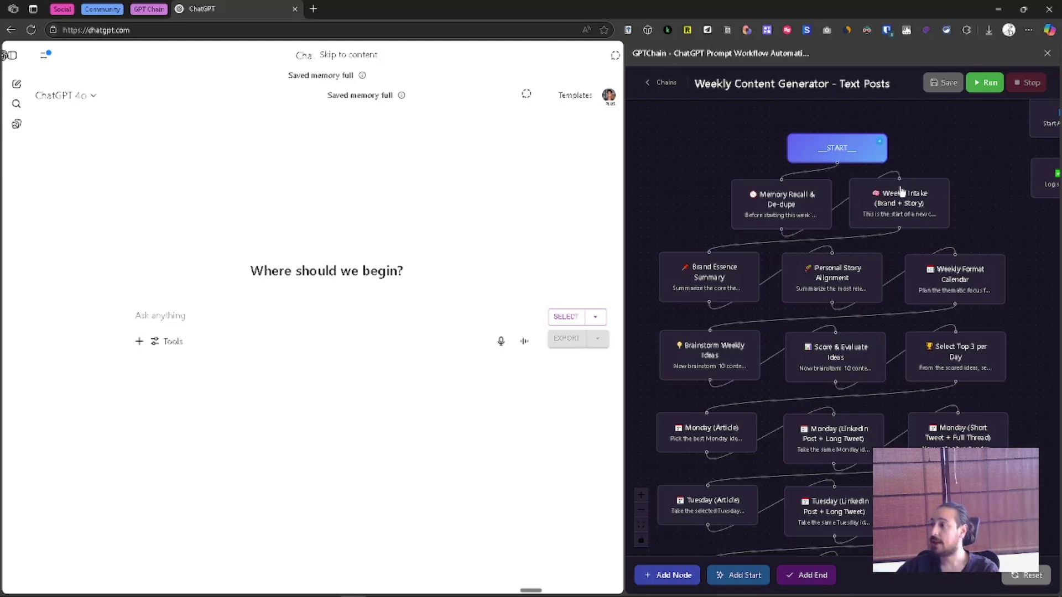
double_click(900, 206)
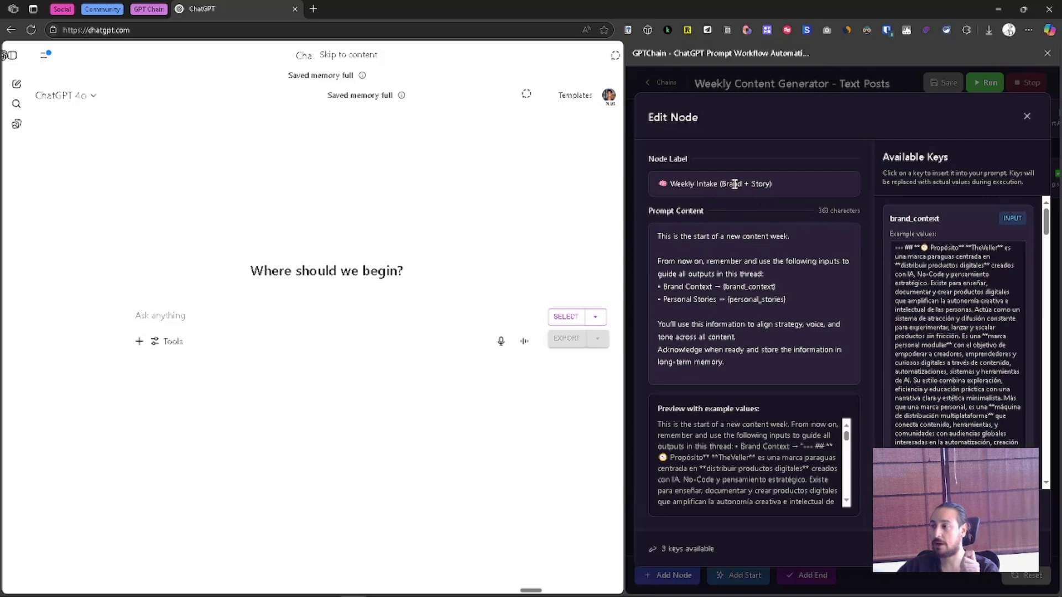
left_click(1027, 116)
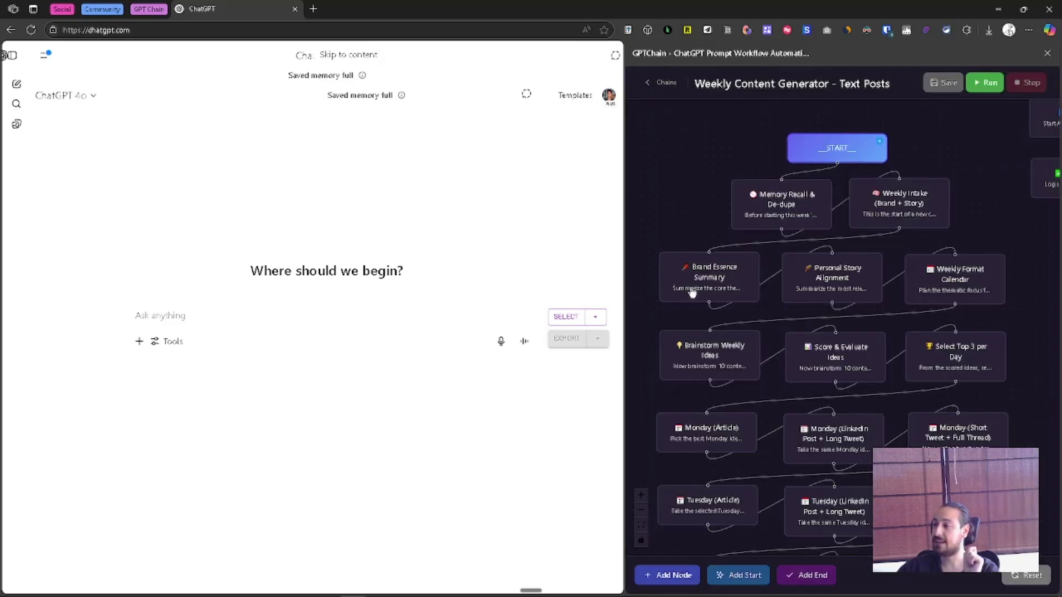
scroll(698, 290, "up", 3)
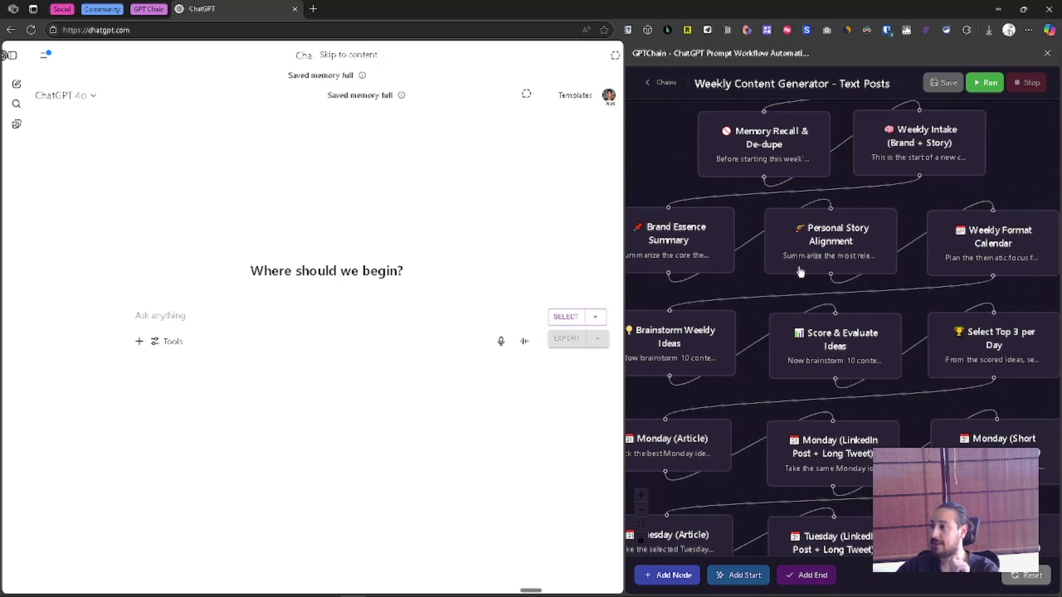
left_click_drag(920, 201, 876, 198)
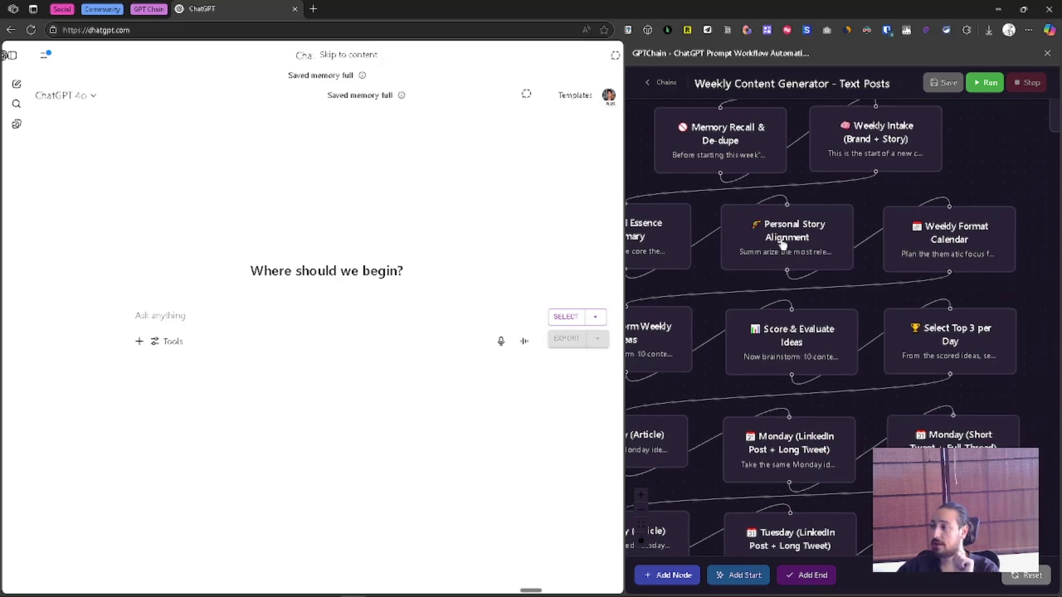
scroll(889, 194, "down", 1)
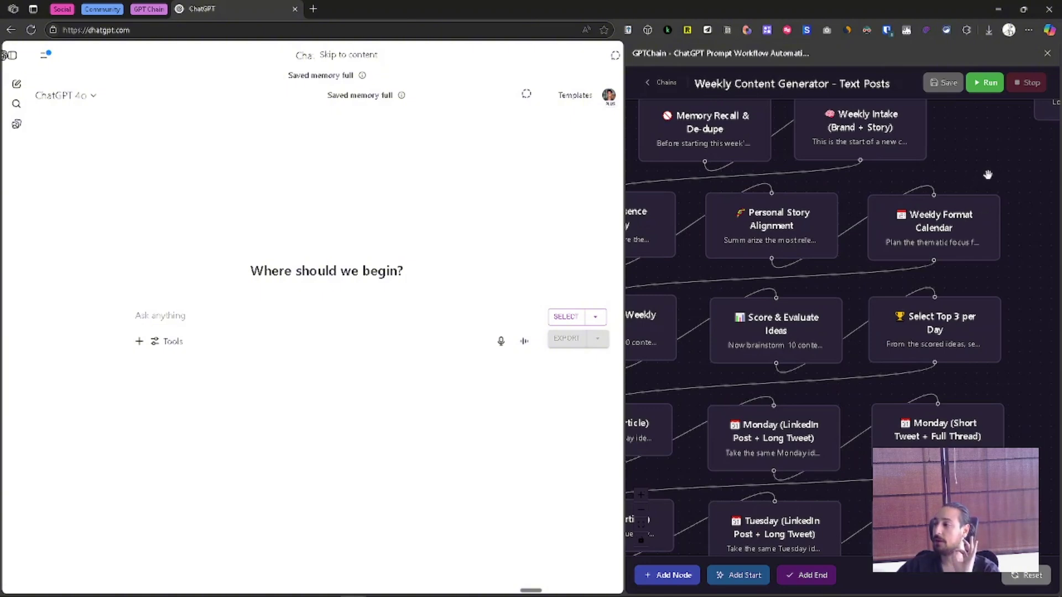
scroll(981, 169, "down", 1)
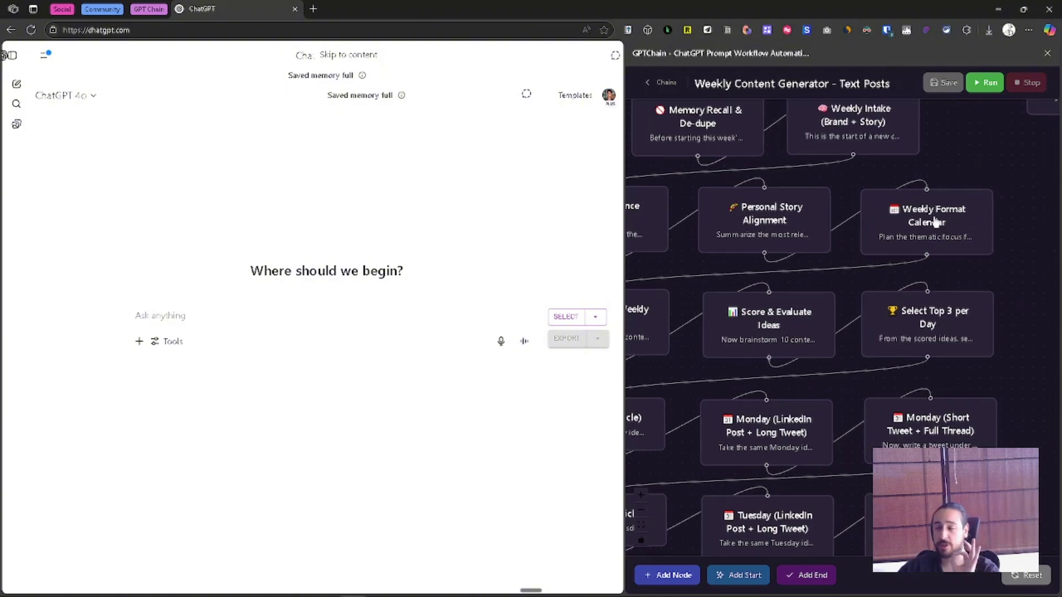
scroll(669, 248, "left", 3)
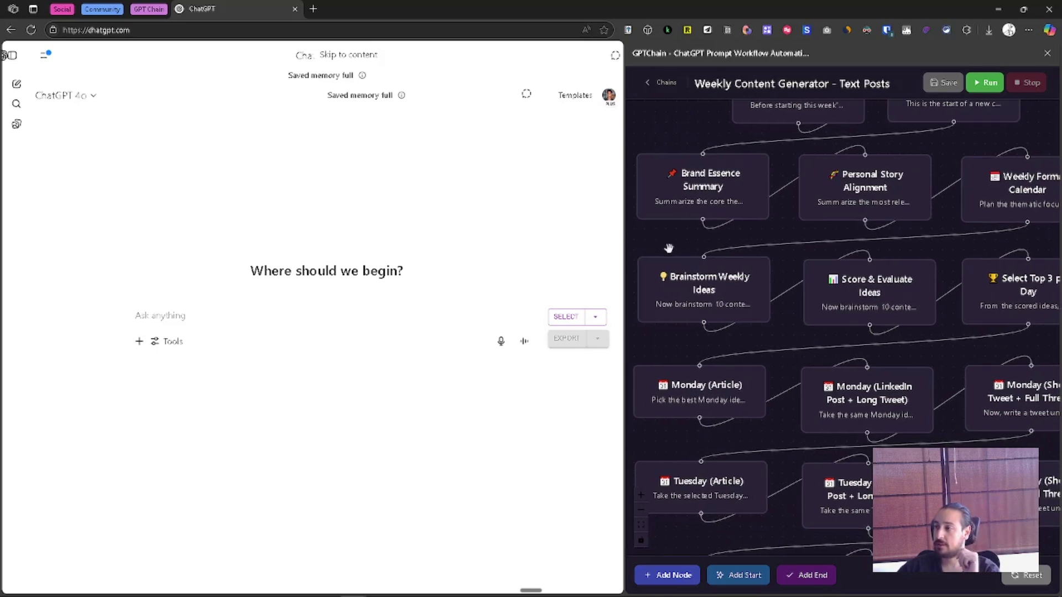
scroll(675, 232, "down", 2)
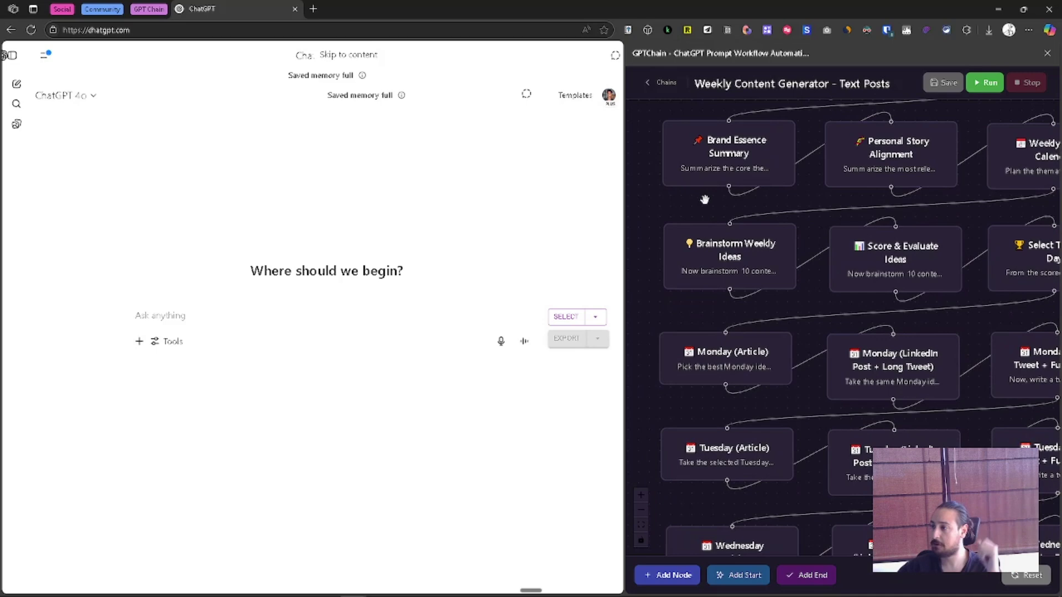
left_click_drag(698, 206, 687, 161)
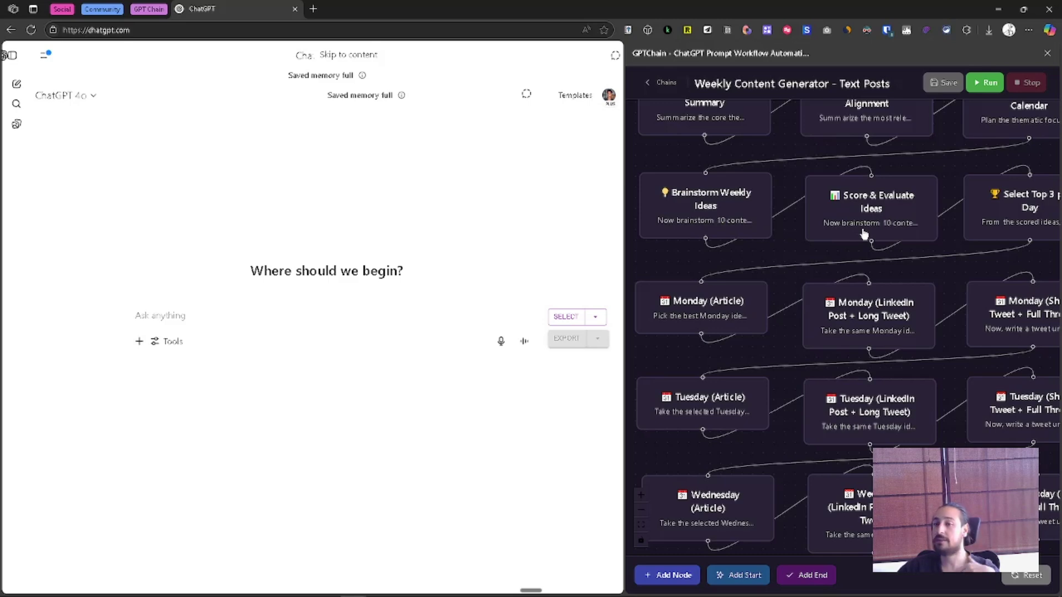
left_click_drag(958, 171, 789, 185)
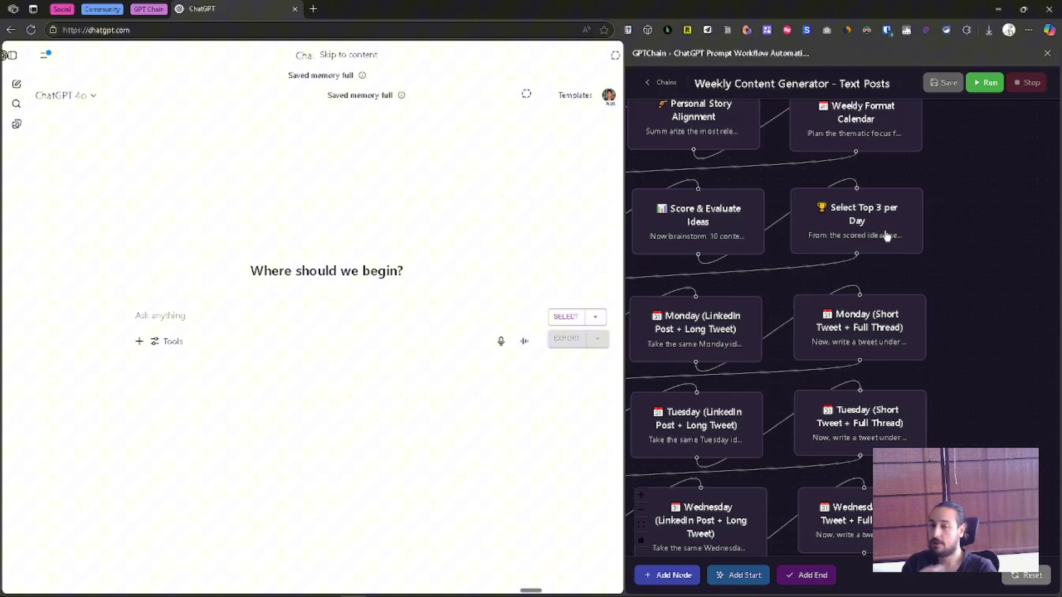
scroll(862, 209, "up", 2)
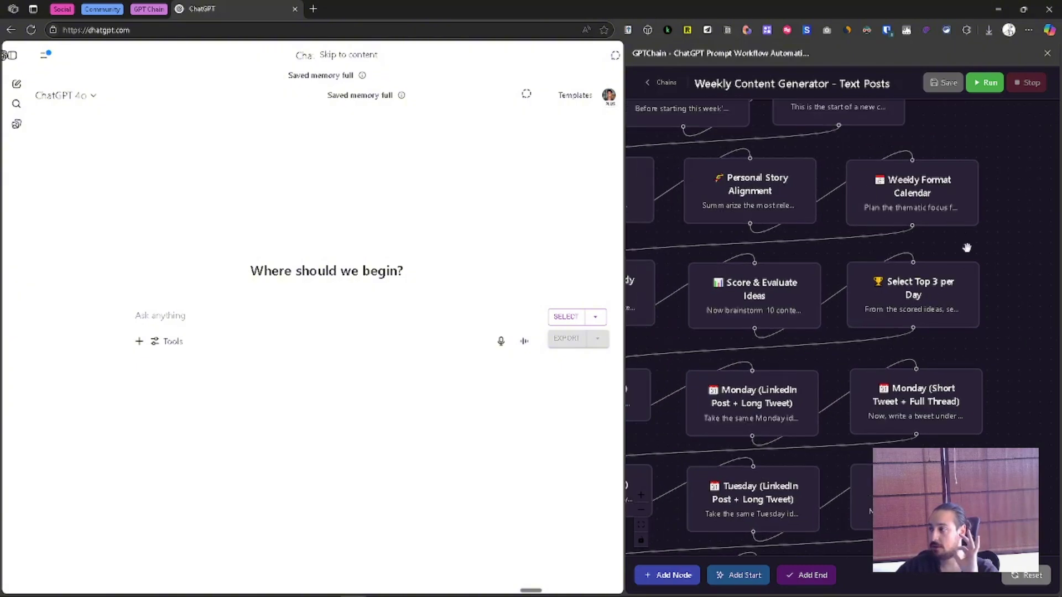
scroll(940, 210, "down", 3)
scroll(829, 205, "left", 3)
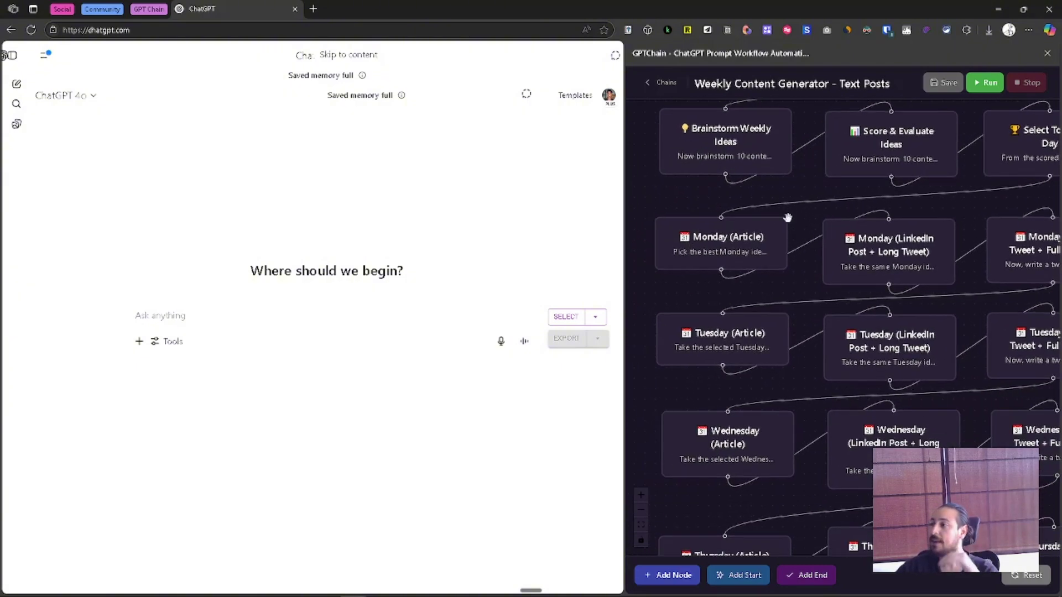
Scroll and pan the node graph to bring the __START__ node into view.
scroll(790, 221, "down", 2)
scroll(664, 247, "down", 1)
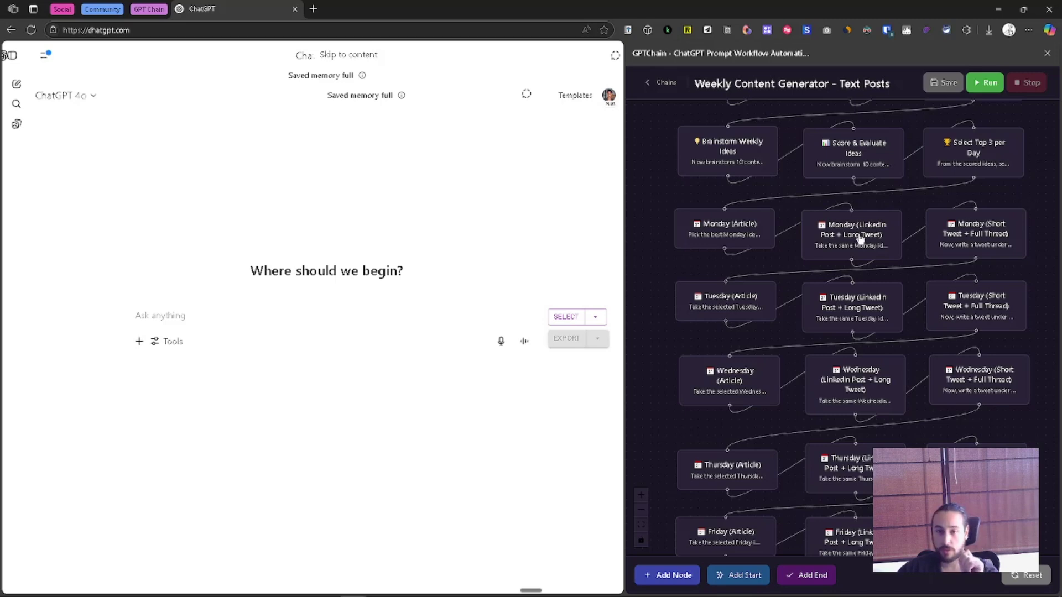
left_click_drag(1015, 264, 938, 289)
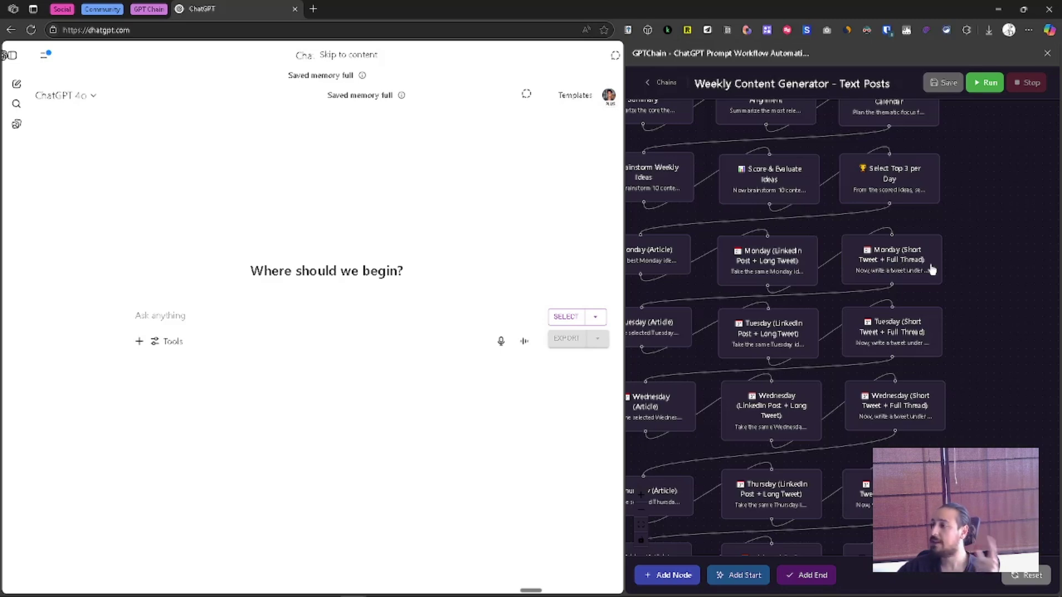
left_click_drag(959, 279, 976, 262)
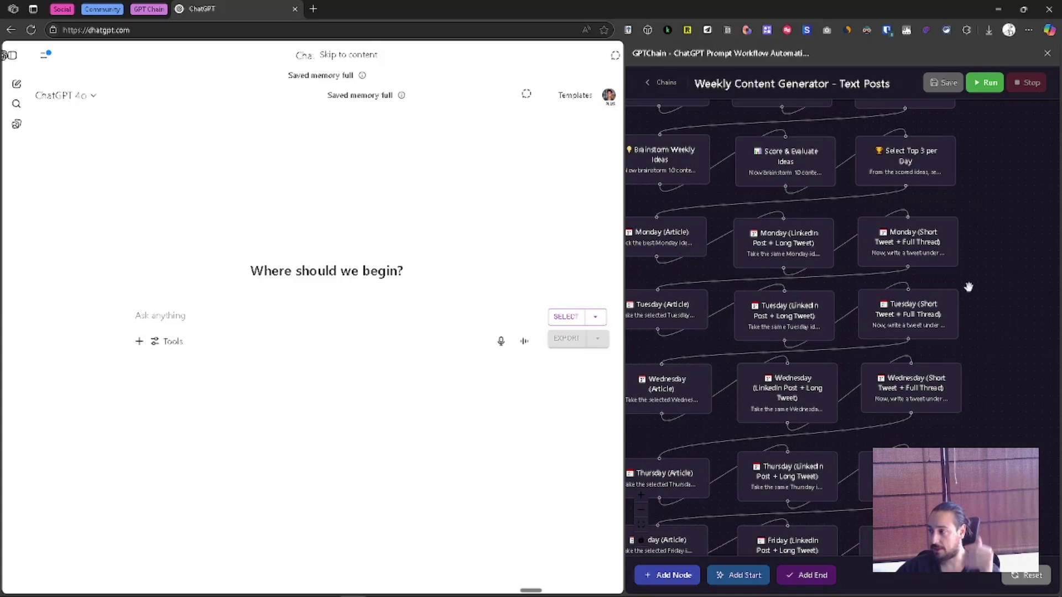
scroll(940, 249, "down", 3)
scroll(681, 255, "down", 2)
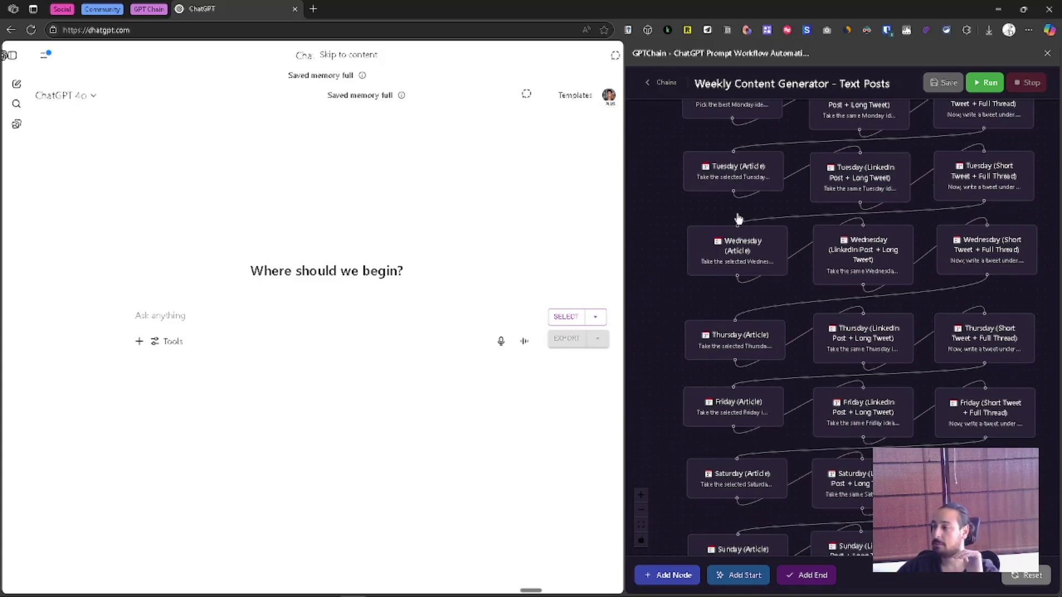
scroll(687, 237, "down", 5)
scroll(779, 475, "down", 5)
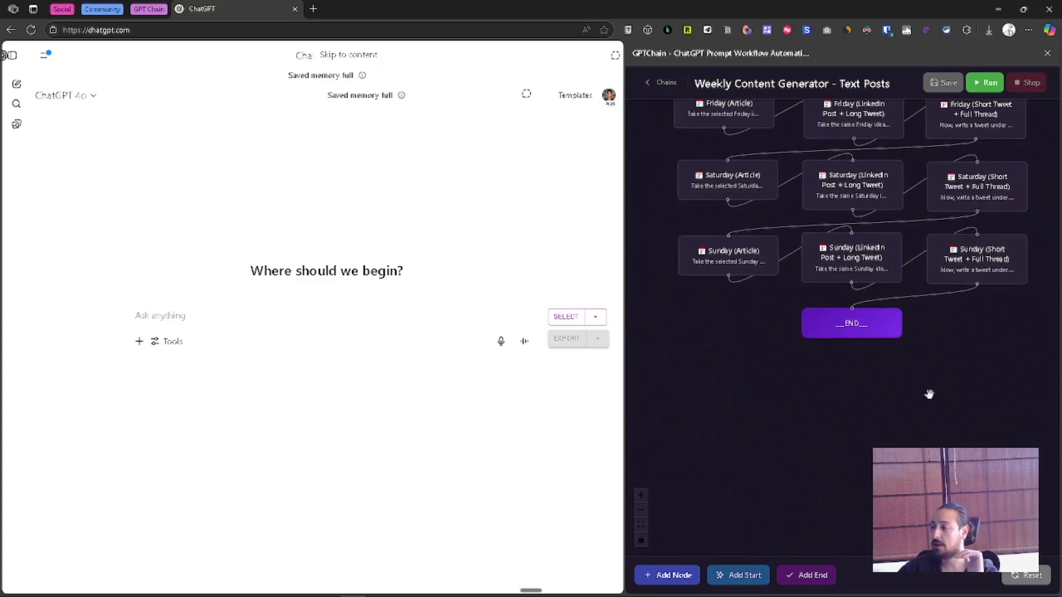
scroll(774, 454, "down", 3)
scroll(764, 481, "up", 5)
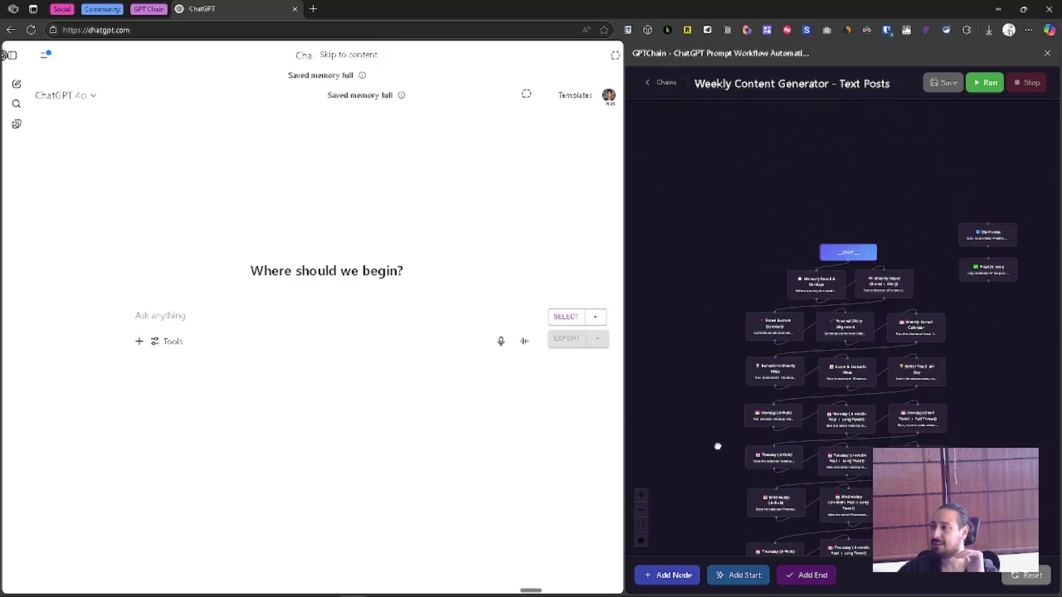
Trim the chain state to Iteration 1 by deleting Iterations 3 and 2.
left_click(849, 257)
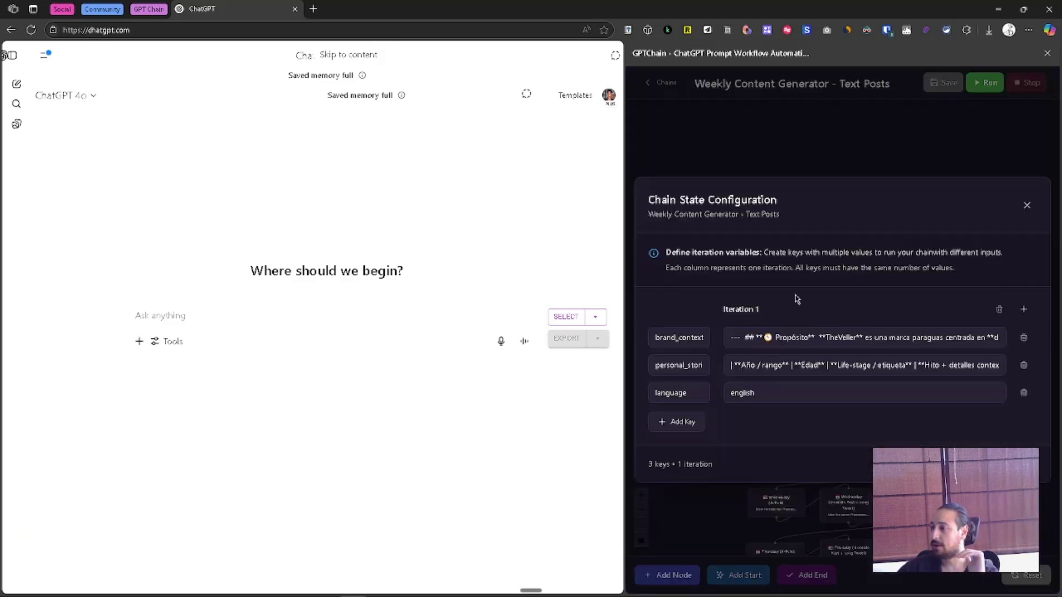
left_click(1027, 306)
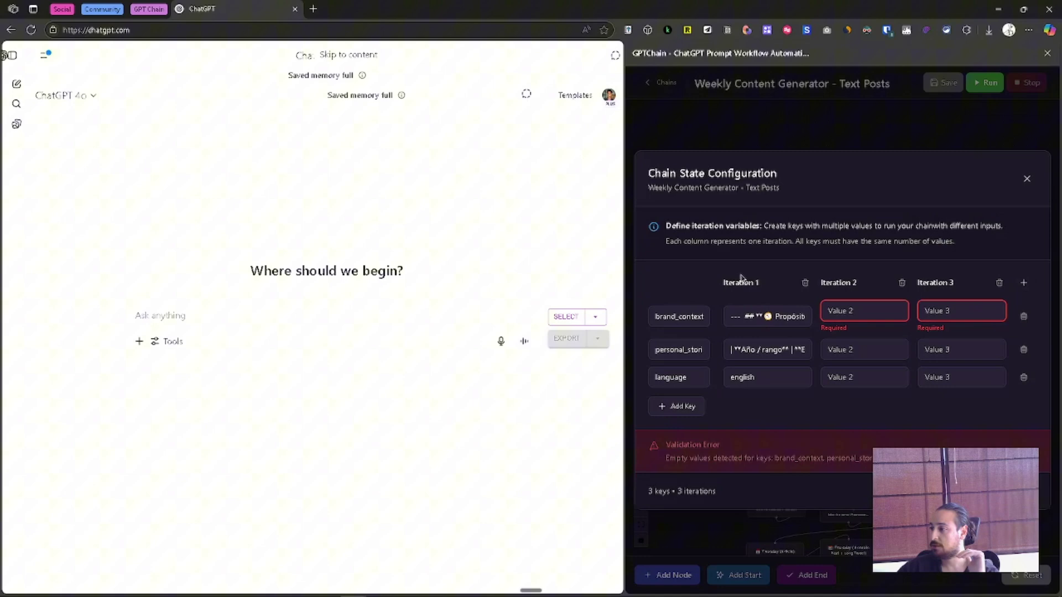
left_click(999, 283)
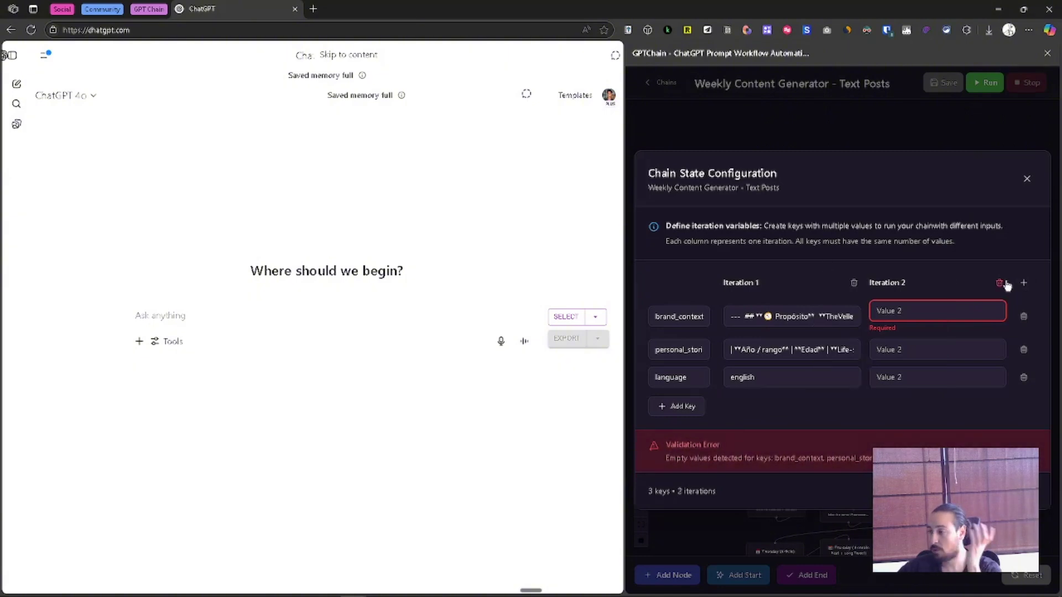
left_click(1005, 284)
left_click(1029, 206)
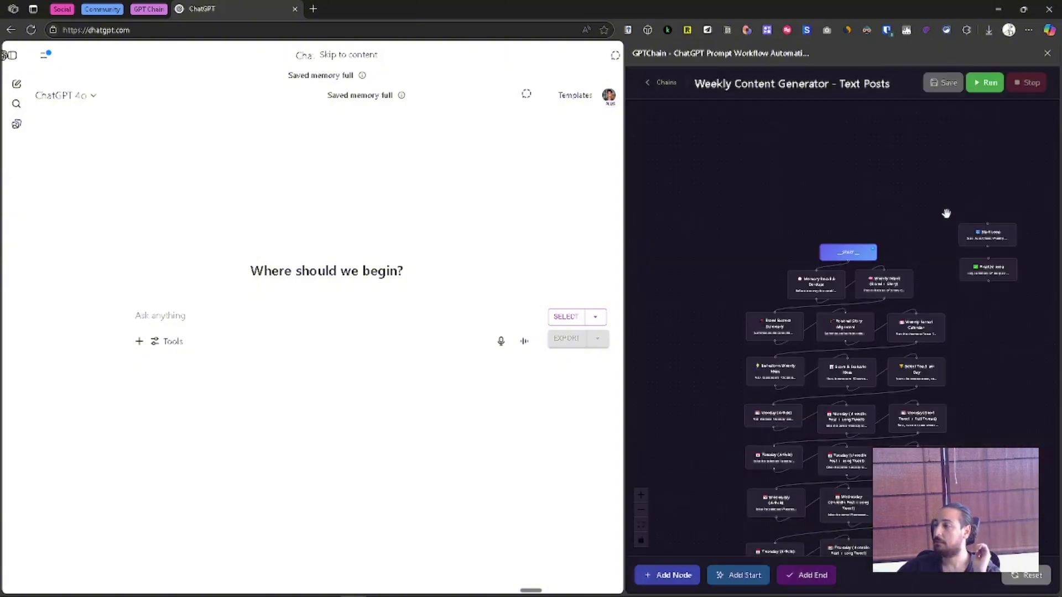
Reposition the workflow graph and reopen the Chain State Configuration from START.
scroll(816, 218, "up", 3)
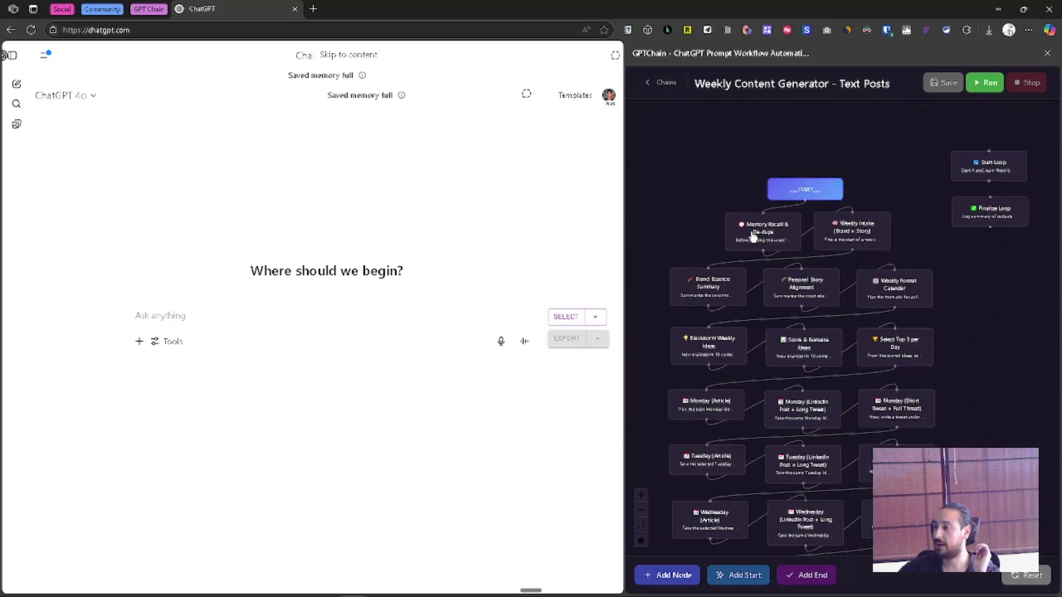
left_click_drag(705, 215, 742, 173)
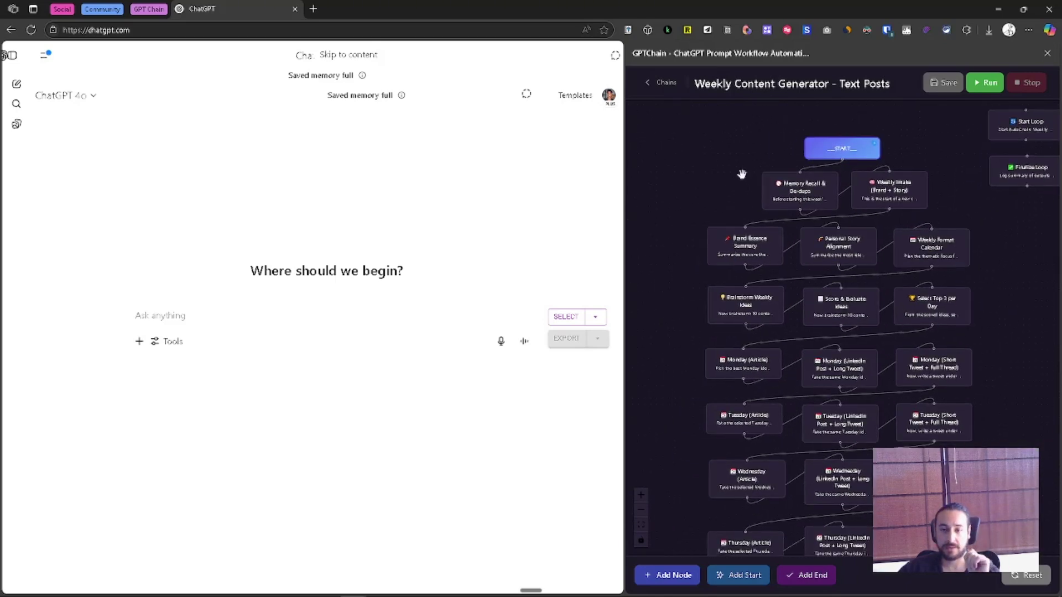
left_click_drag(721, 150, 741, 199)
scroll(741, 200, "up", 2)
left_click(843, 188)
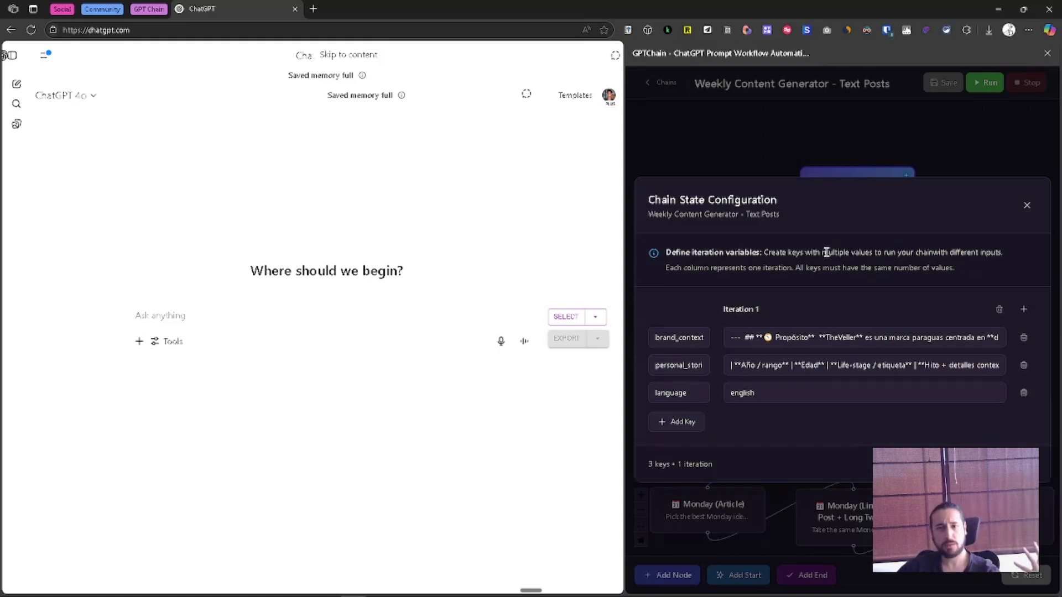
Close the state configuration and run the Weekly Content Generator chain in ChatGPT.
left_click(1028, 210)
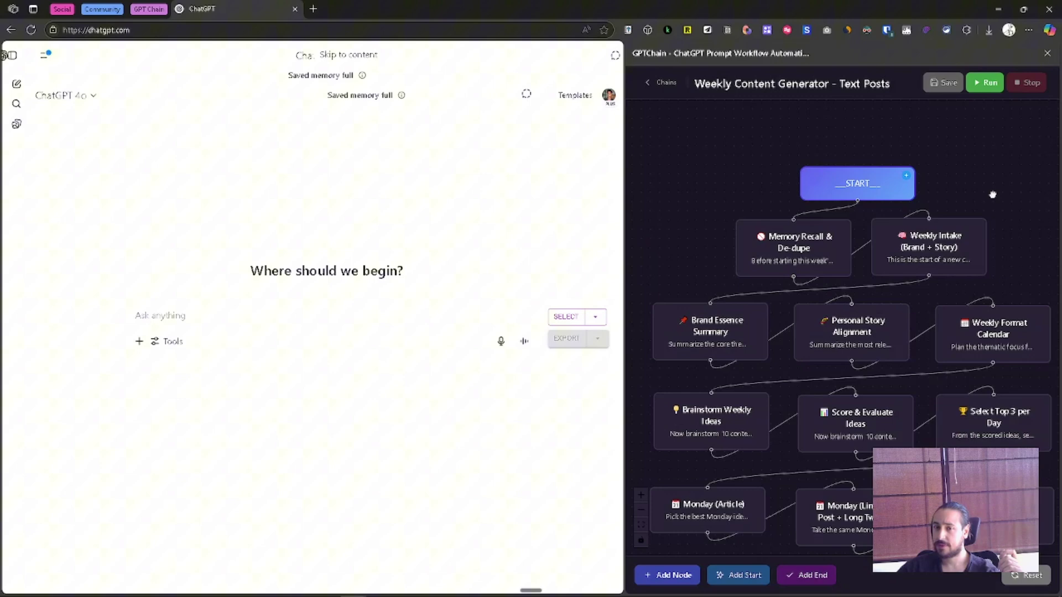
left_click_drag(990, 197, 1002, 176)
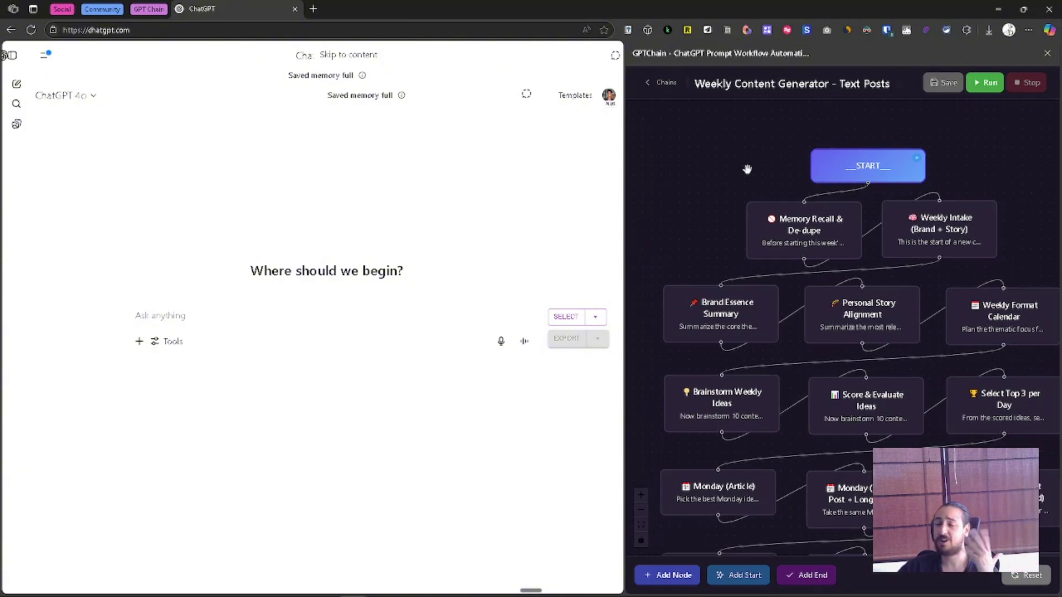
scroll(747, 168, "down", 1)
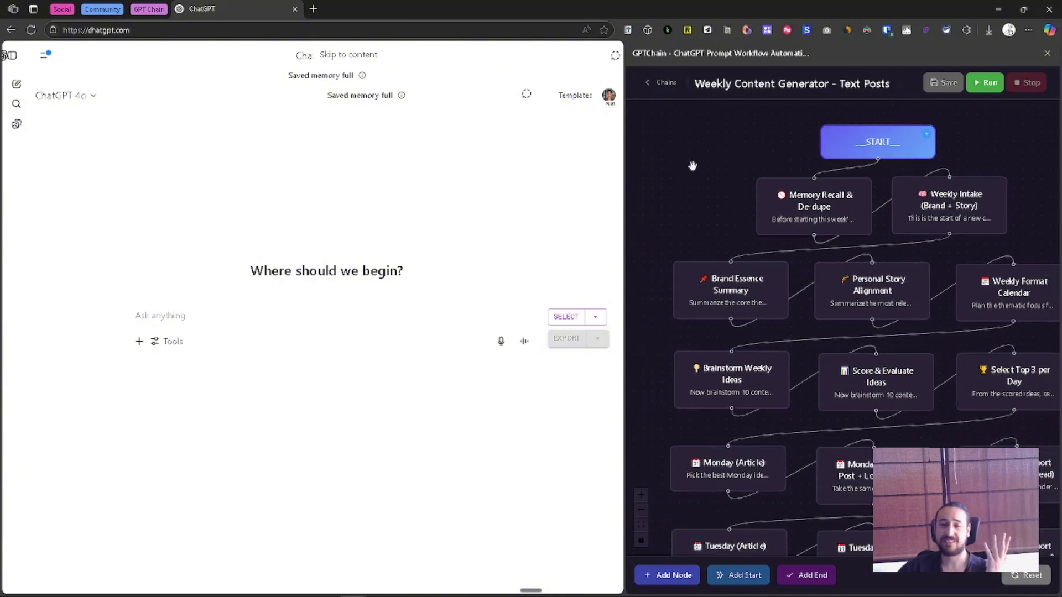
left_click(999, 82)
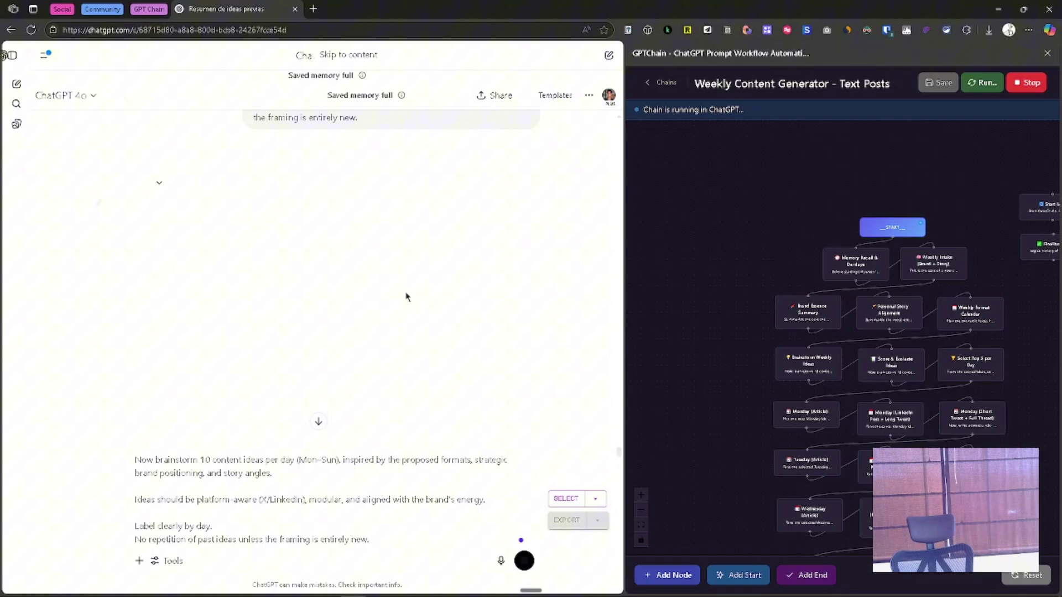
Switch to OBS Studio and back to the ChatGPT conversation with Alt-Tab.
key("alt+Tab")
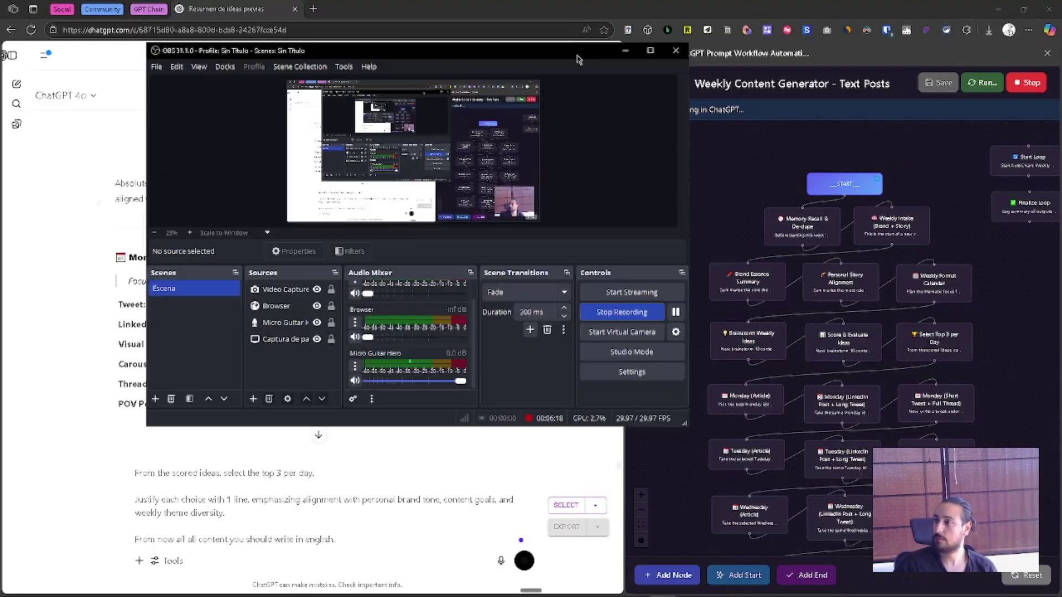
key("alt+Tab")
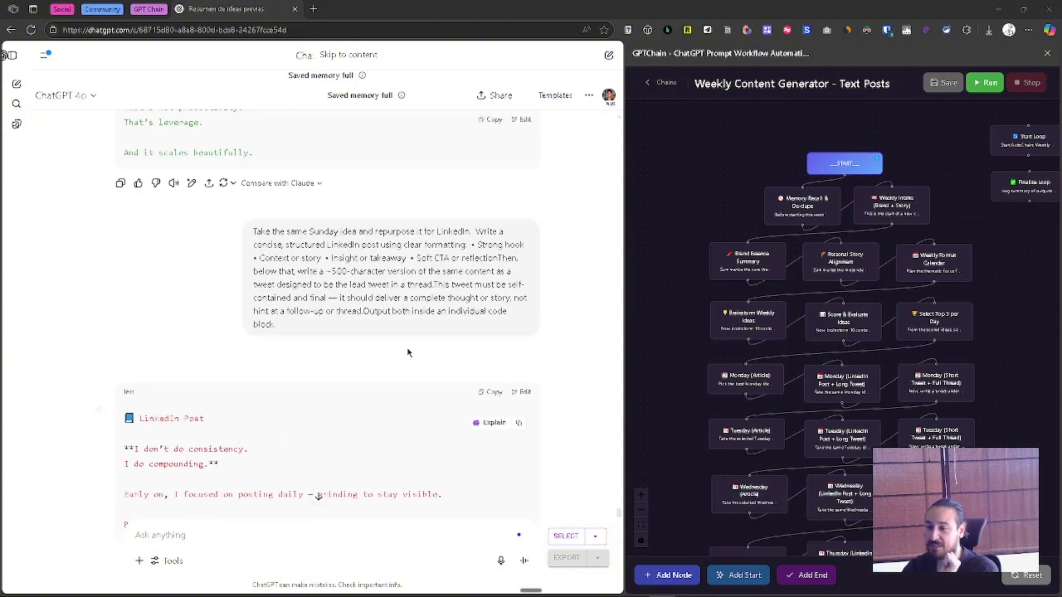
Return to the Memory Scan and 'Esta semana' ideas reply, then open the chain state configuration.
scroll(451, 301, "up", 20)
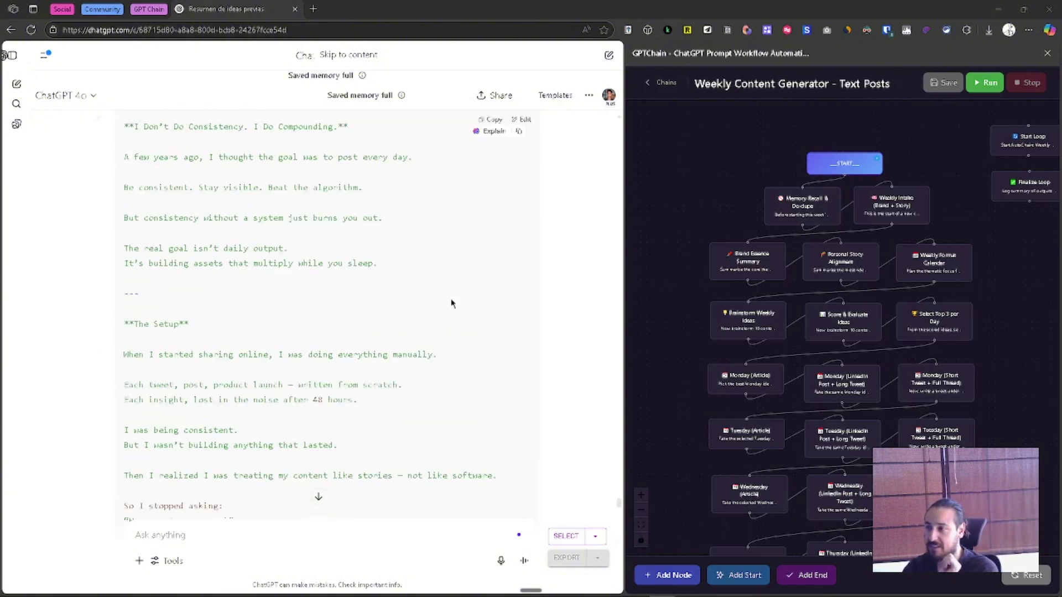
scroll(451, 303, "up", 20)
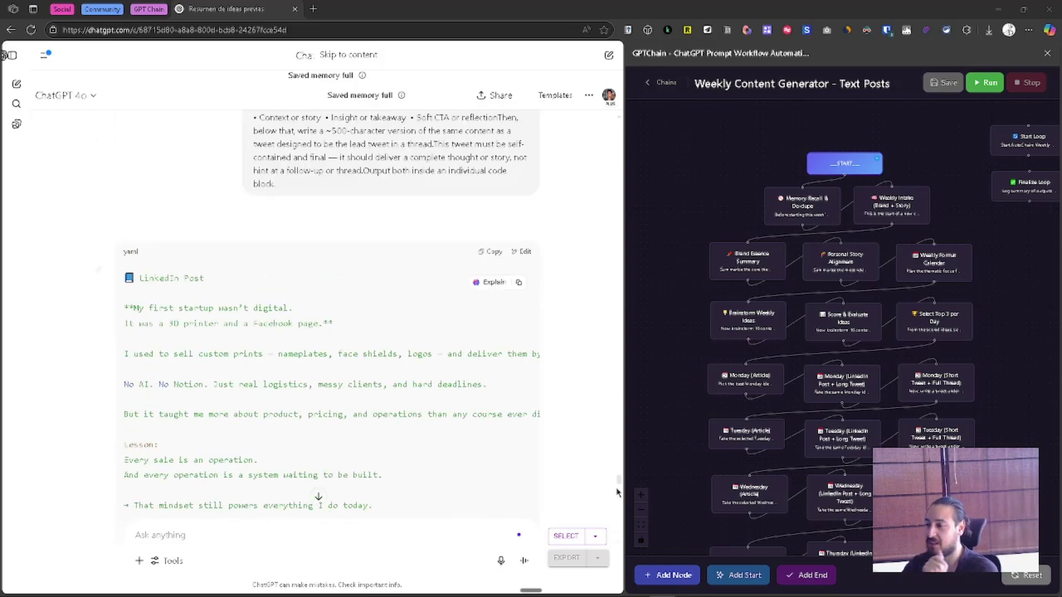
left_click_drag(619, 480, 618, 132)
scroll(563, 221, "down", 15)
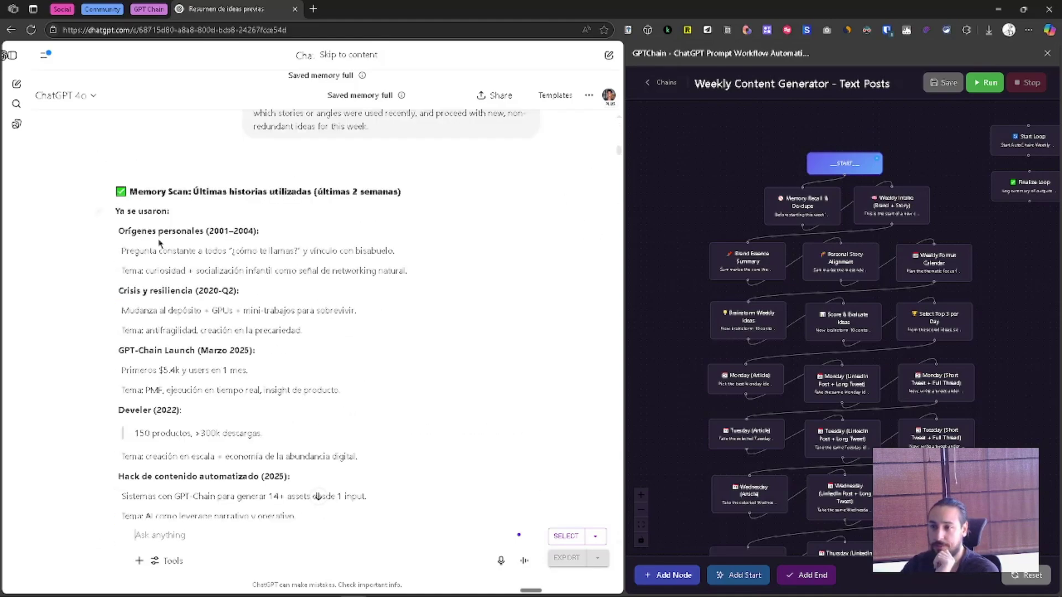
scroll(304, 278, "down", 6)
scroll(194, 244, "up", 6)
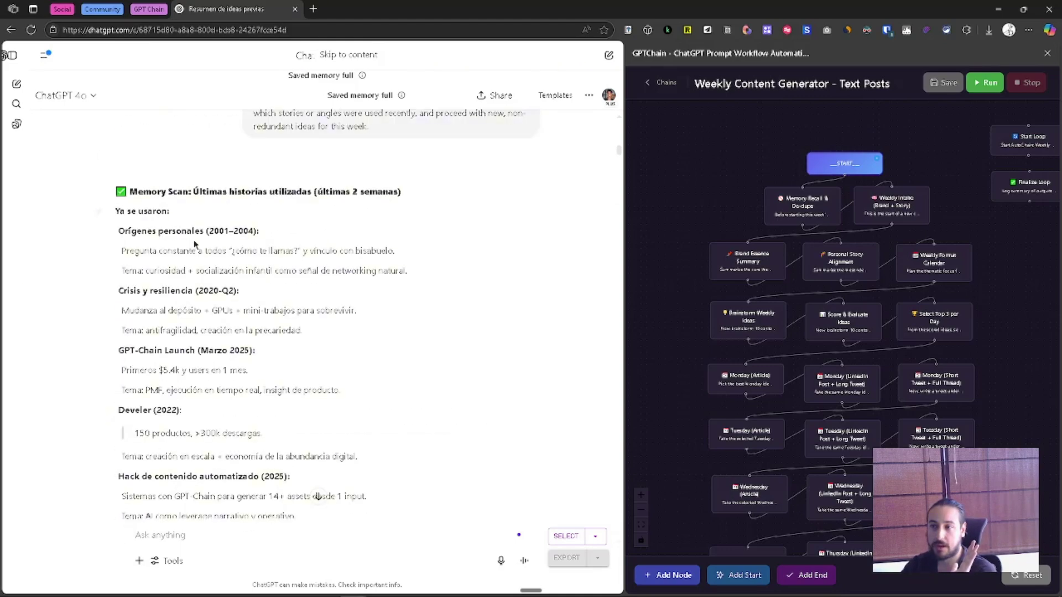
scroll(337, 355, "down", 10)
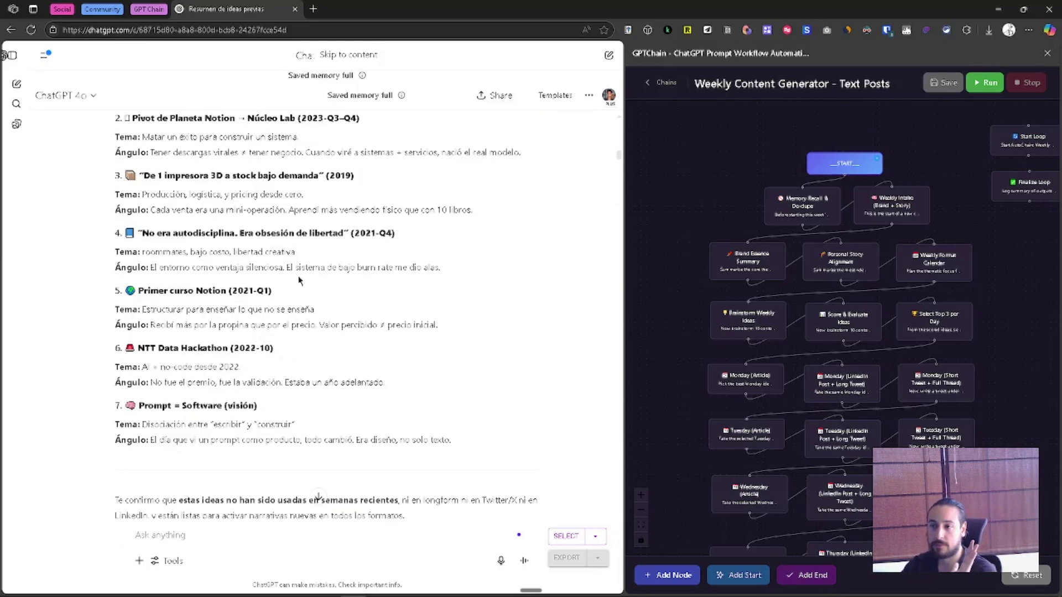
scroll(282, 353, "down", 5)
scroll(282, 353, "up", 3)
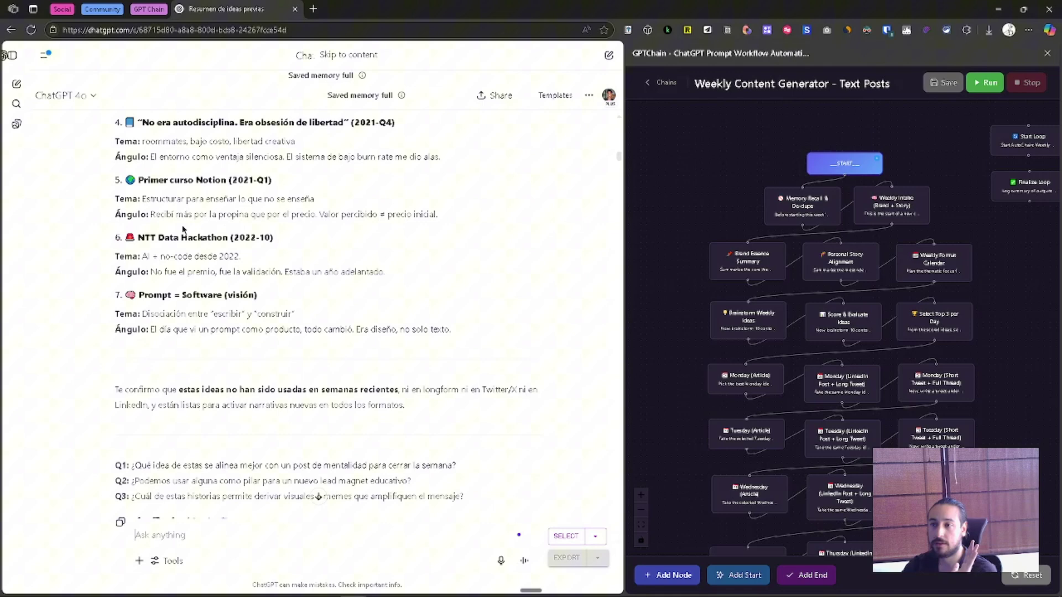
scroll(252, 238, "up", 1)
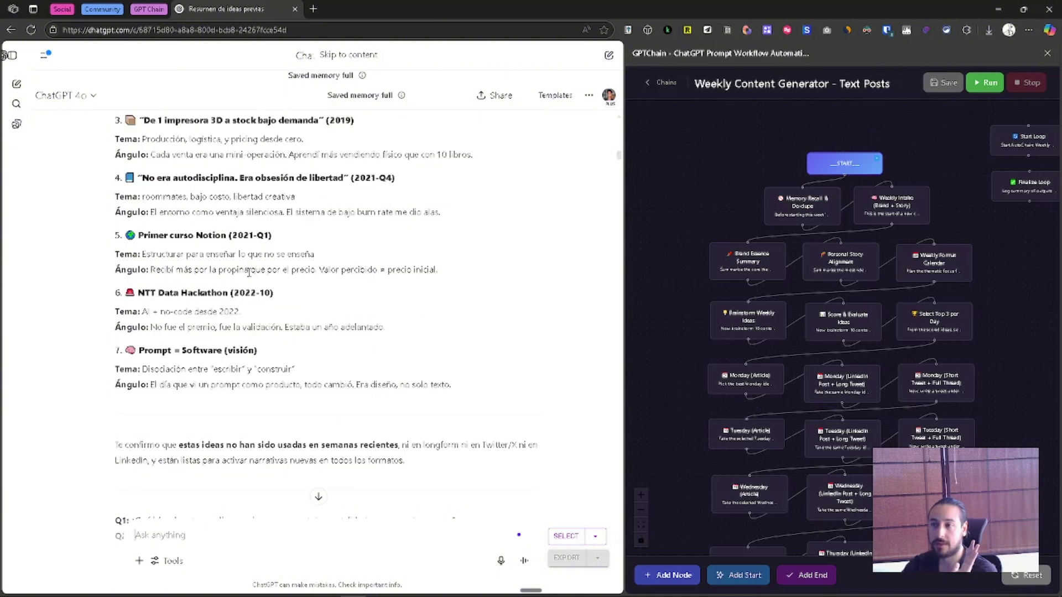
scroll(248, 272, "up", 1)
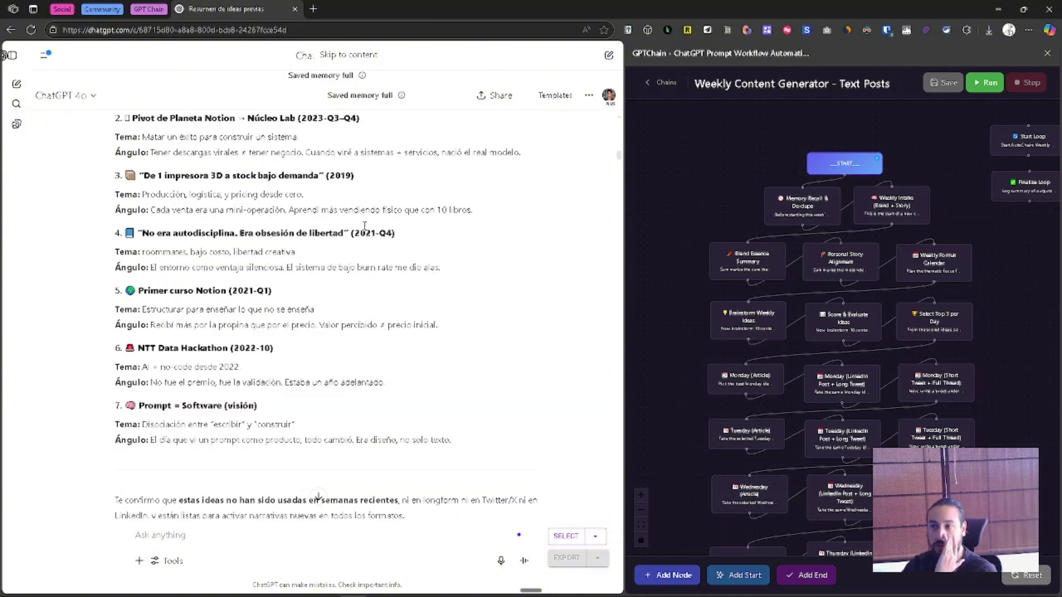
scroll(203, 285, "up", 2)
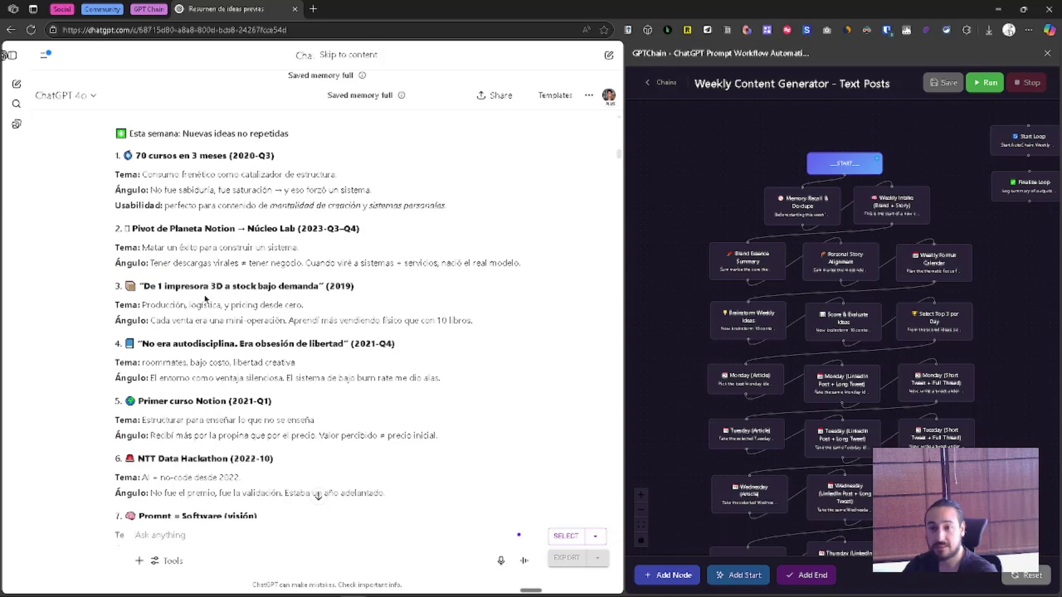
scroll(340, 291, "down", 10)
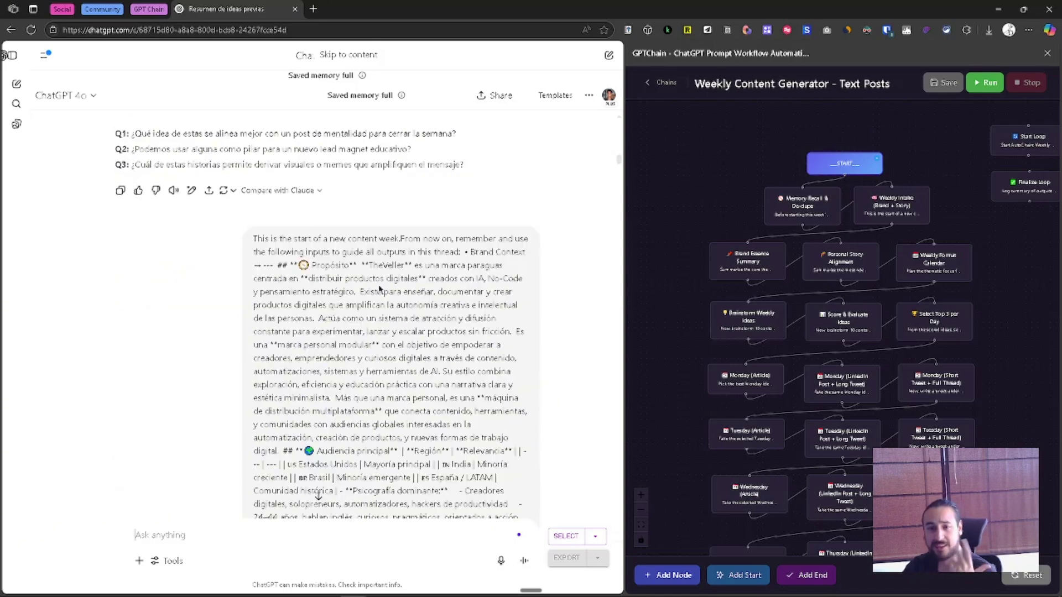
scroll(388, 280, "up", 10)
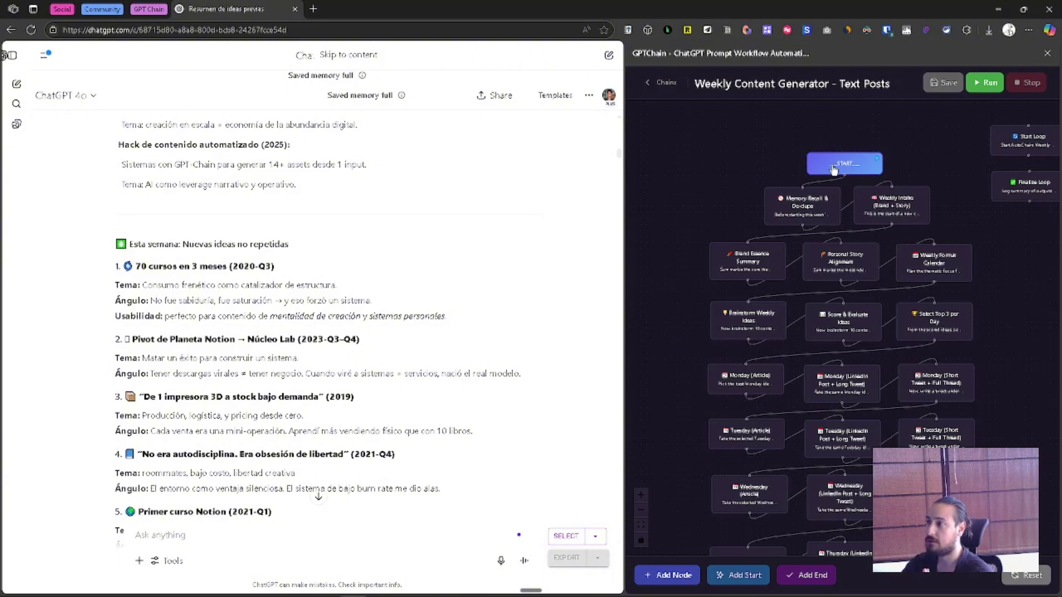
left_click(829, 164)
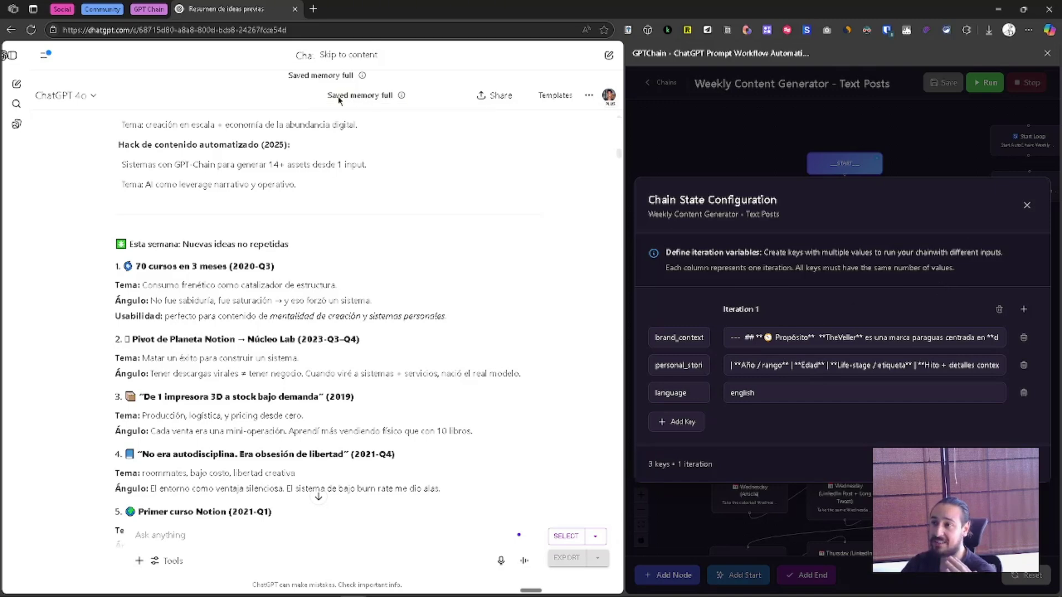
Check the 'Saved memory full' notice in ChatGPT.
mouse_move(402, 96)
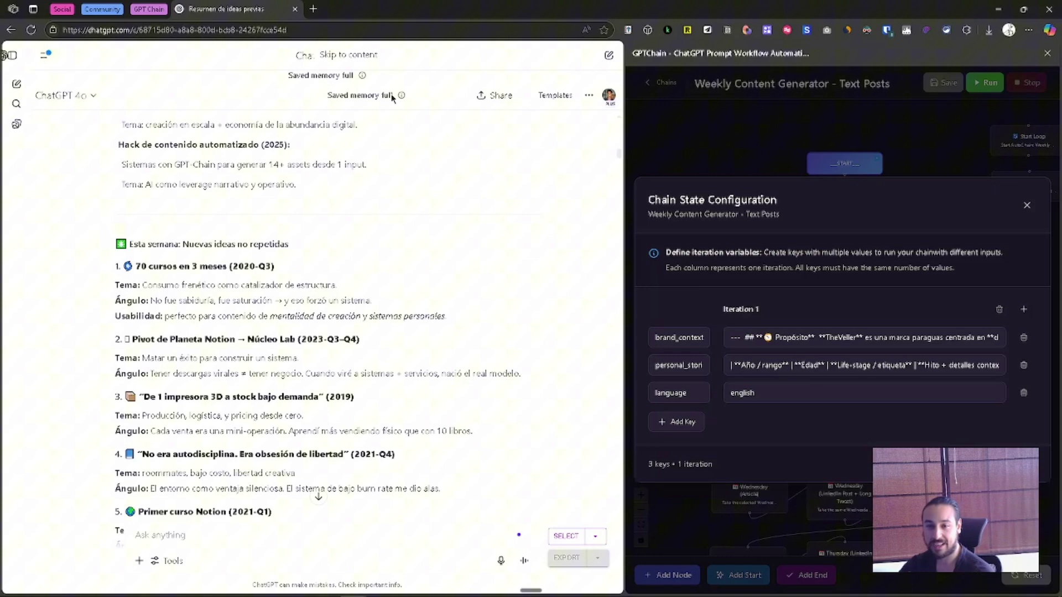
Close the state configuration and read down to Monday's 'From Info Overload to Systems' ideas.
left_click(1027, 205)
scroll(313, 227, "down", 12)
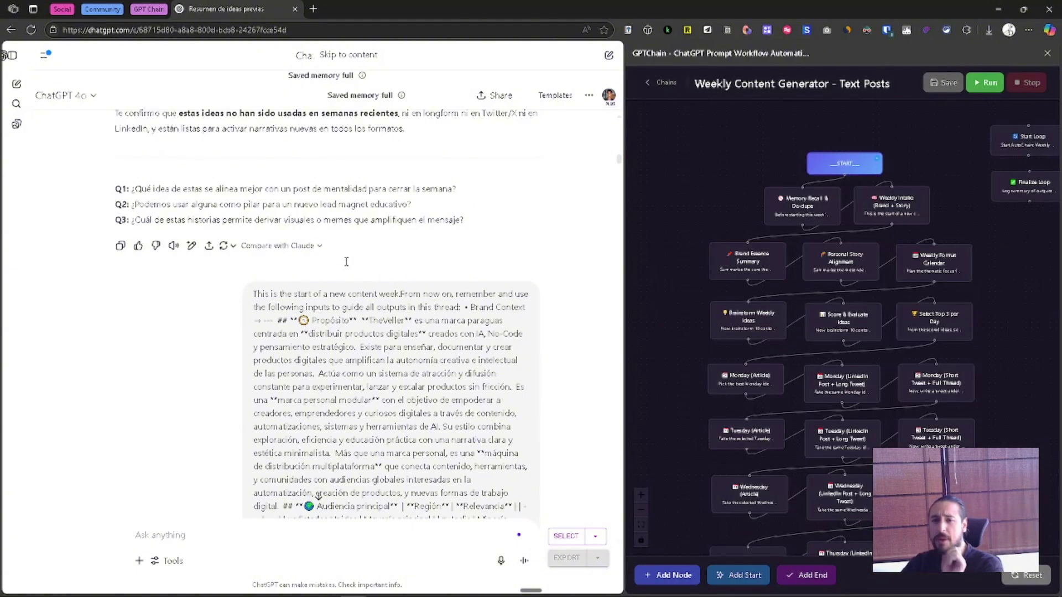
scroll(318, 496, "down", 15)
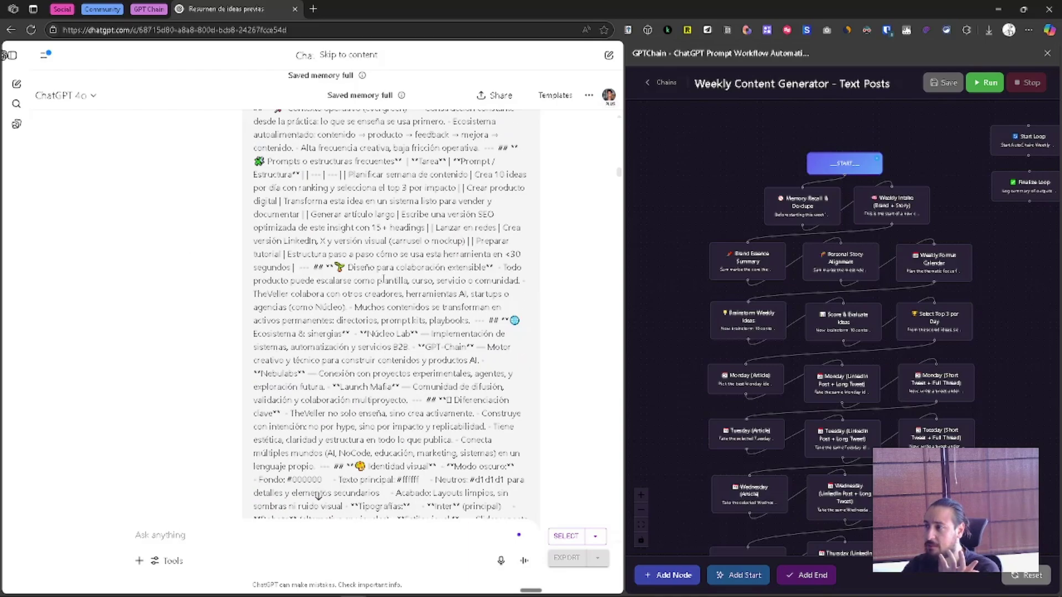
scroll(319, 498, "down", 10)
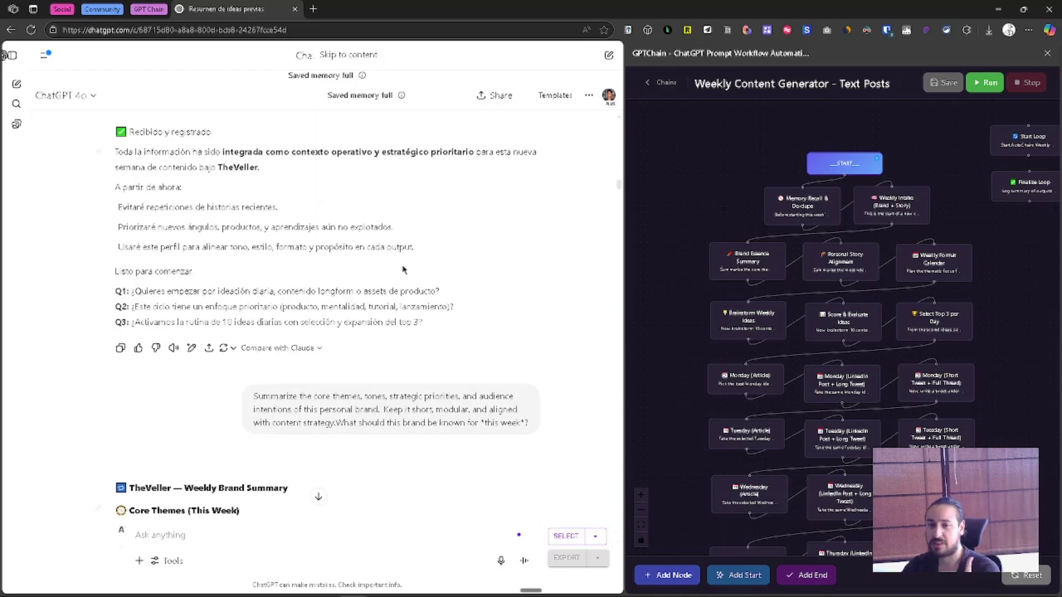
scroll(410, 271, "down", 3)
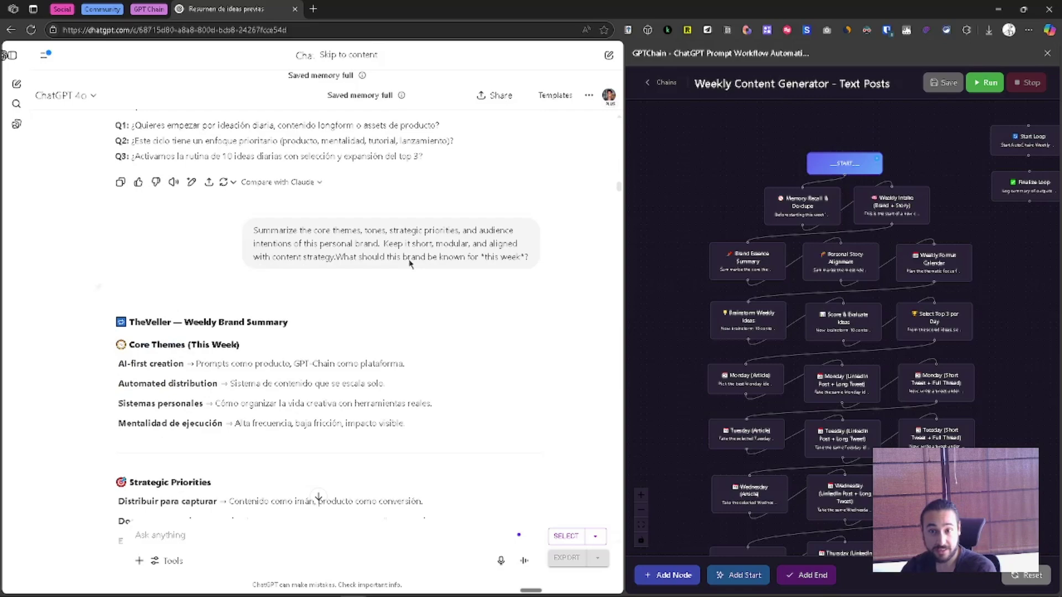
scroll(406, 297, "down", 20)
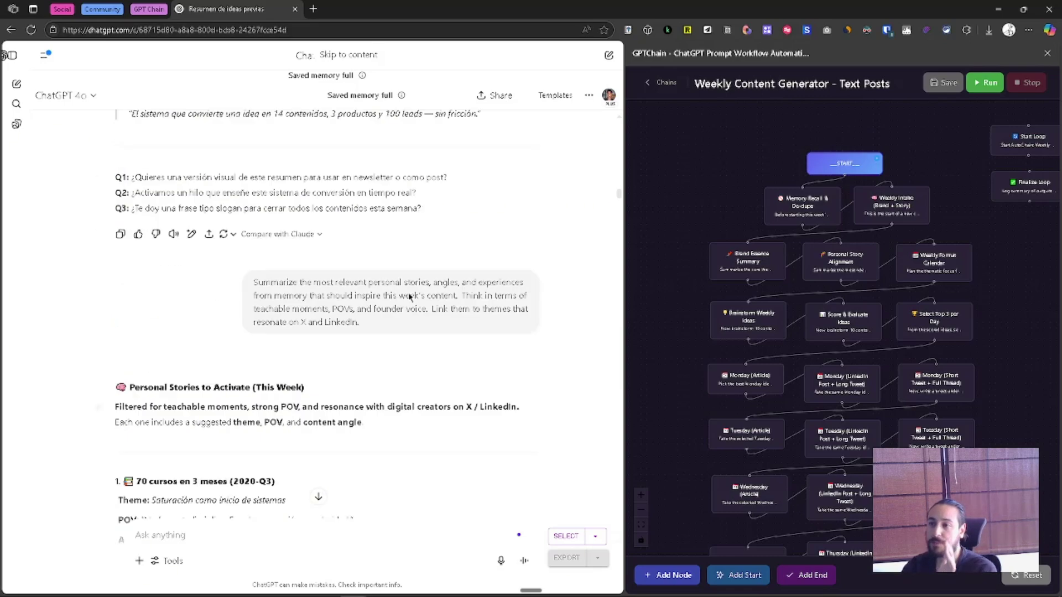
scroll(409, 297, "up", 6)
scroll(409, 297, "down", 20)
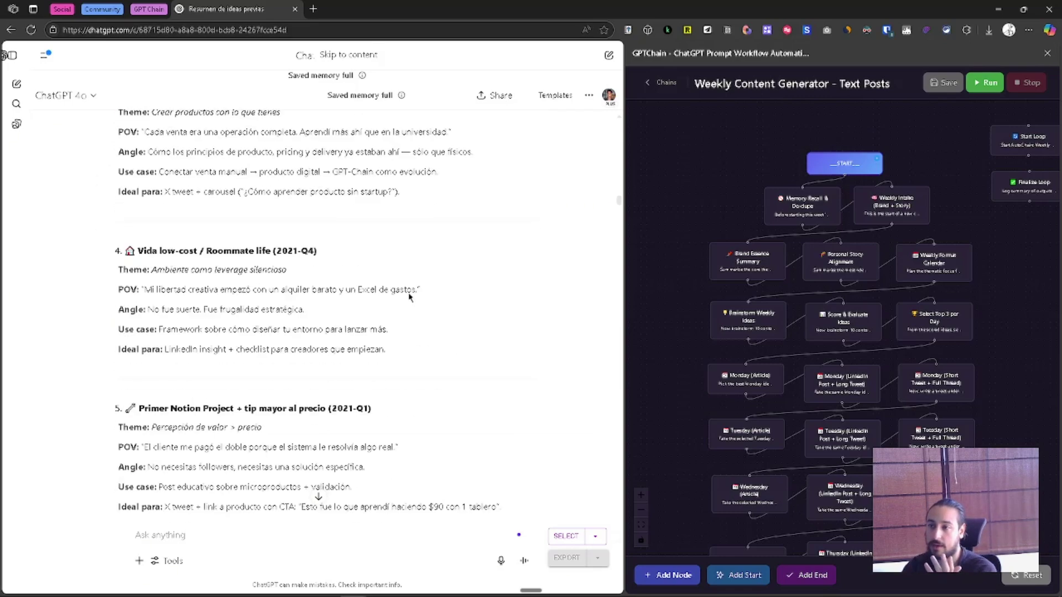
scroll(410, 298, "down", 15)
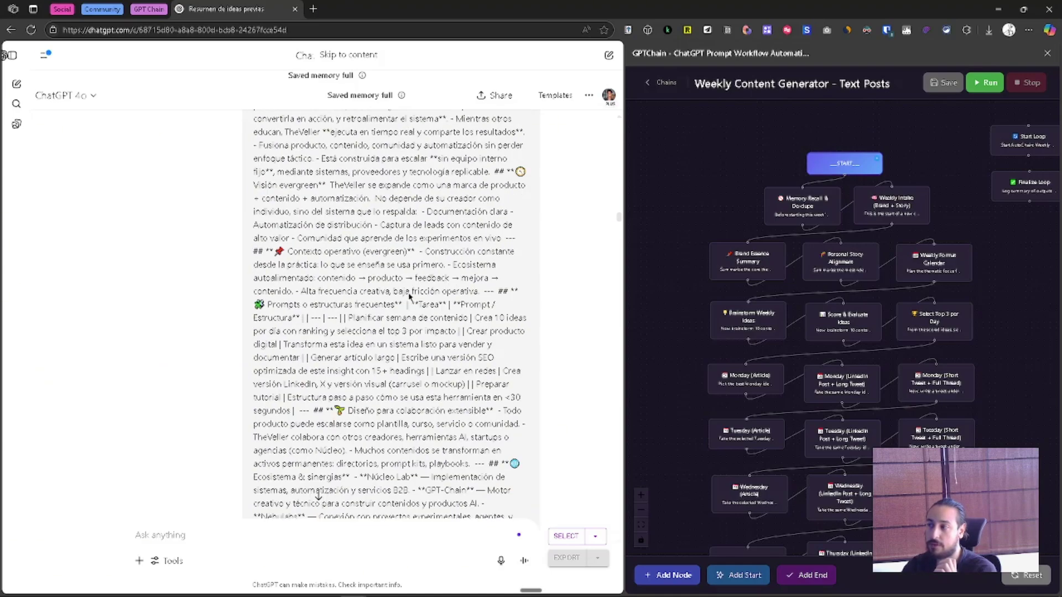
scroll(410, 297, "down", 15)
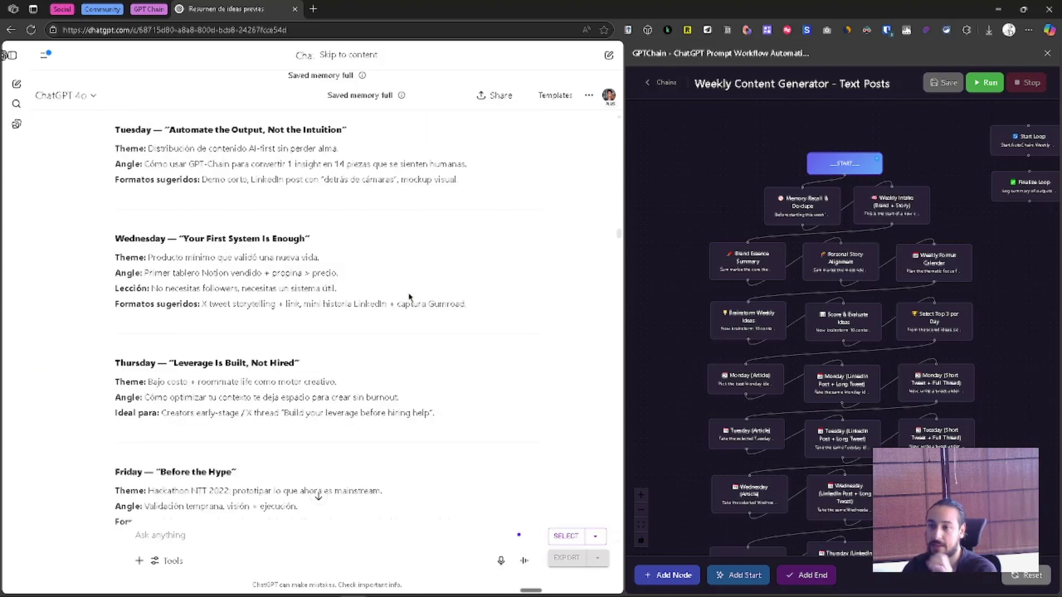
scroll(258, 295, "up", 8)
scroll(252, 304, "down", 2)
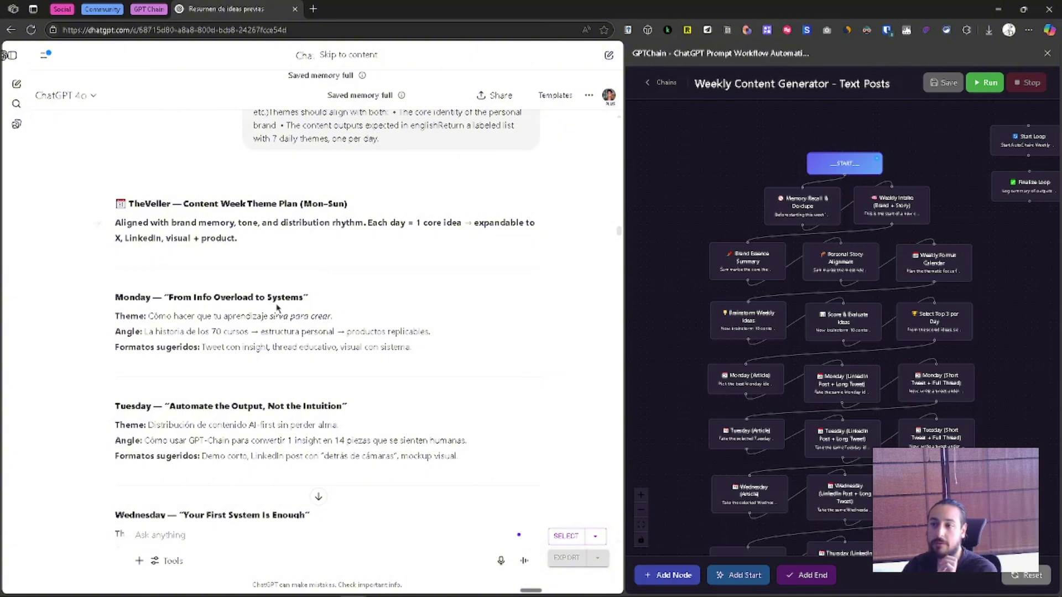
scroll(362, 325, "down", 2)
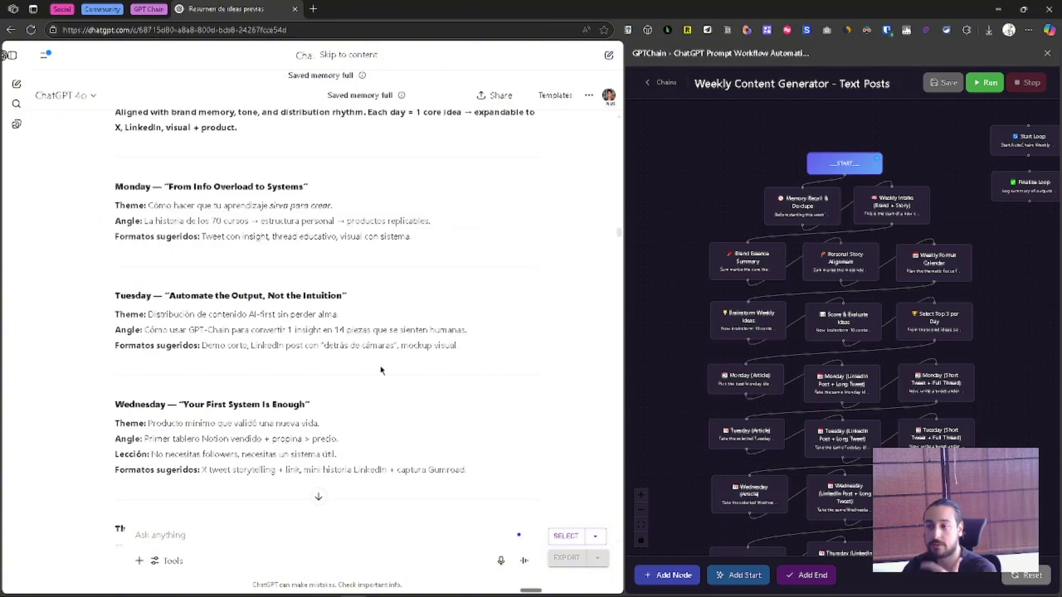
scroll(381, 369, "down", 3)
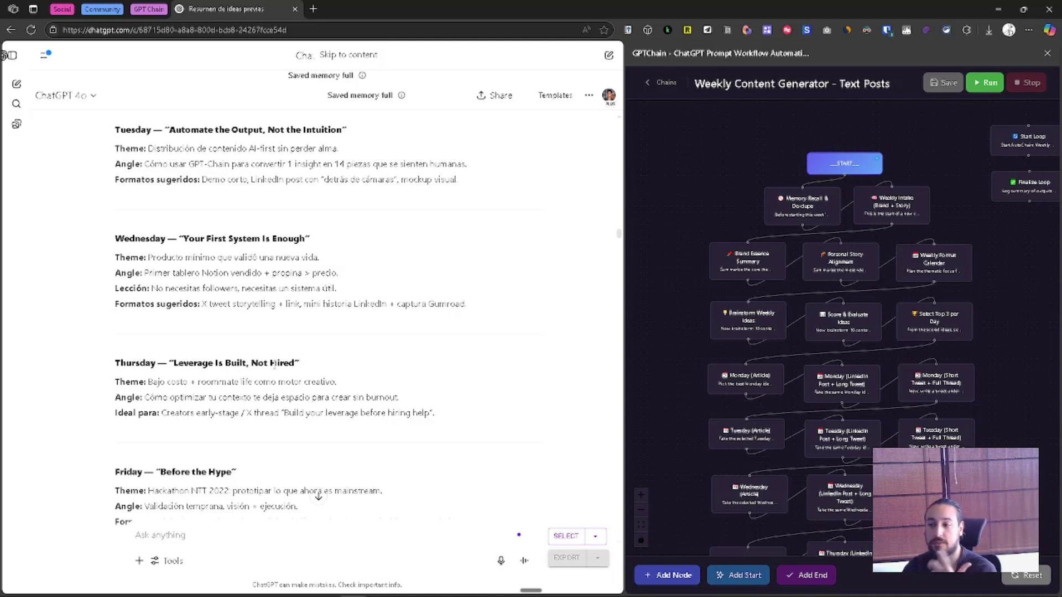
scroll(435, 356, "down", 2)
scroll(390, 344, "down", 3)
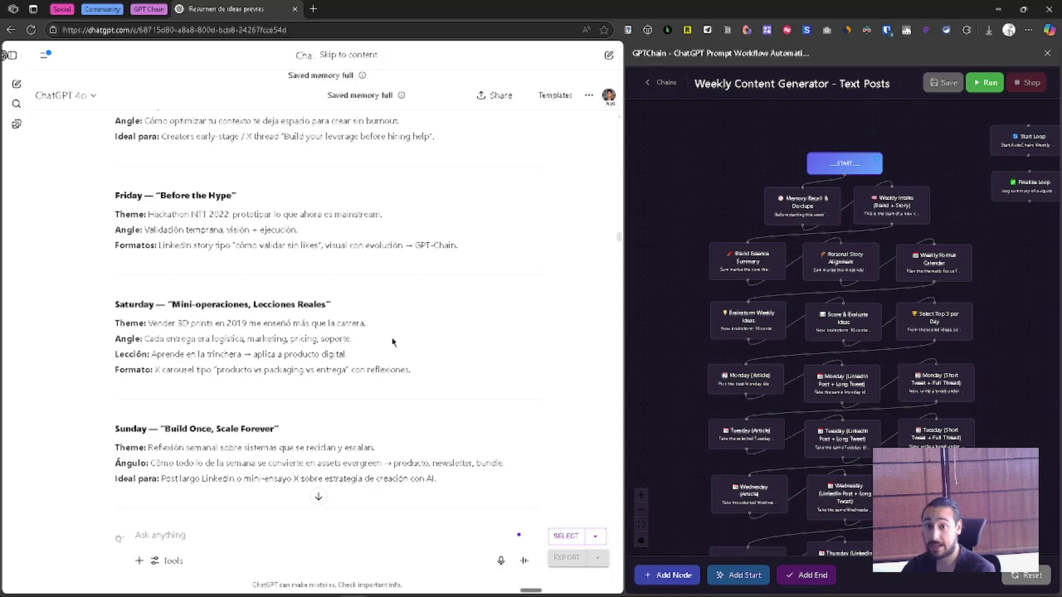
scroll(394, 343, "down", 15)
Read Monday's post, tweet and 70-online-courses thread, continuing to Tuesday's LinkedIn reply.
scroll(426, 353, "up", 4)
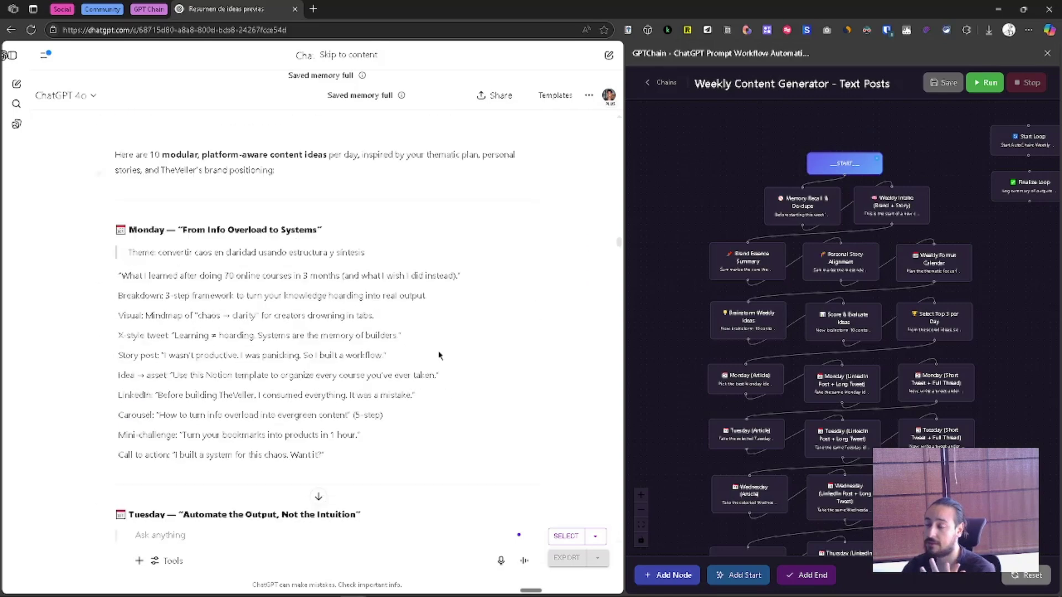
scroll(355, 314, "down", 4)
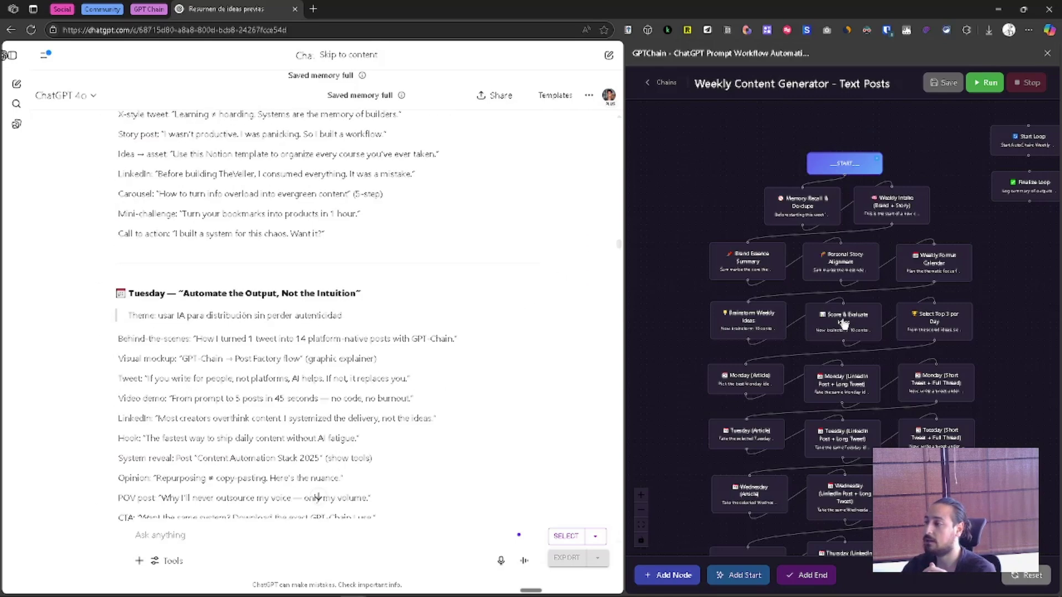
scroll(332, 277, "down", 15)
scroll(313, 236, "down", 10)
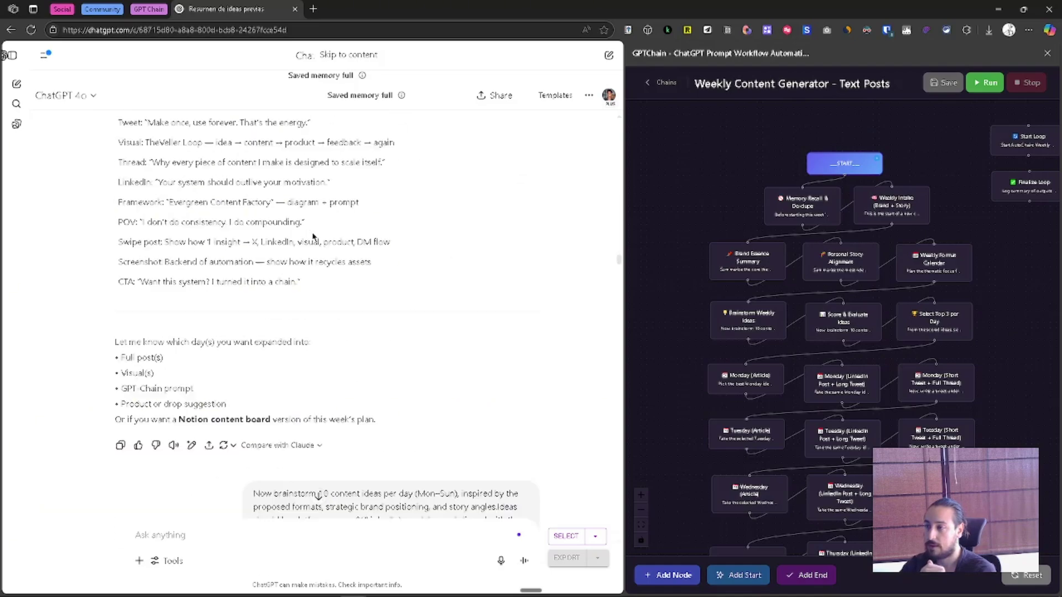
scroll(618, 274, "down", 10)
left_click_drag(618, 274, 611, 305)
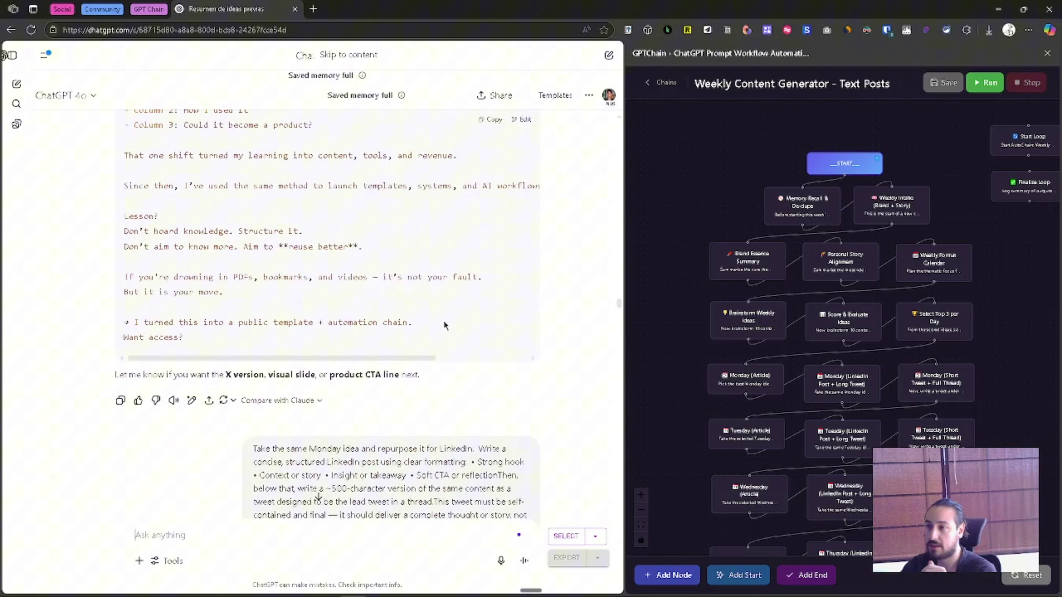
scroll(444, 325, "up", 10)
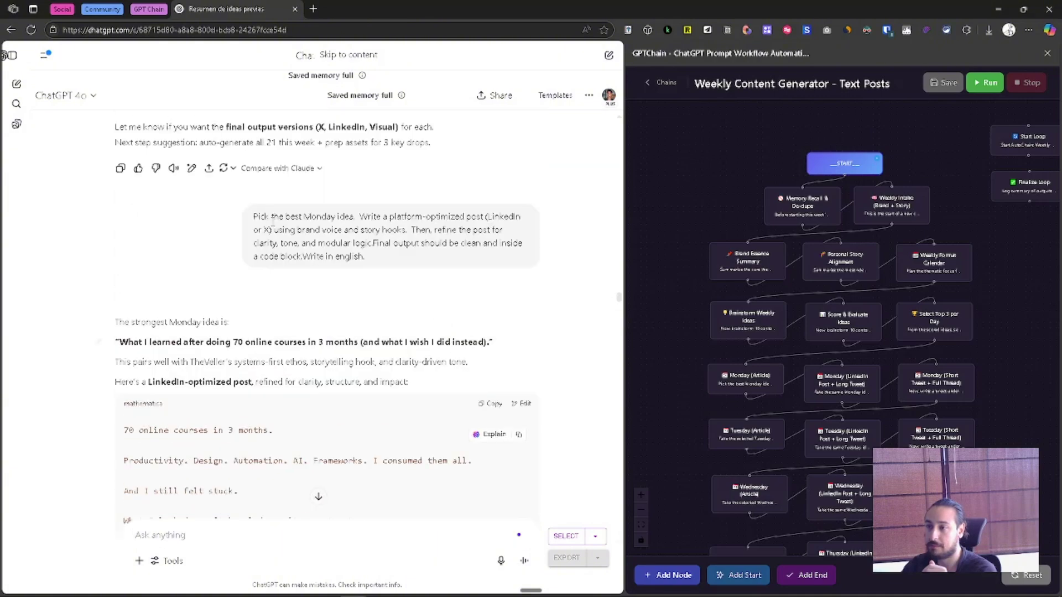
scroll(342, 239, "down", 1)
scroll(341, 239, "up", 10)
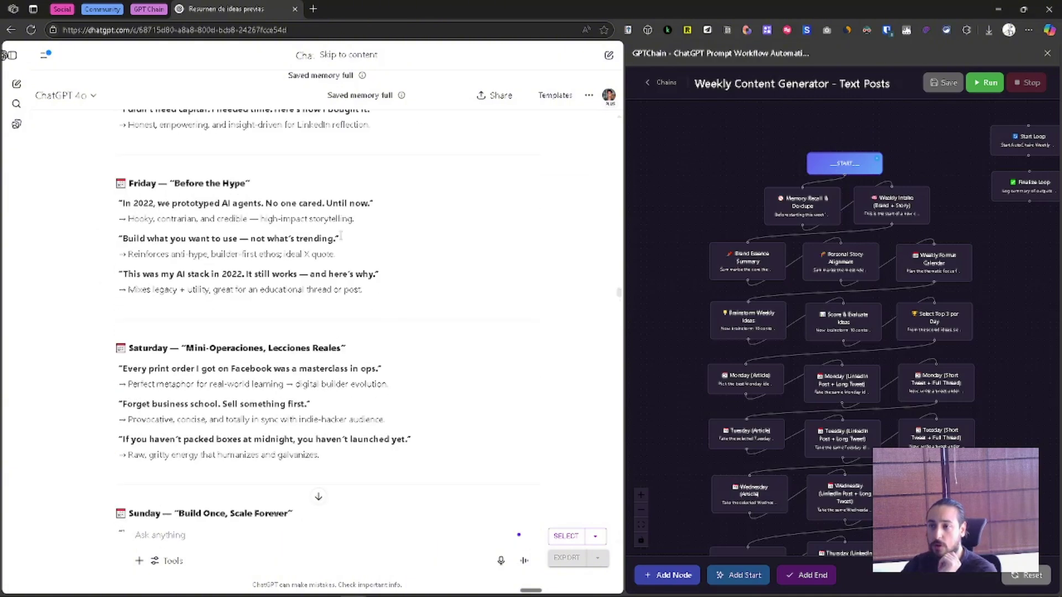
scroll(342, 239, "down", 9)
scroll(341, 239, "down", 2)
scroll(326, 245, "down", 2)
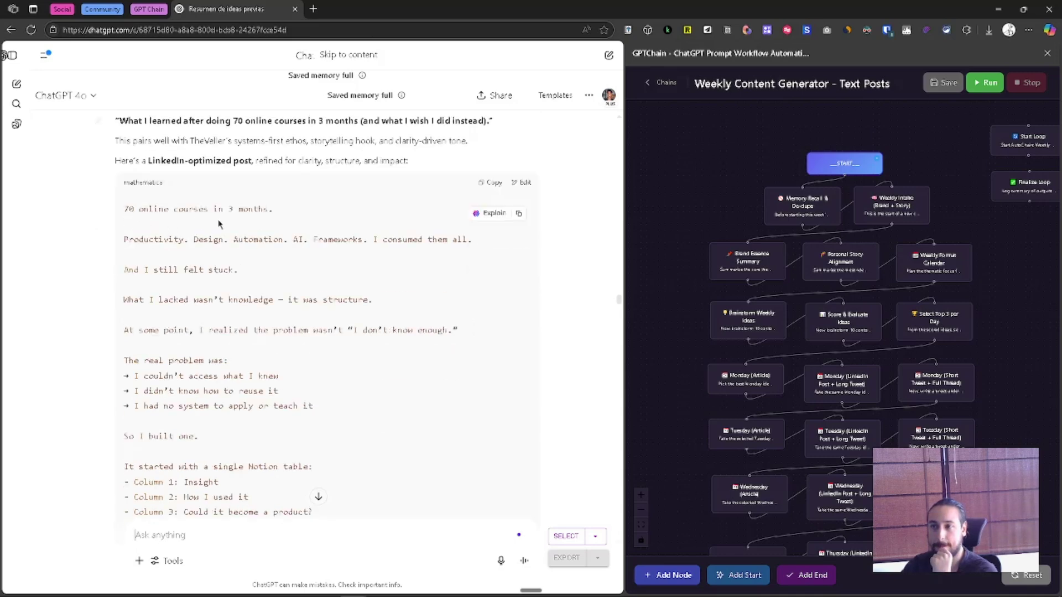
scroll(219, 223, "up", 1)
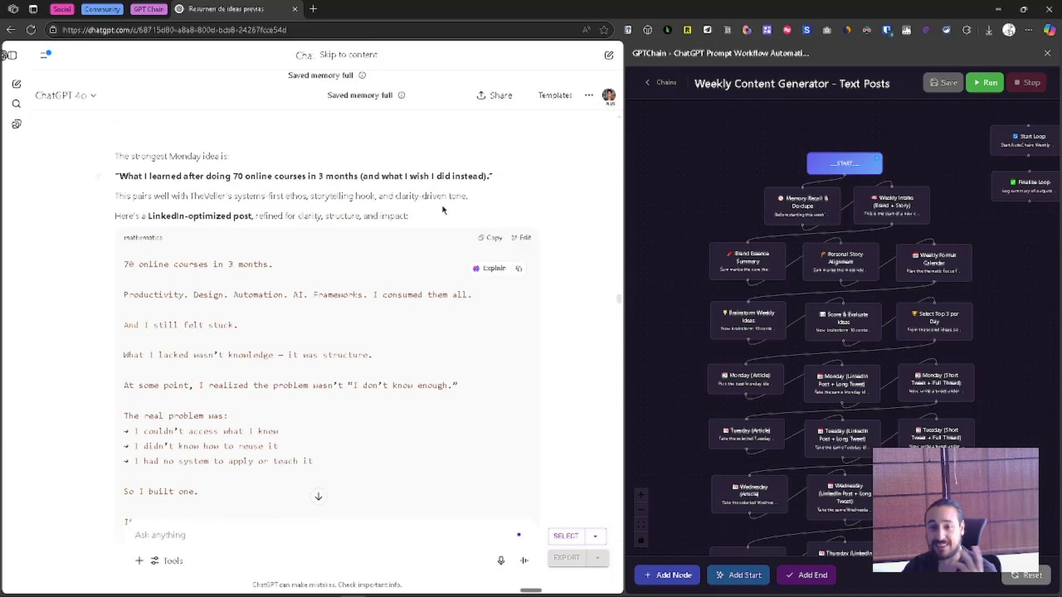
scroll(451, 208, "down", 2)
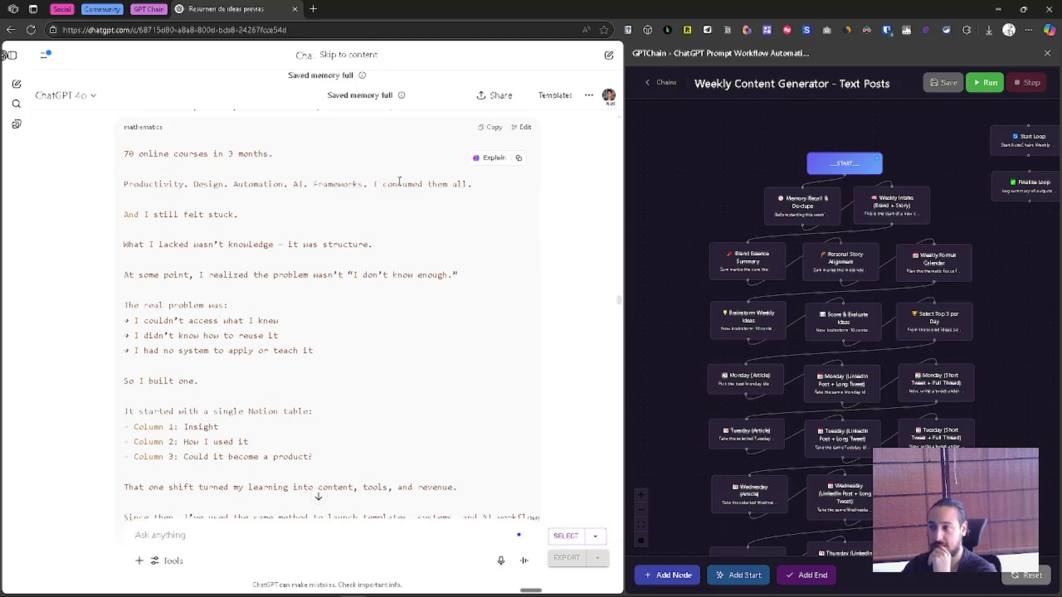
scroll(206, 232, "down", 12)
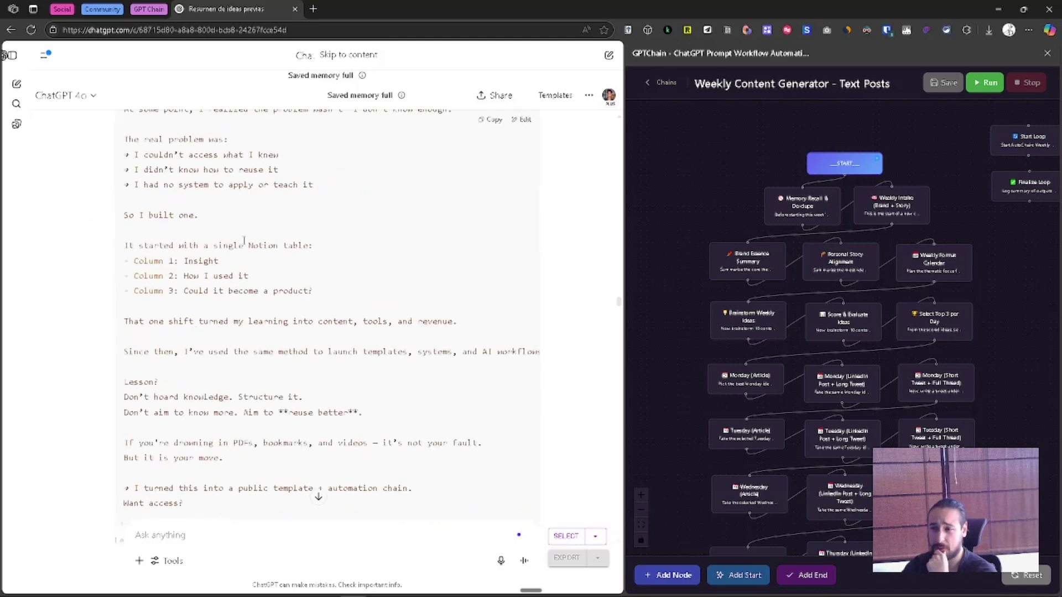
scroll(249, 242, "up", 8)
scroll(249, 242, "up", 8)
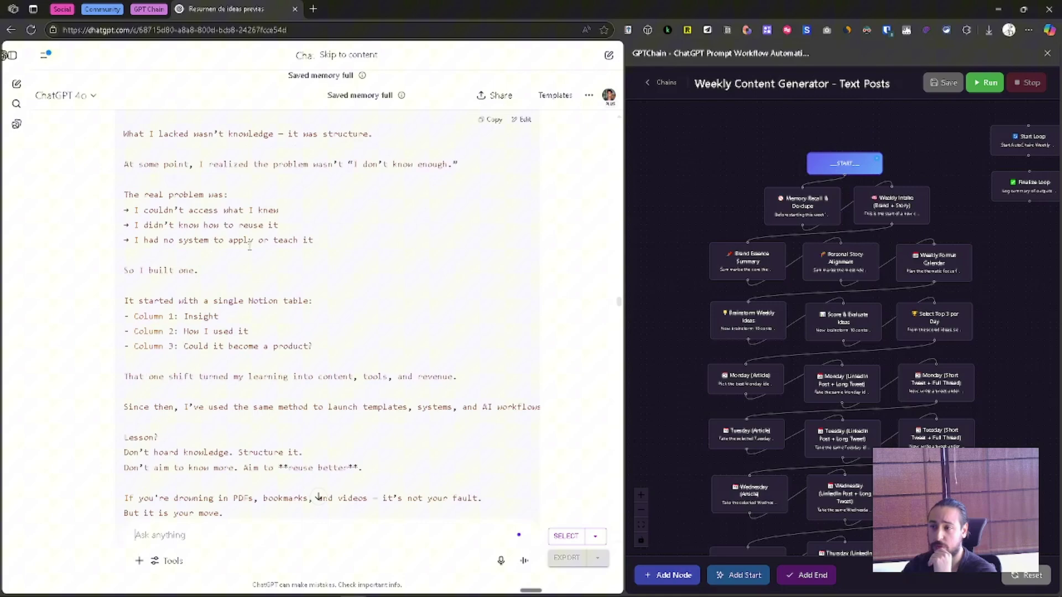
scroll(332, 260, "down", 2)
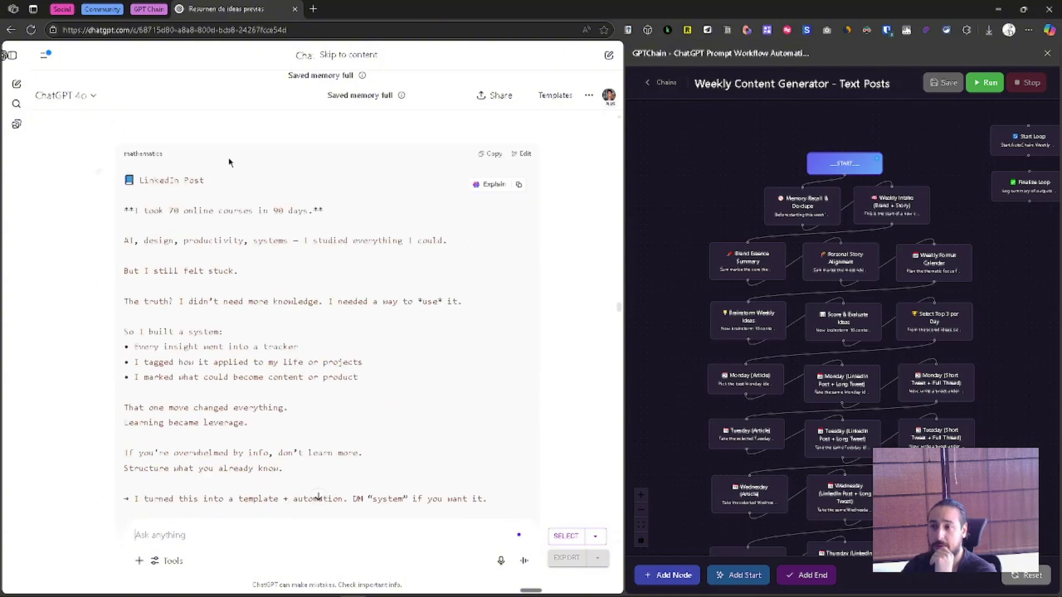
scroll(282, 276, "down", 8)
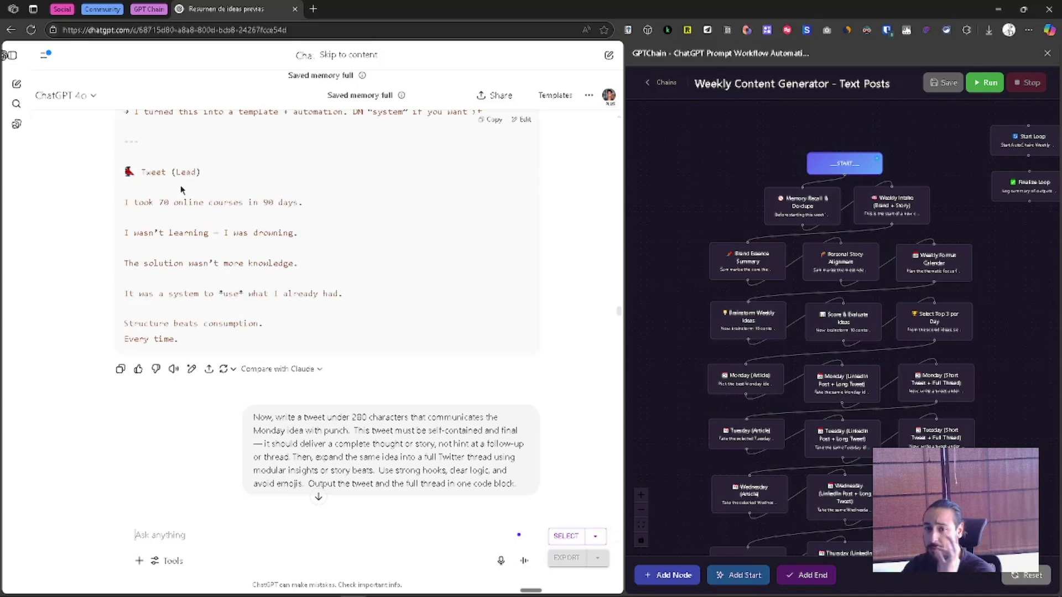
scroll(317, 250, "down", 4)
scroll(318, 253, "down", 2)
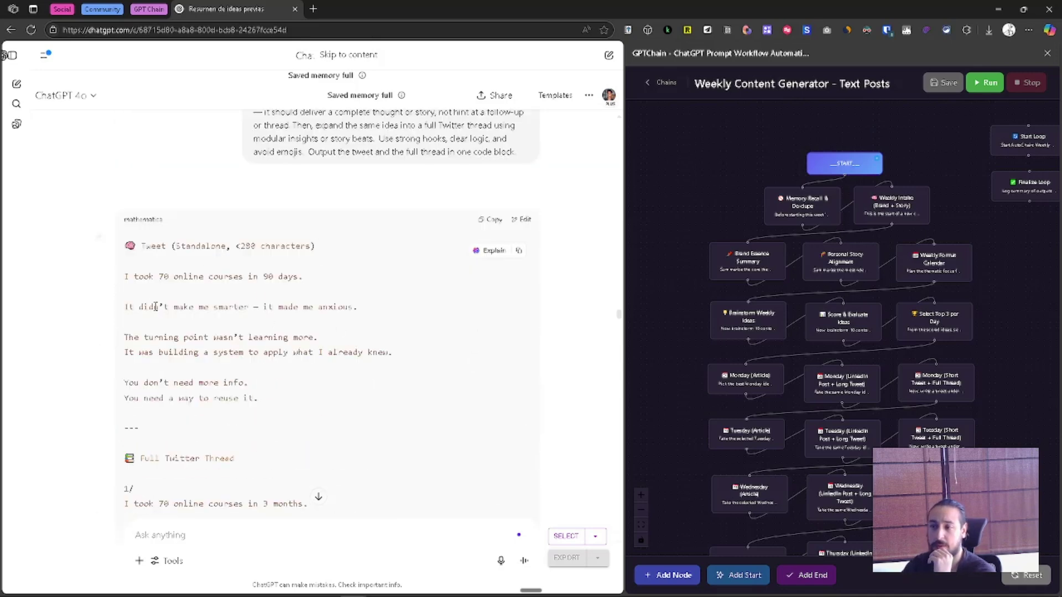
scroll(234, 250, "down", 5)
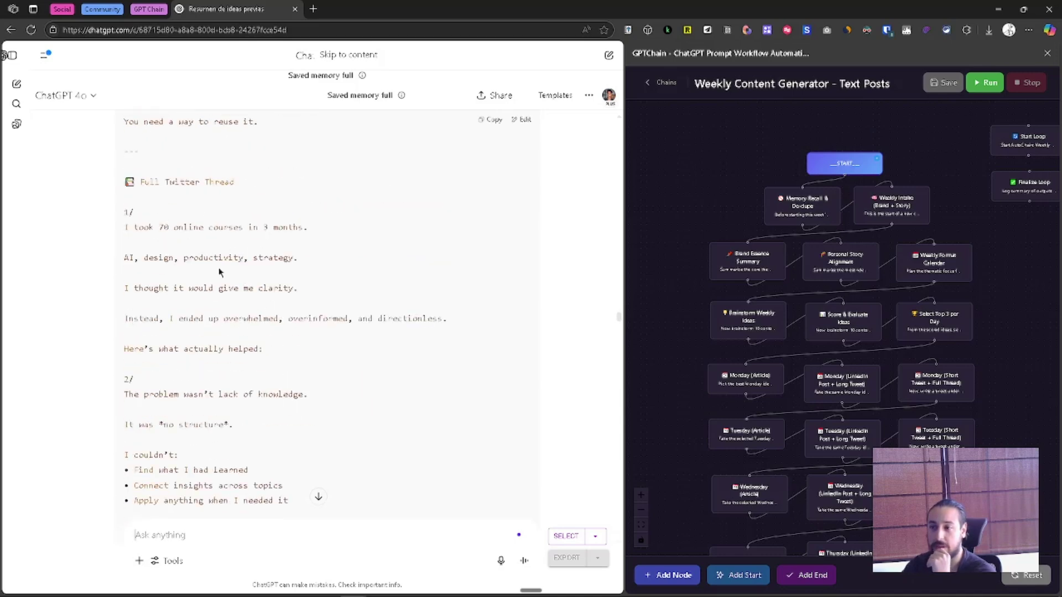
scroll(221, 272, "down", 2)
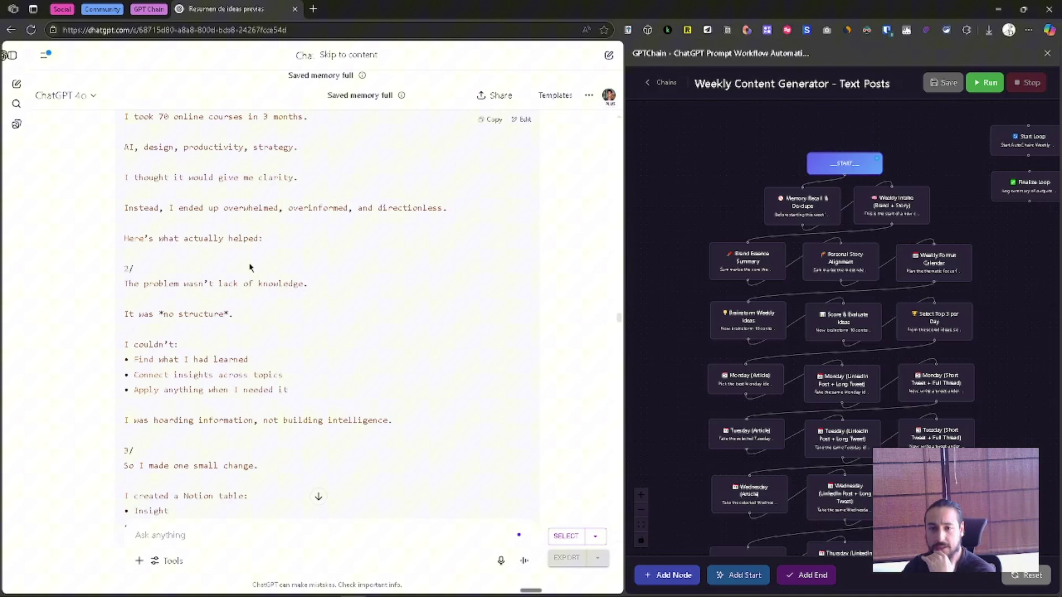
scroll(266, 279, "up", 4)
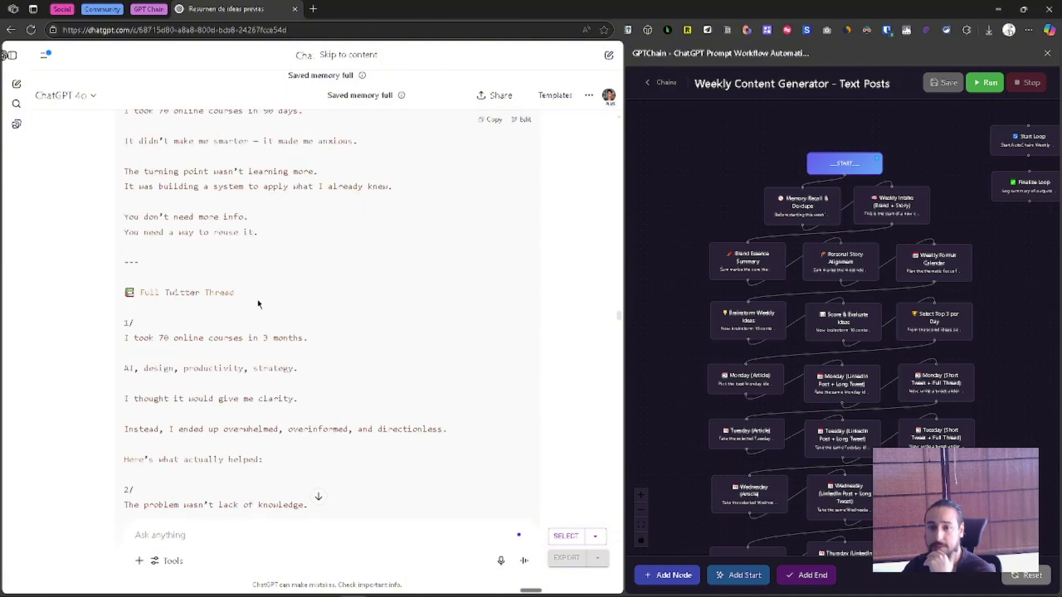
scroll(257, 304, "down", 5)
scroll(266, 299, "down", 15)
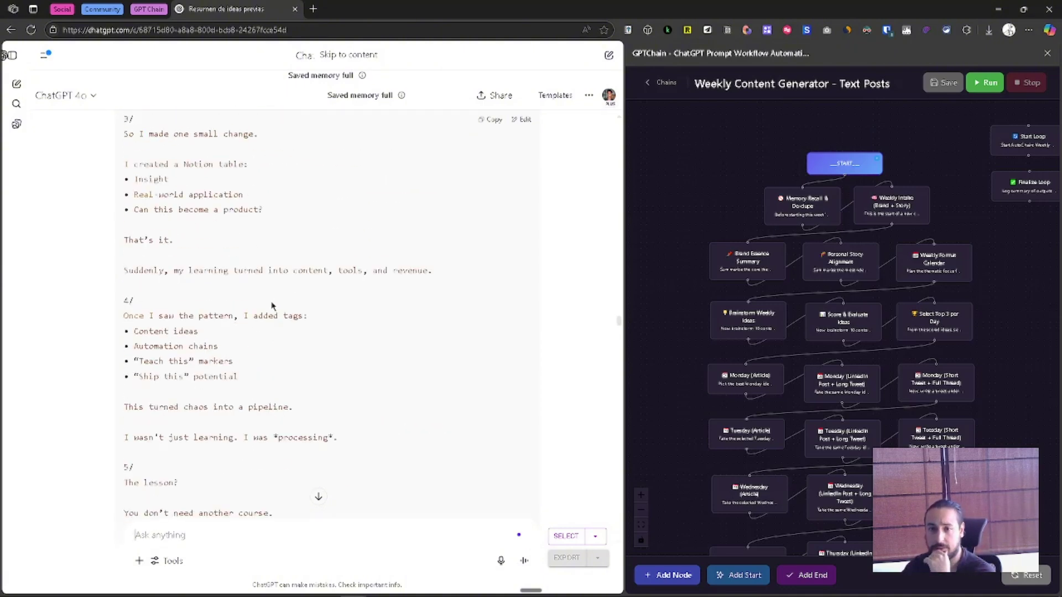
scroll(332, 327, "down", 20)
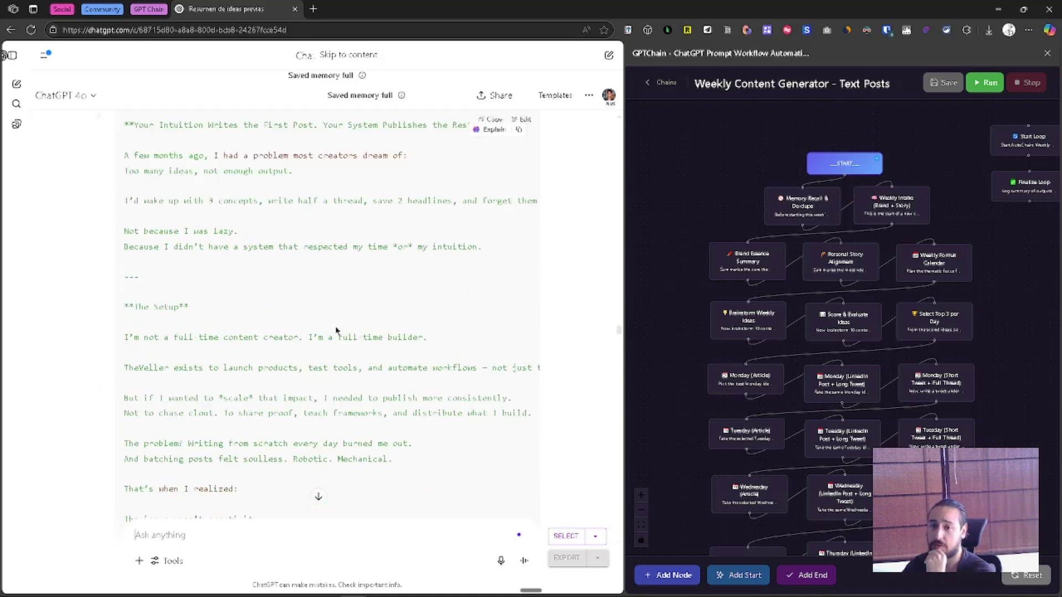
scroll(342, 334, "down", 6)
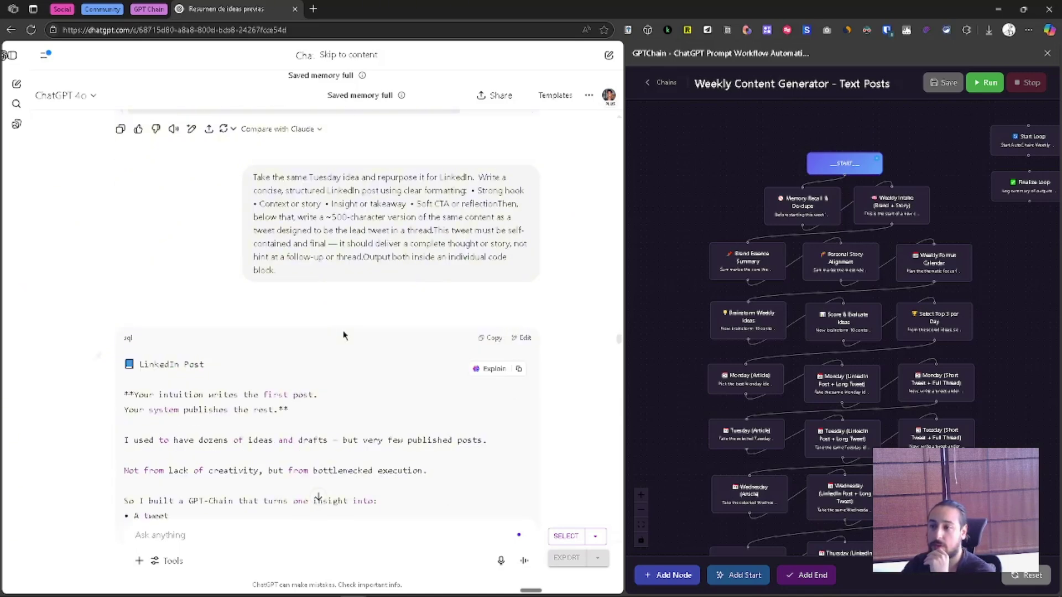
scroll(343, 335, "down", 2)
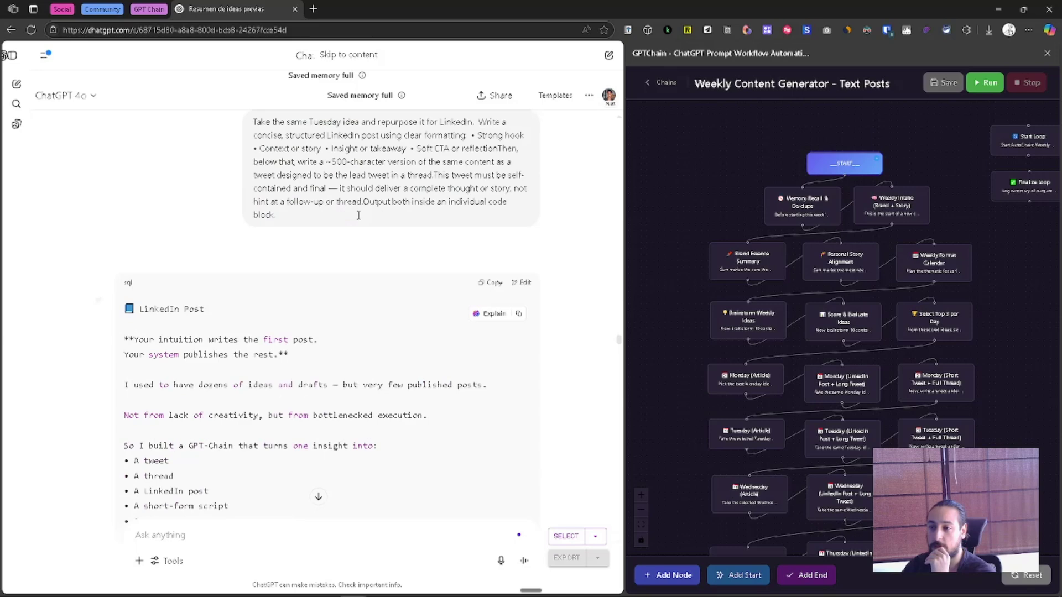
scroll(317, 202, "up", 5)
scroll(317, 202, "up", 15)
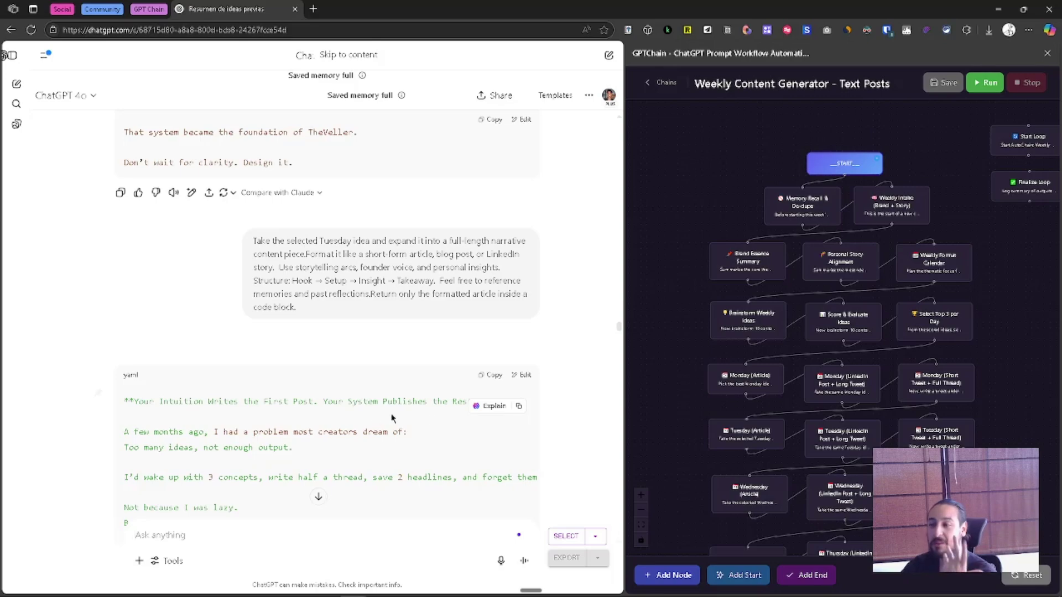
scroll(483, 423, "down", 3)
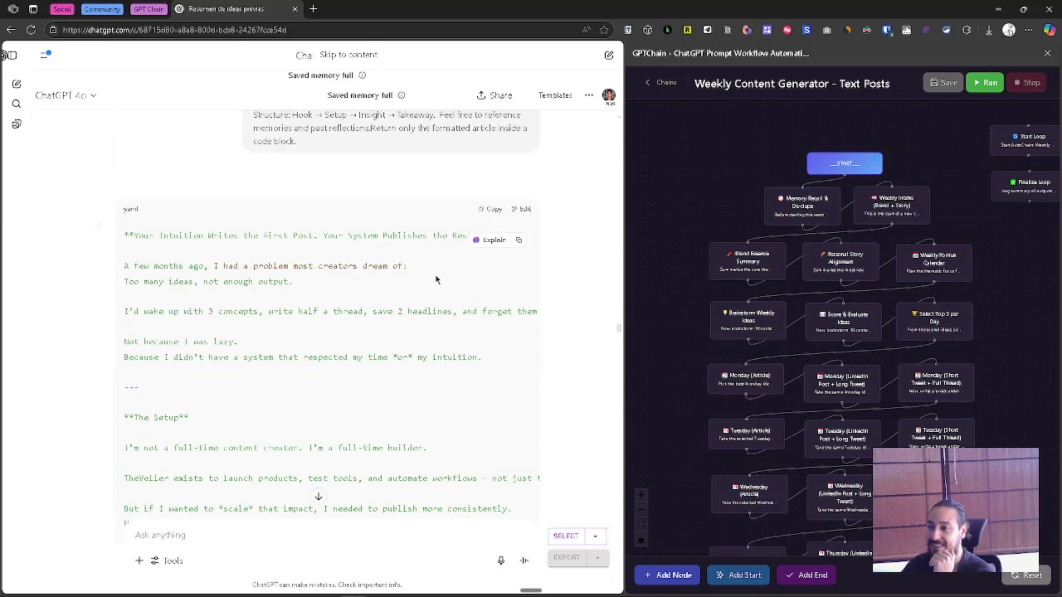
scroll(437, 279, "down", 20)
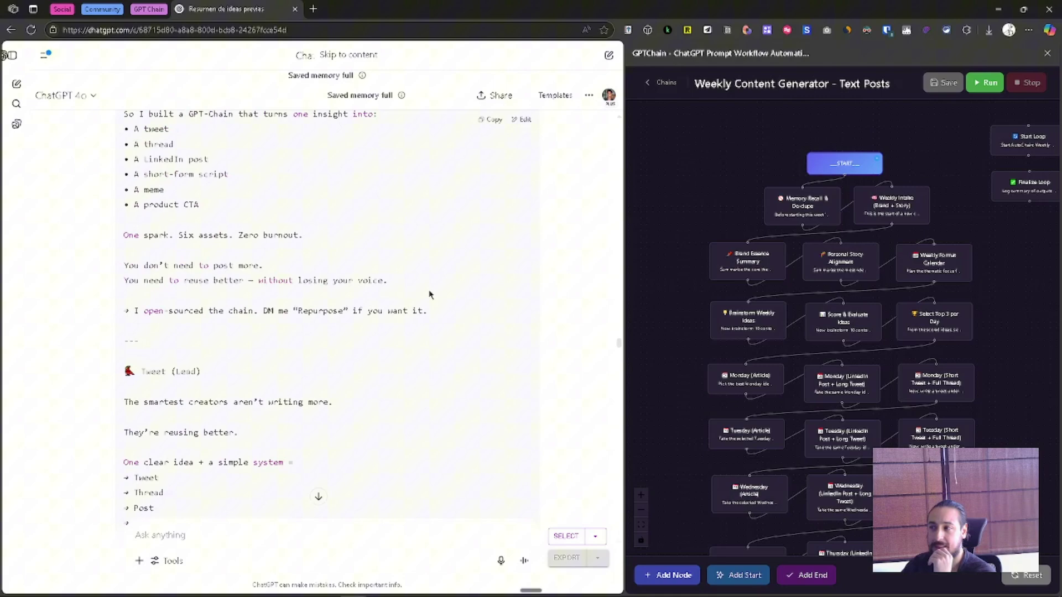
scroll(430, 294, "down", 10)
scroll(618, 360, "down", 5)
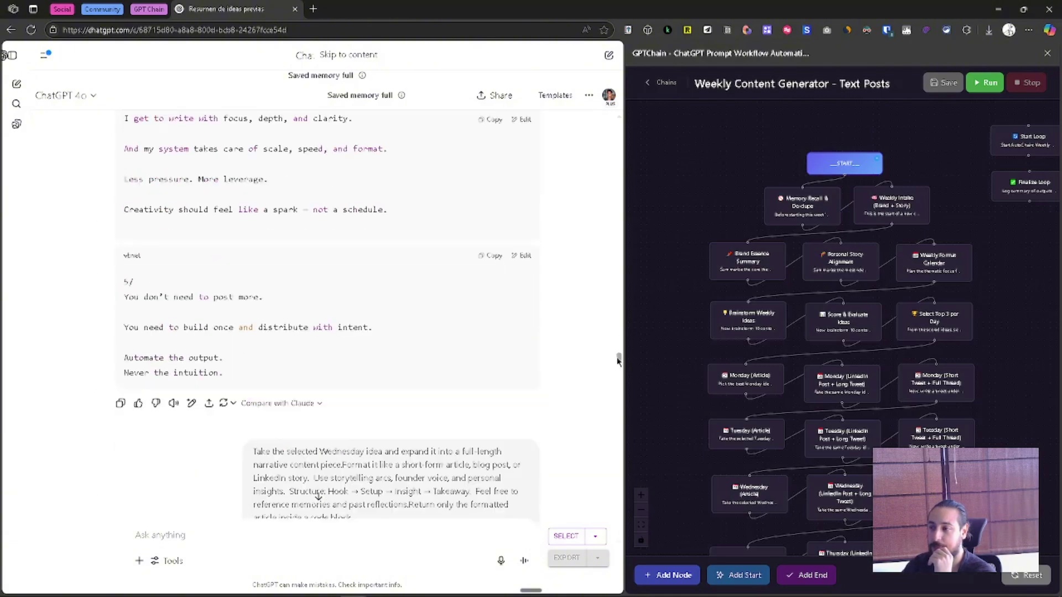
left_click_drag(618, 361, 618, 518)
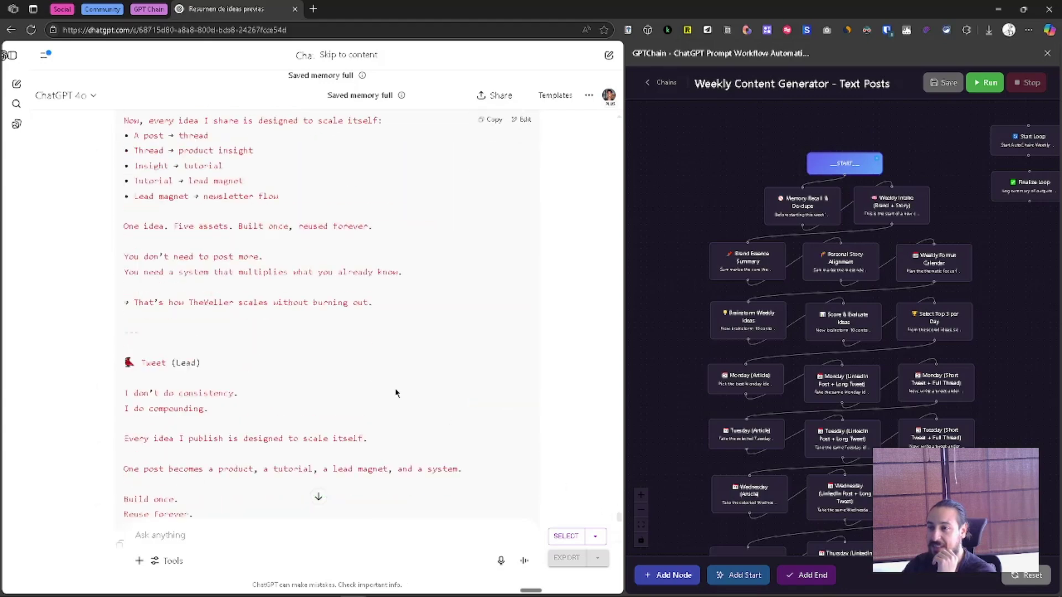
scroll(395, 392, "down", 15)
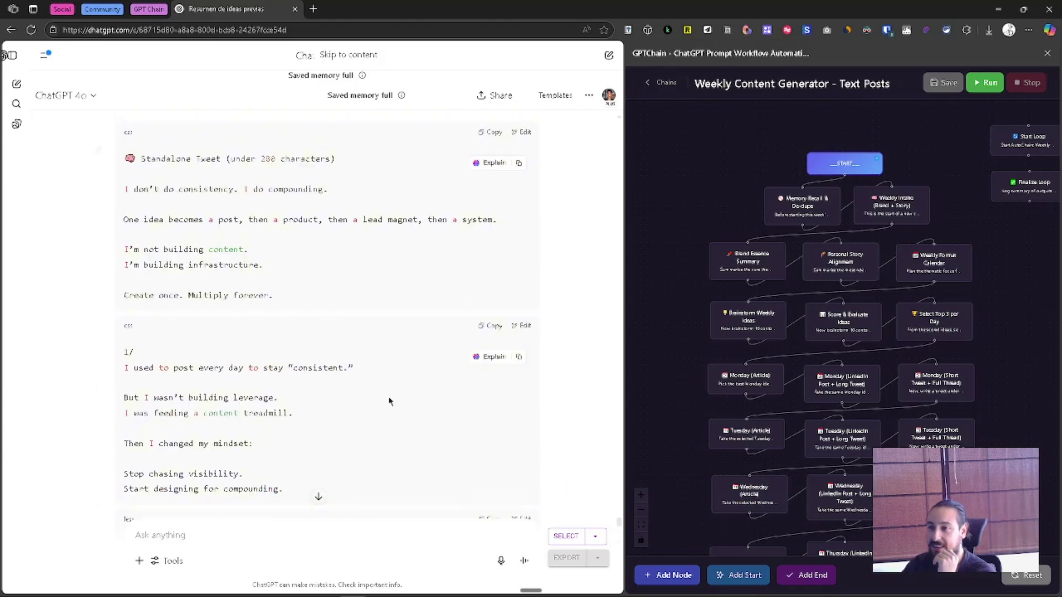
scroll(388, 400, "up", 1)
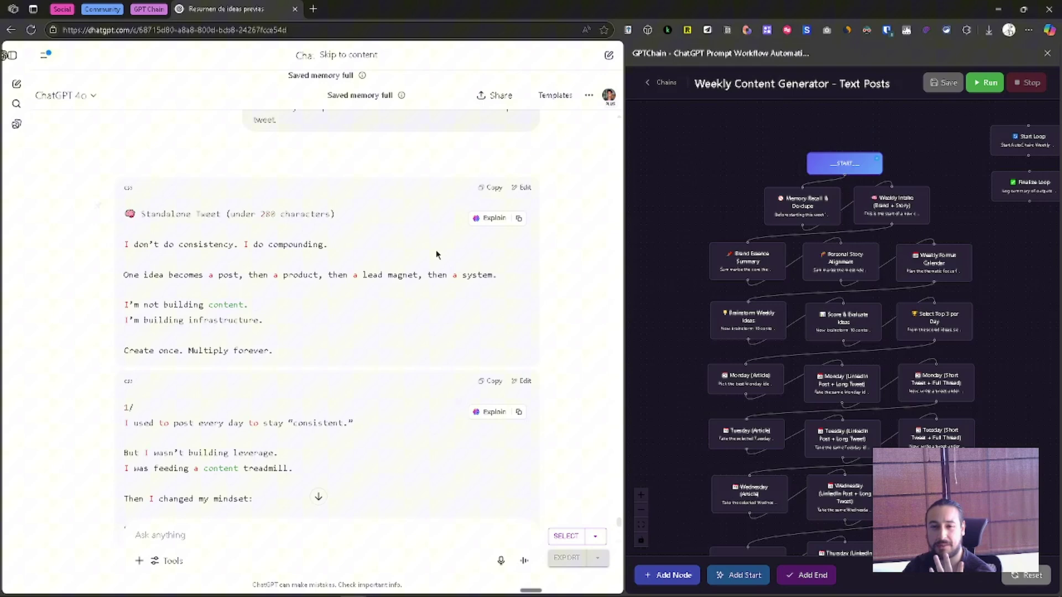
Look over the Weekly Content Generator graph's top nodes, then return to the saved chains list.
scroll(719, 232, "down", 3)
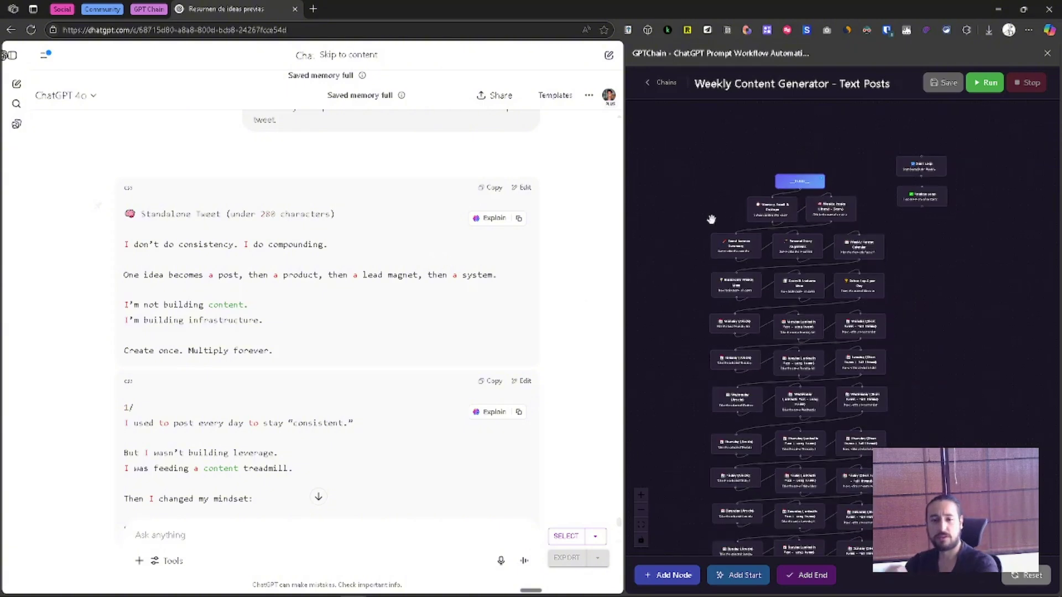
scroll(697, 198, "up", 4)
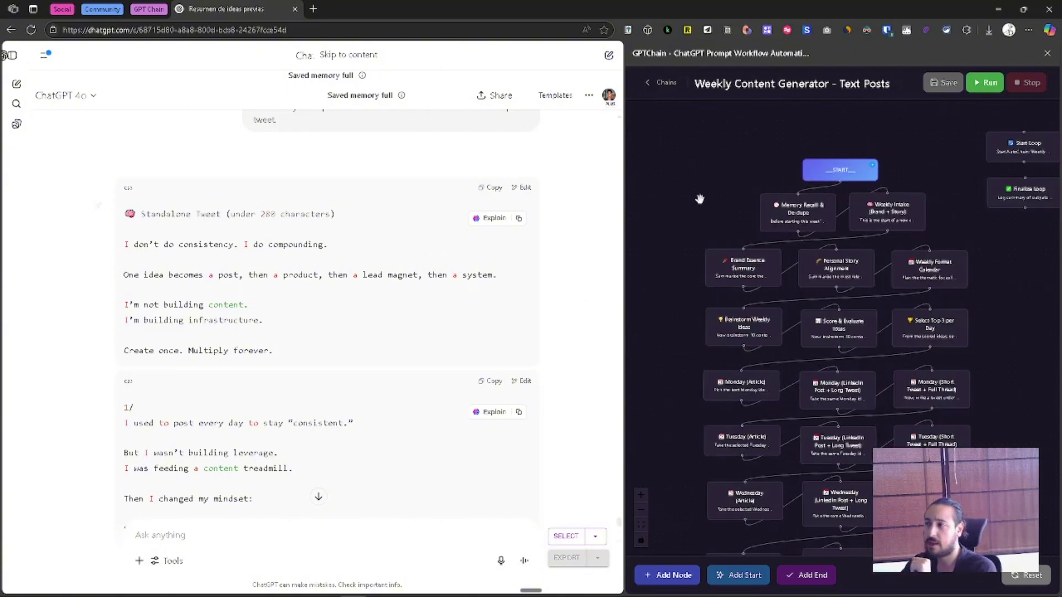
scroll(317, 243, "down", 12)
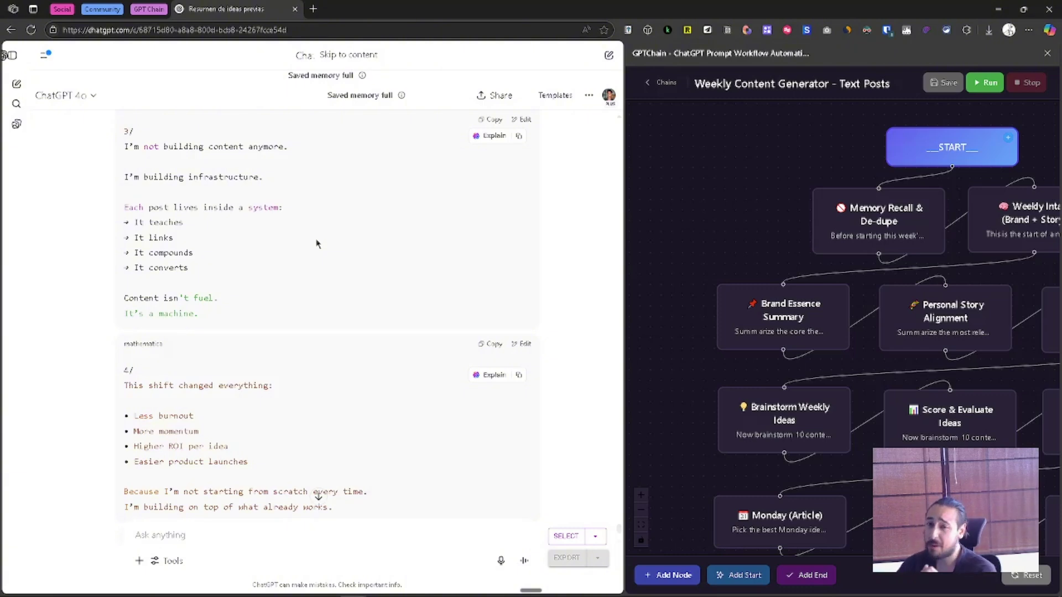
scroll(738, 166, "down", 5)
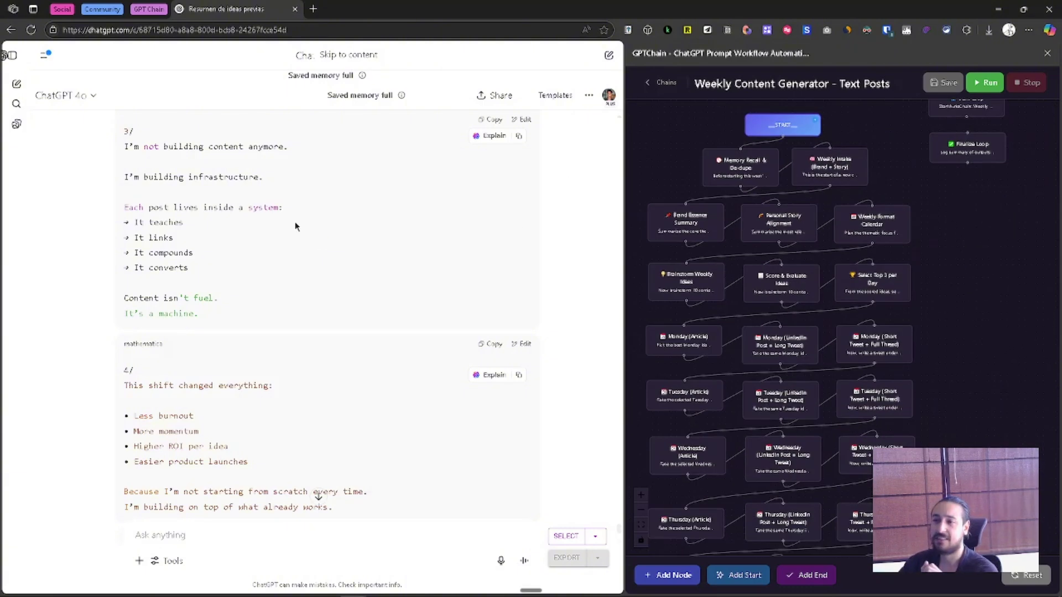
scroll(178, 253, "up", 4)
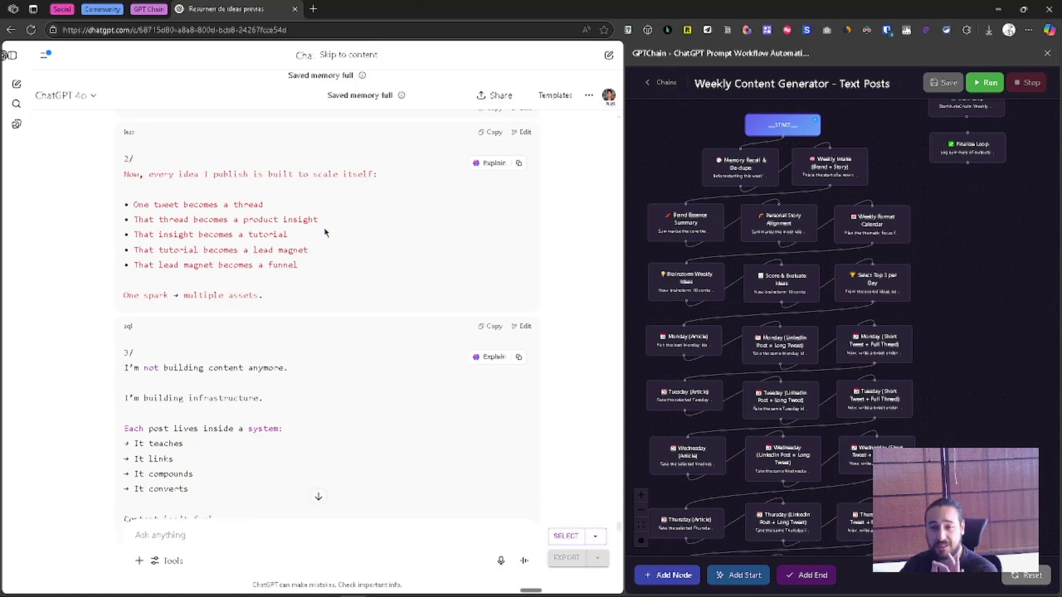
scroll(658, 158, "up", 3)
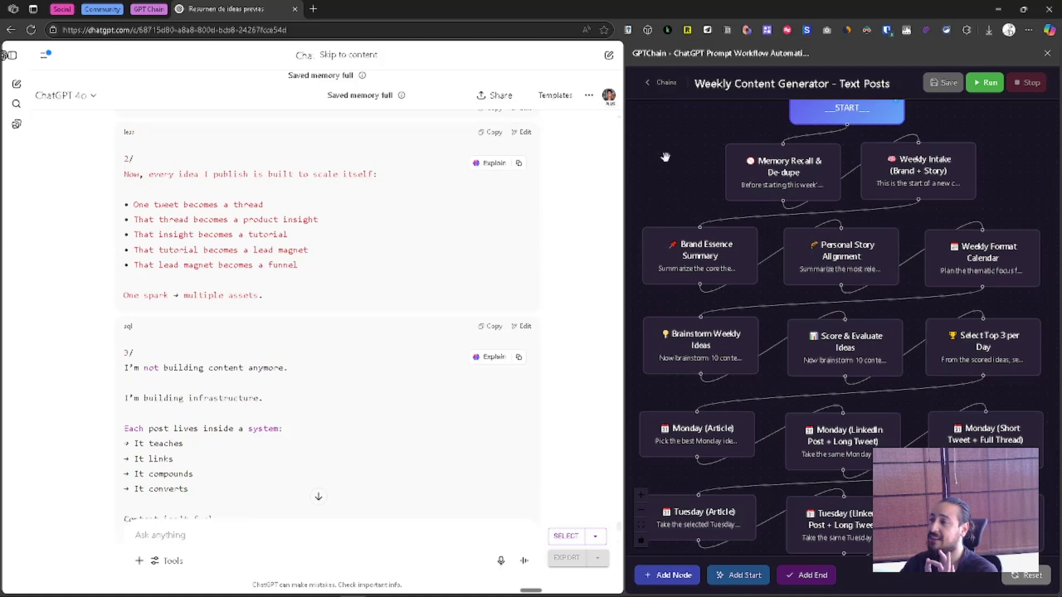
left_click_drag(763, 203, 791, 165)
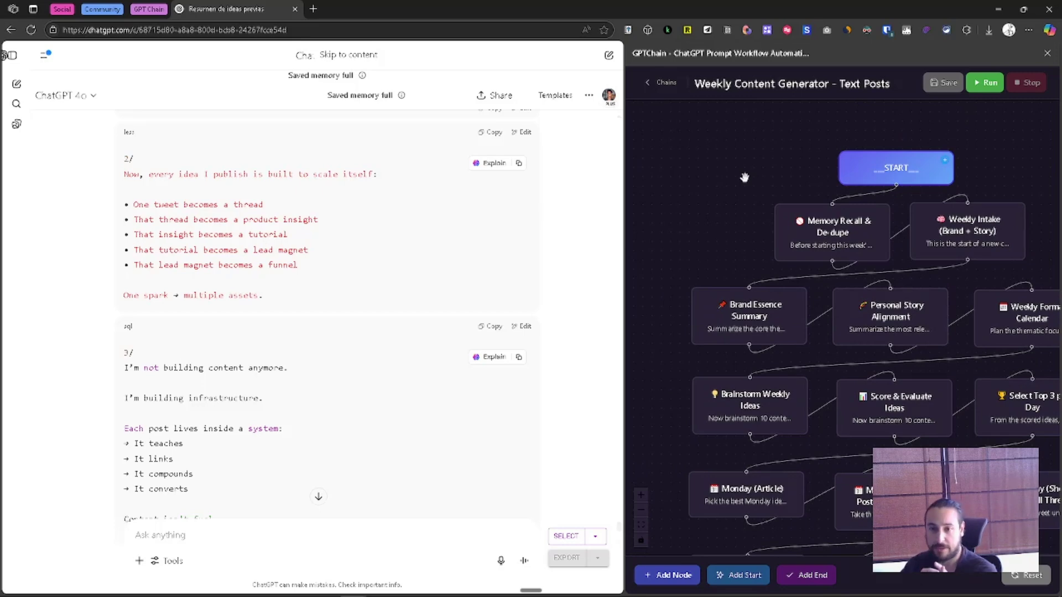
scroll(757, 212, "down", 1)
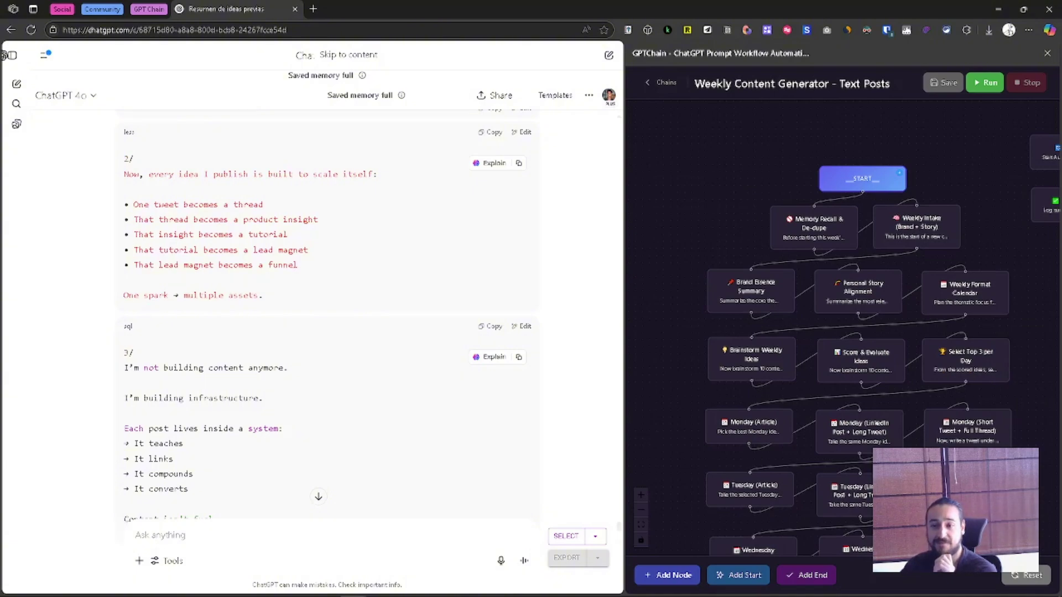
scroll(327, 310, "down", 5)
scroll(774, 249, "down", 1)
scroll(775, 249, "up", 1)
left_click_drag(774, 249, 685, 122)
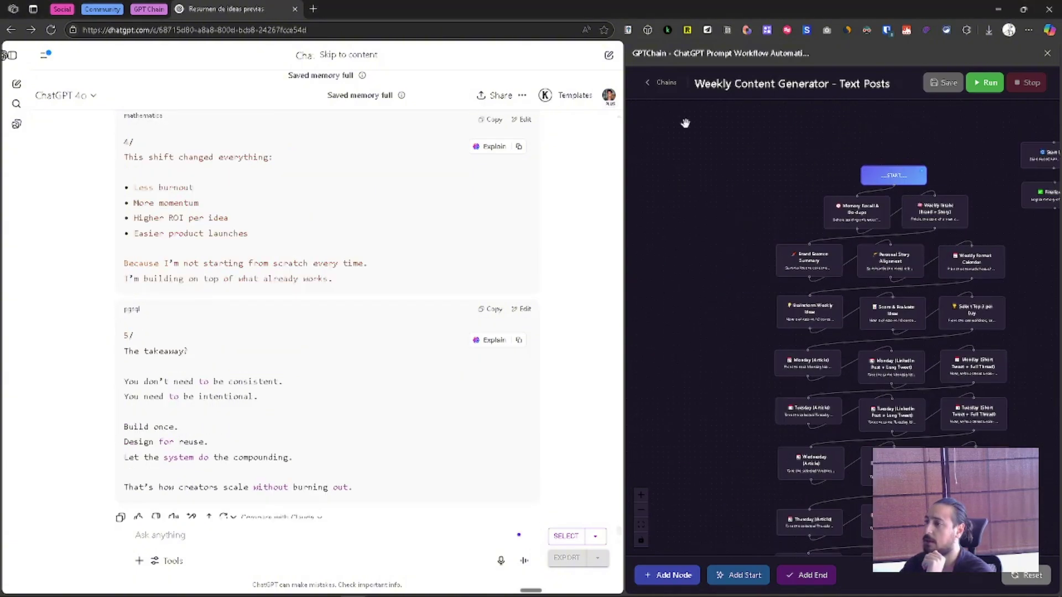
scroll(719, 168, "up", 1)
scroll(769, 193, "down", 3)
scroll(690, 176, "up", 1)
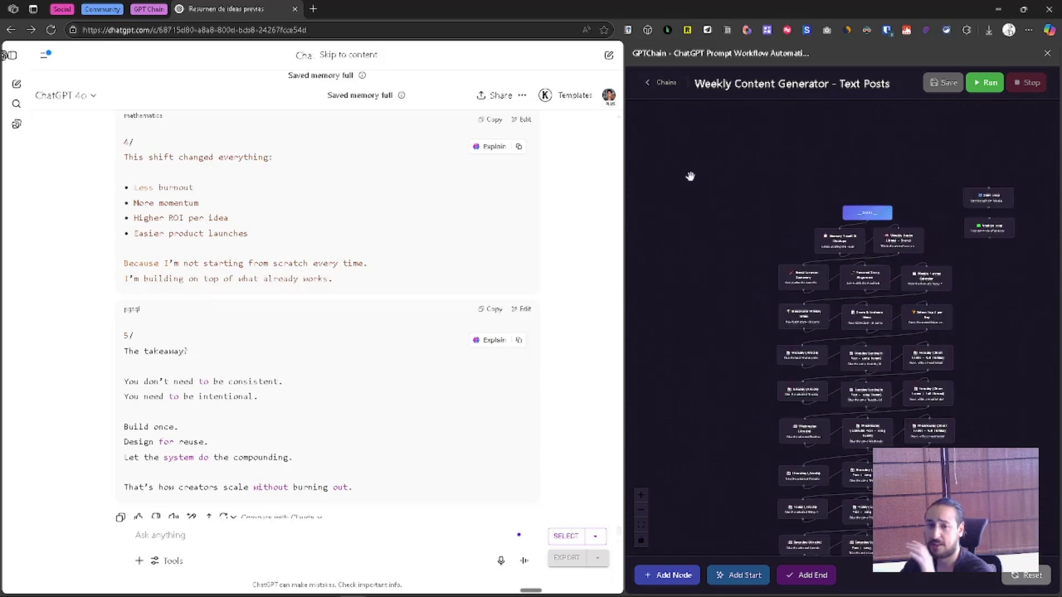
left_click(674, 81)
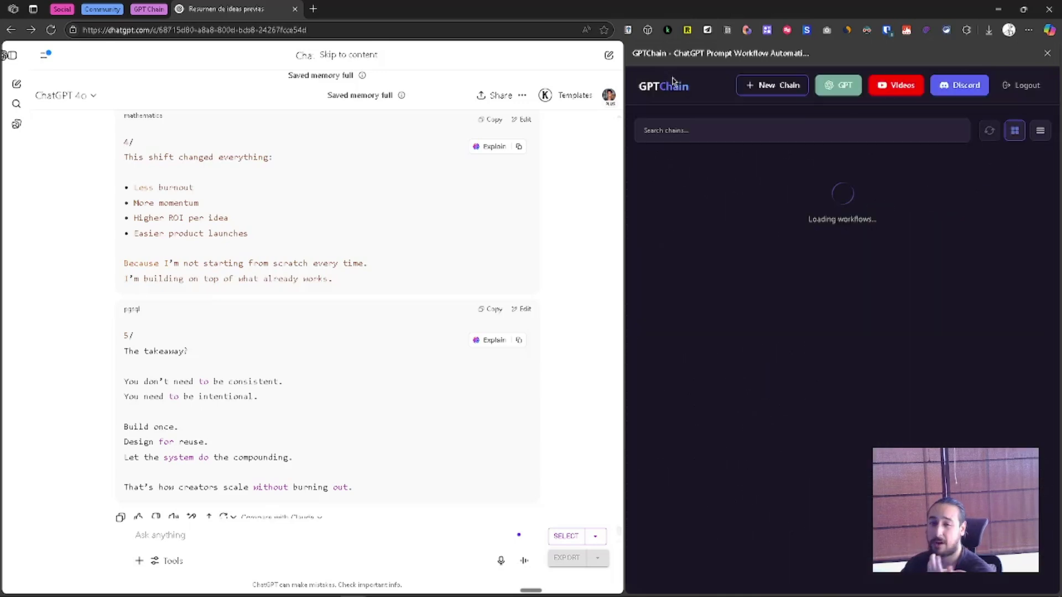
In a fresh ChatGPT conversation, open the Content Idea to Multiple Text Posts chain and review its starting variables.
left_click(17, 85)
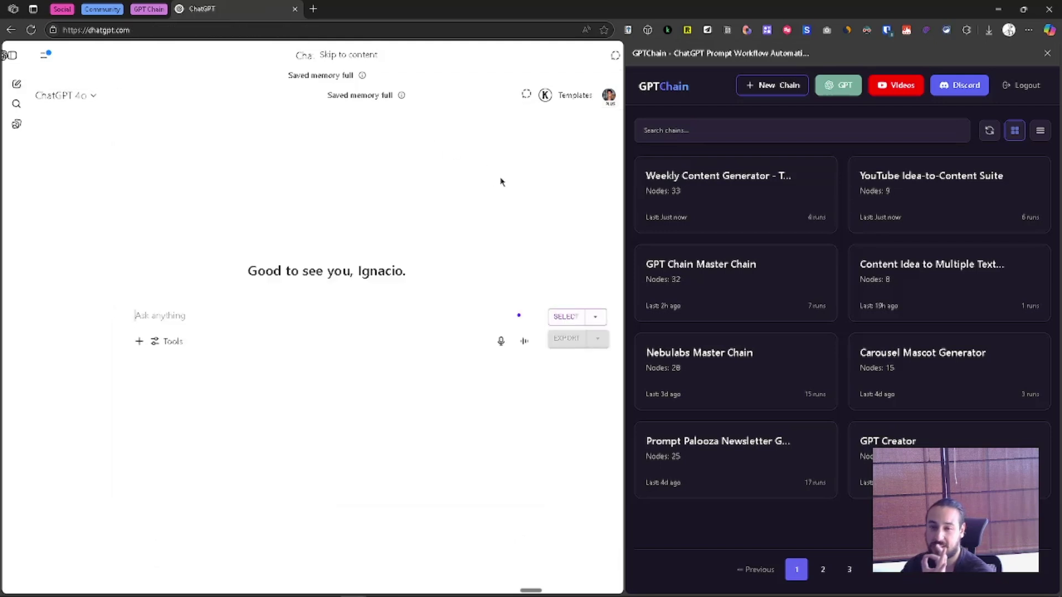
mouse_move(923, 286)
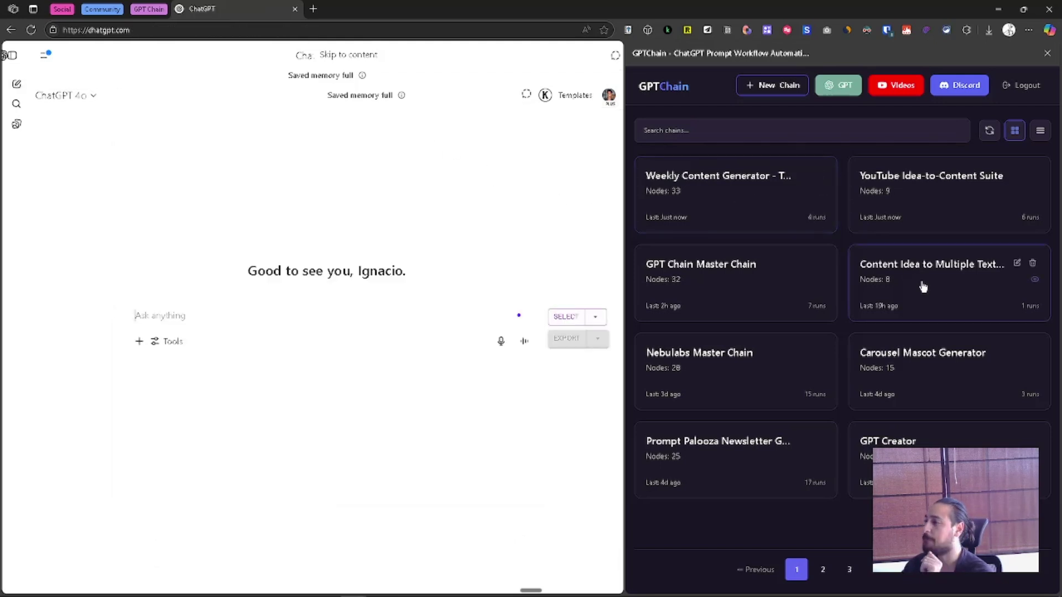
left_click(945, 287)
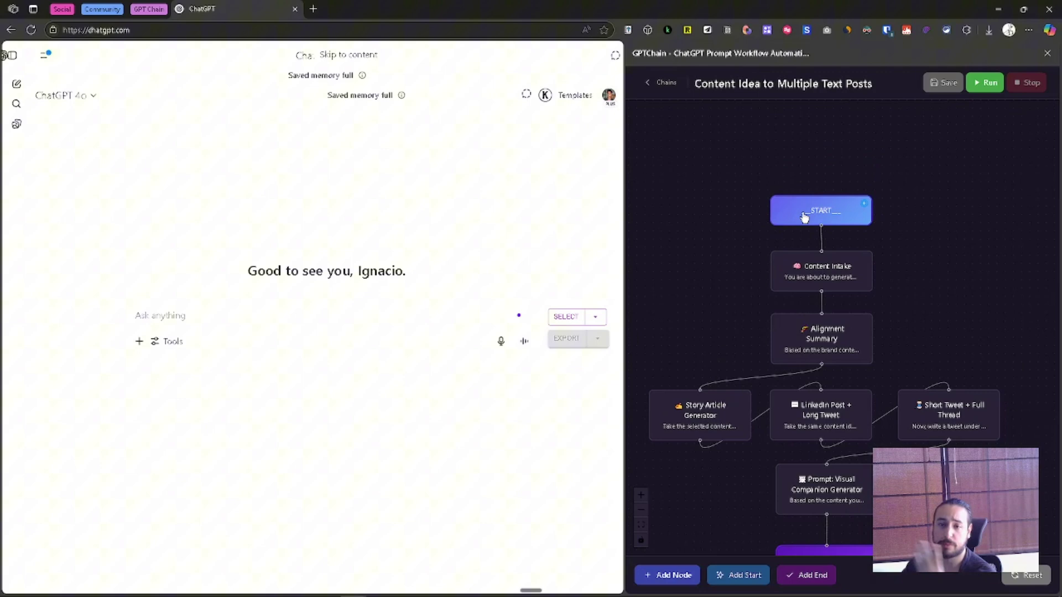
left_click(805, 216)
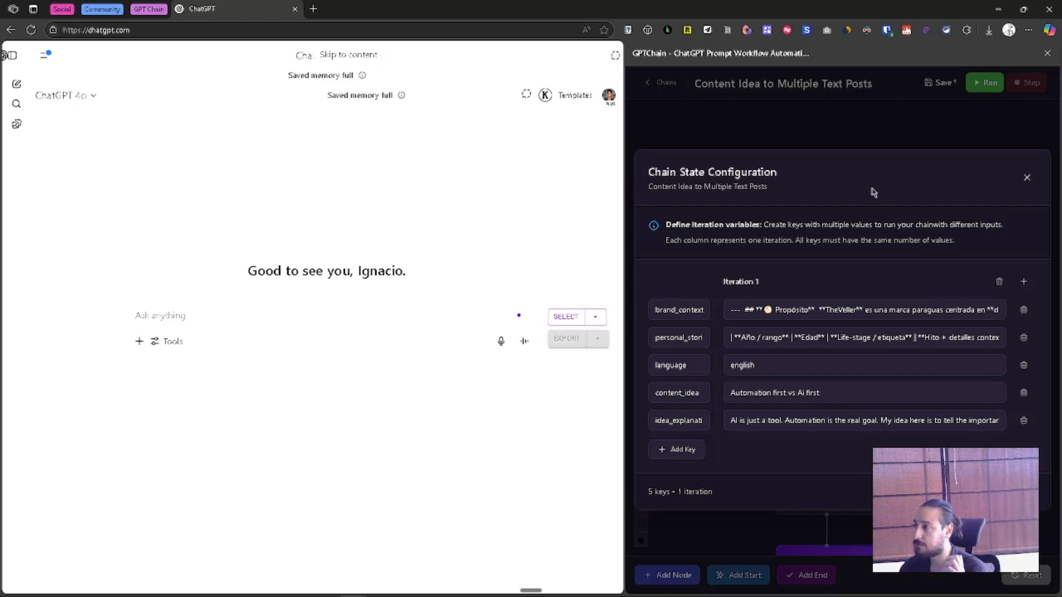
left_click(947, 82)
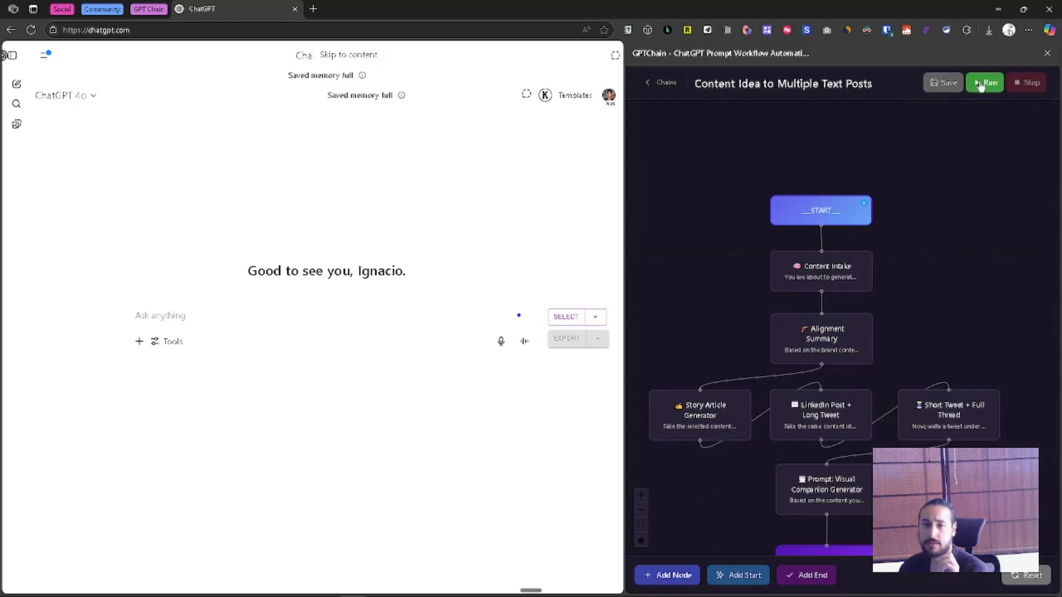
Inspect the chain's generator branches and recheck its input variable settings before closing them.
scroll(852, 226, "down", 2)
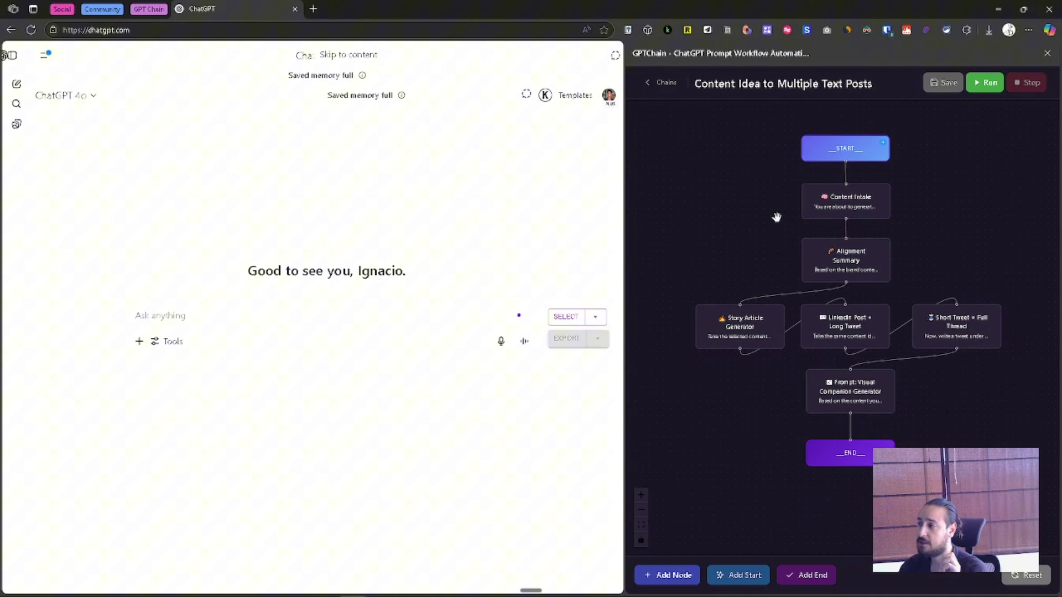
scroll(929, 226, "up", 2)
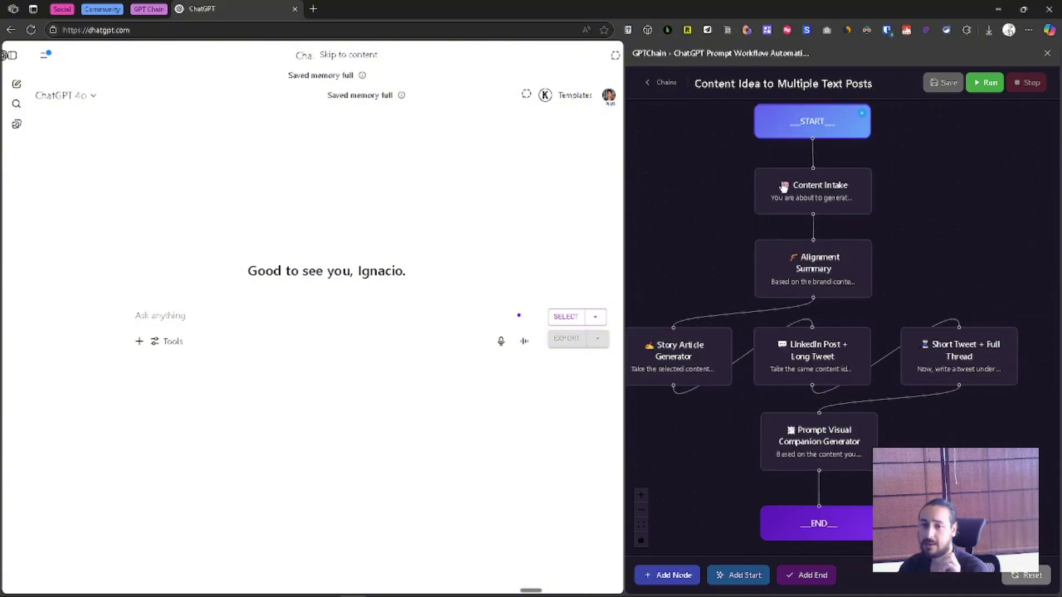
scroll(921, 281, "down", 2)
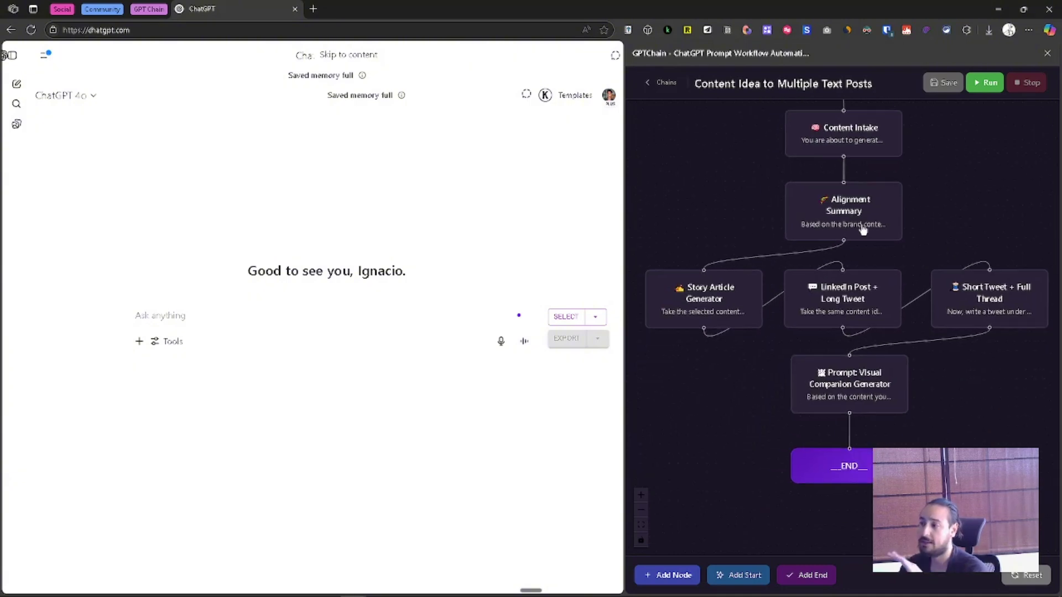
scroll(856, 232, "down", 1)
left_click_drag(927, 218, 956, 204)
scroll(955, 204, "right", 1)
scroll(748, 360, "down", 2)
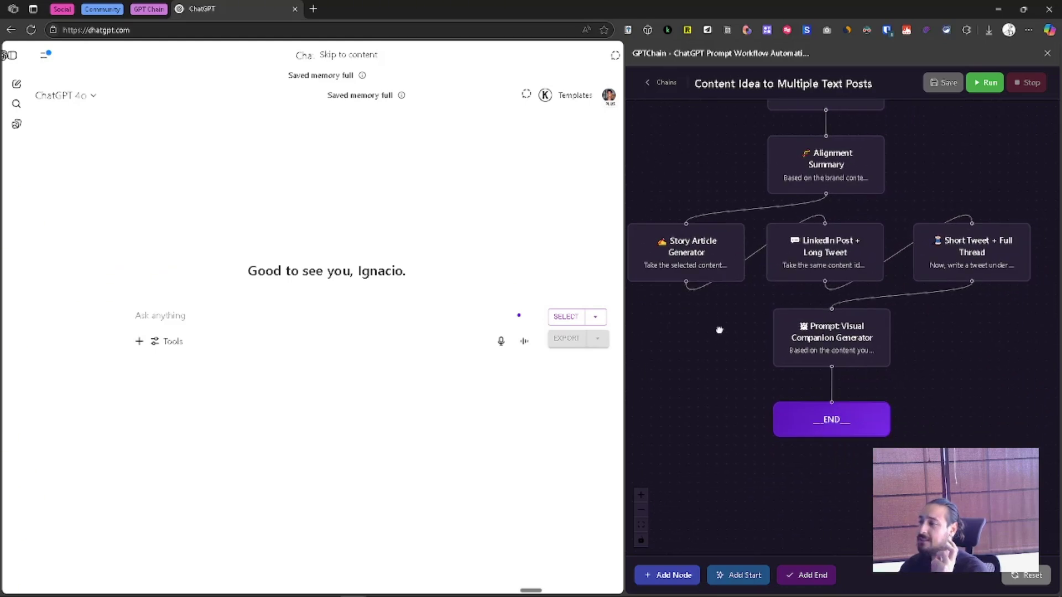
scroll(878, 264, "up", 3)
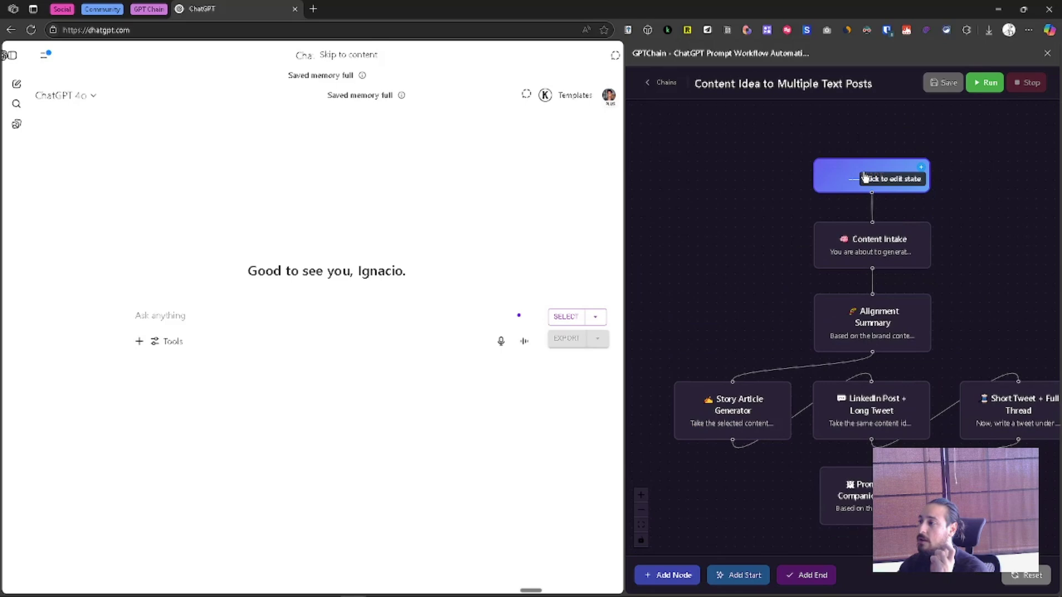
left_click(842, 353)
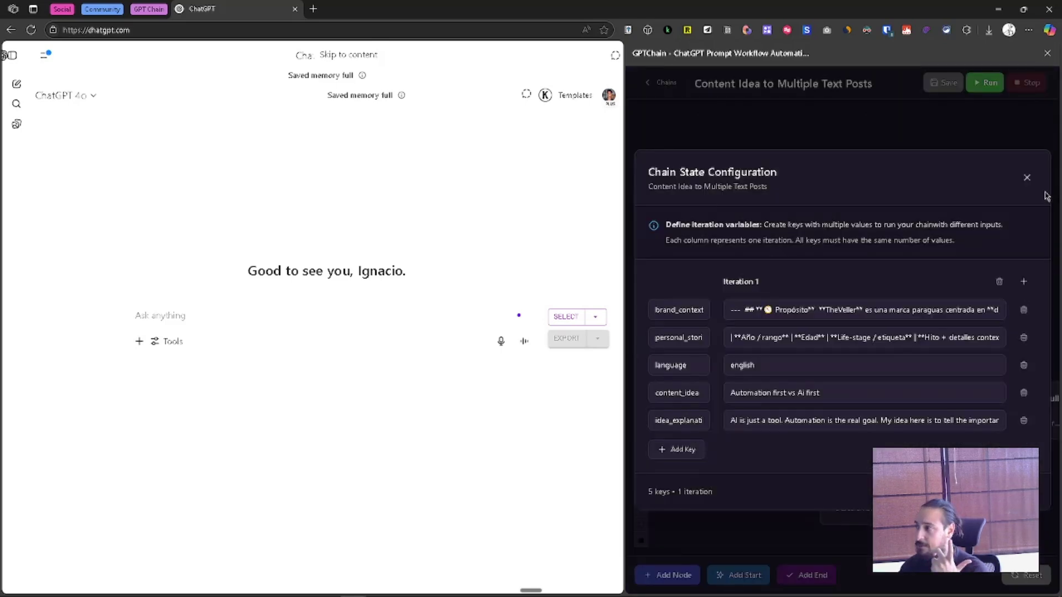
left_click(1027, 177)
Fit the chain diagram from START to END and run the chain in ChatGPT.
left_click_drag(759, 256, 746, 181)
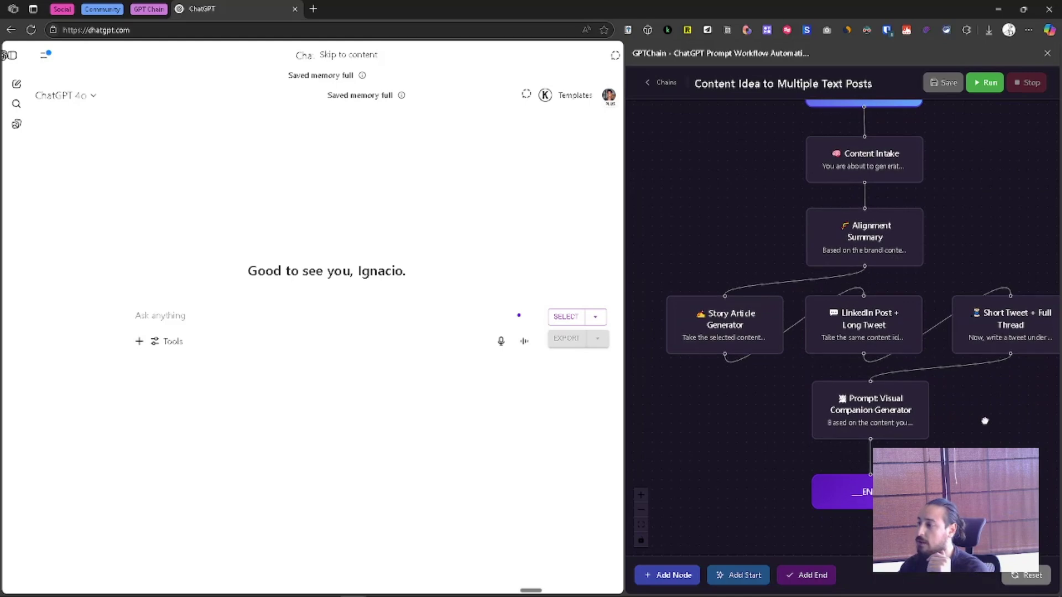
left_click_drag(805, 363, 735, 313)
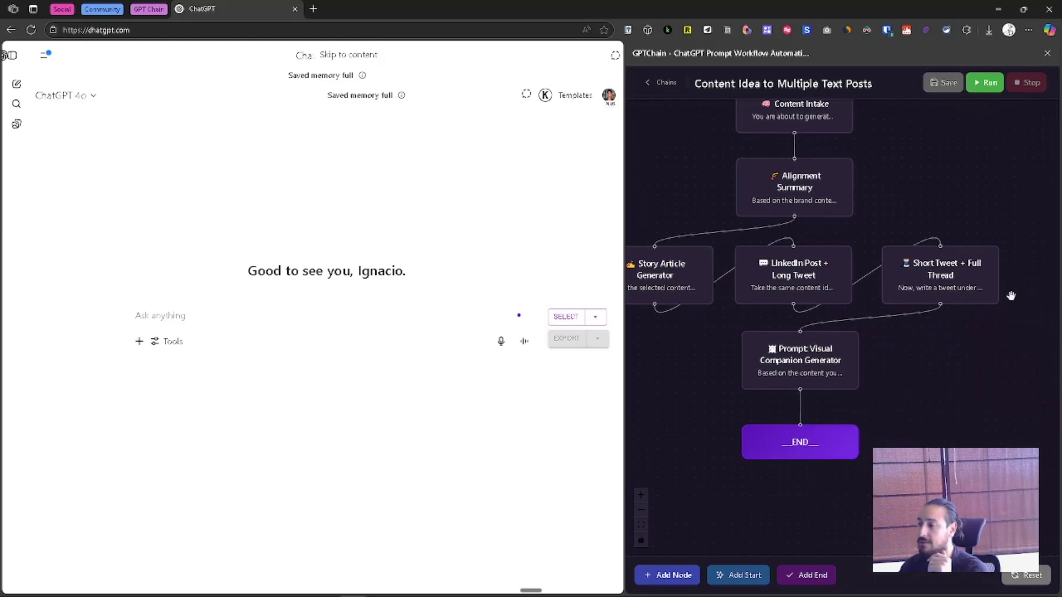
left_click_drag(892, 389, 940, 331)
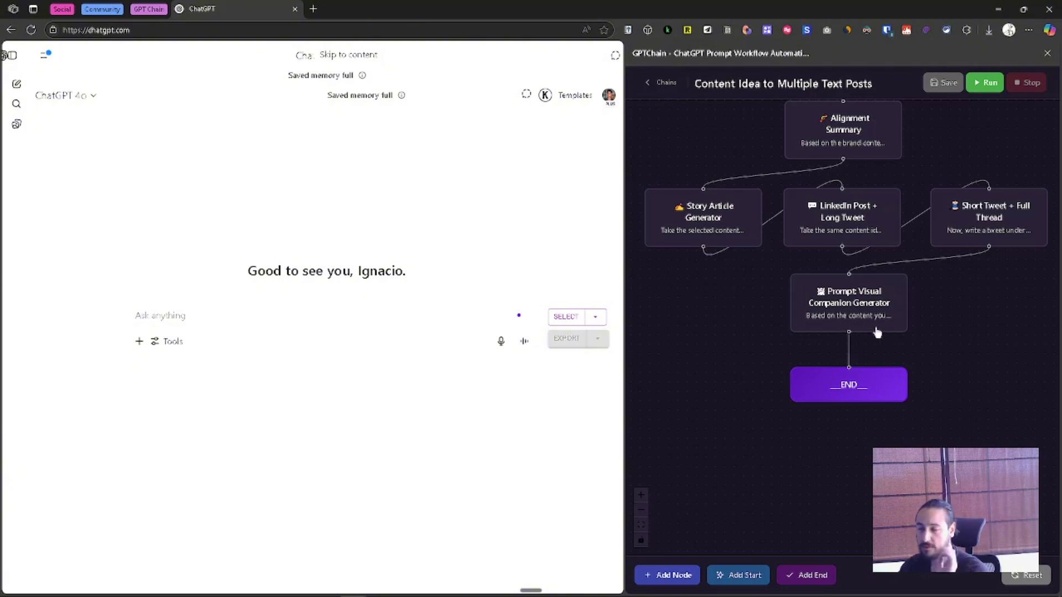
scroll(967, 334, "down", 4)
scroll(989, 277, "up", 3)
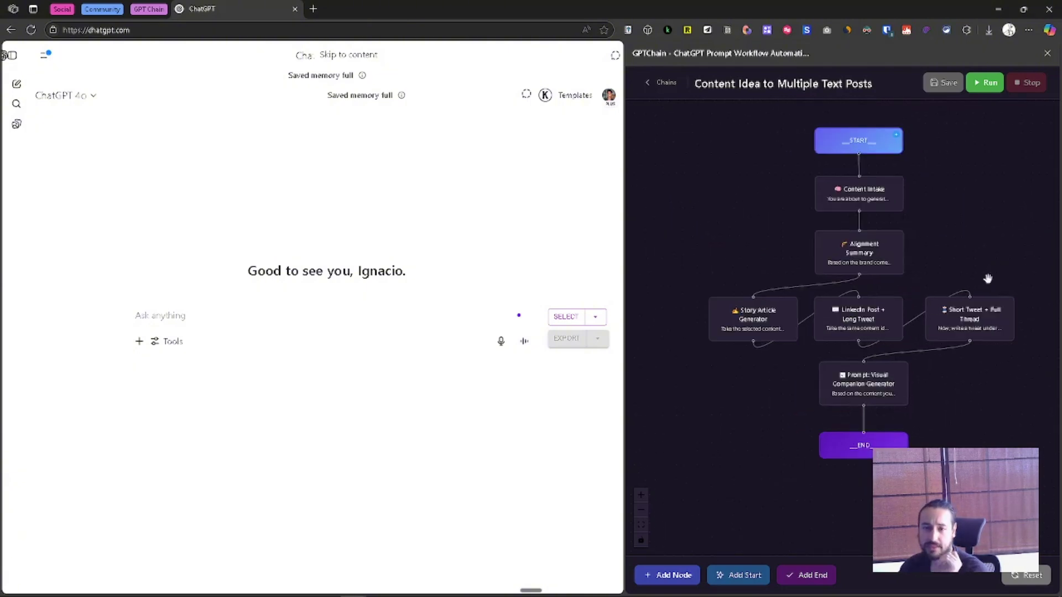
left_click(980, 84)
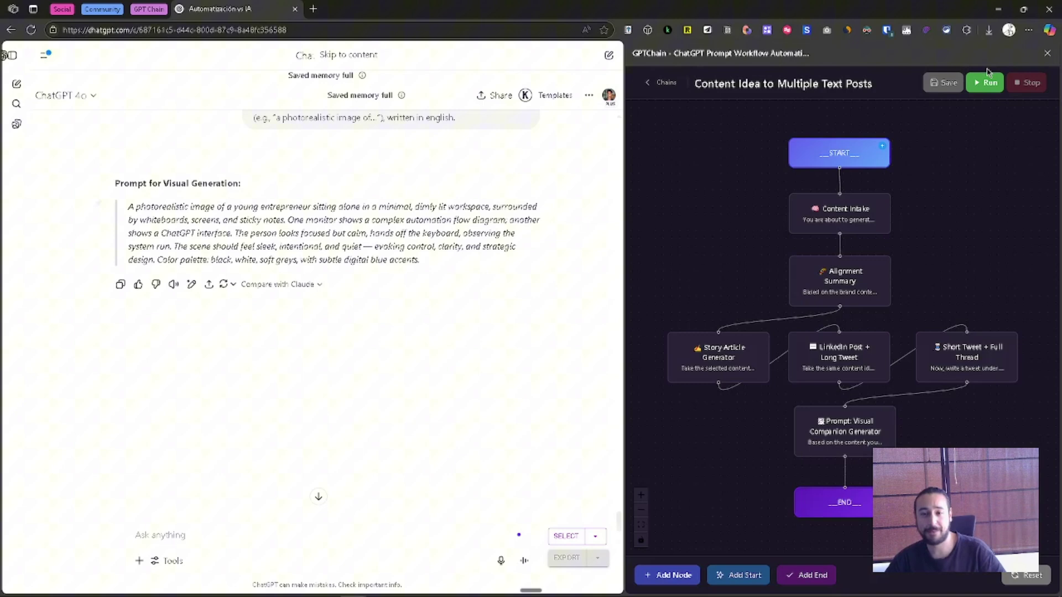
Send ChatGPT the follow-up 'generate the visual please' after the photorealistic prompt.
scroll(404, 344, "down", 1)
scroll(403, 344, "up", 3)
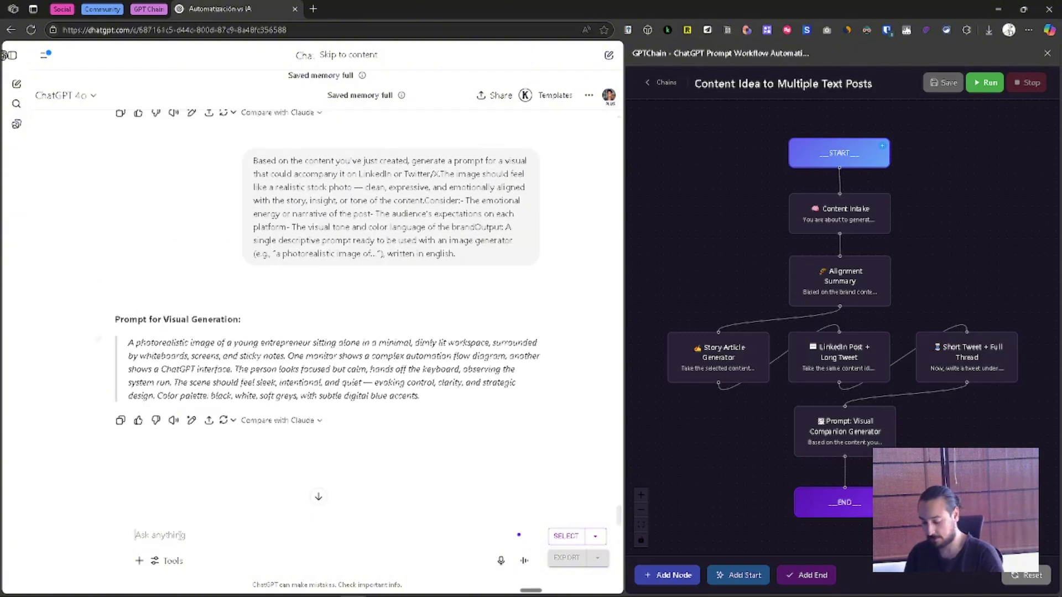
type("generate th")
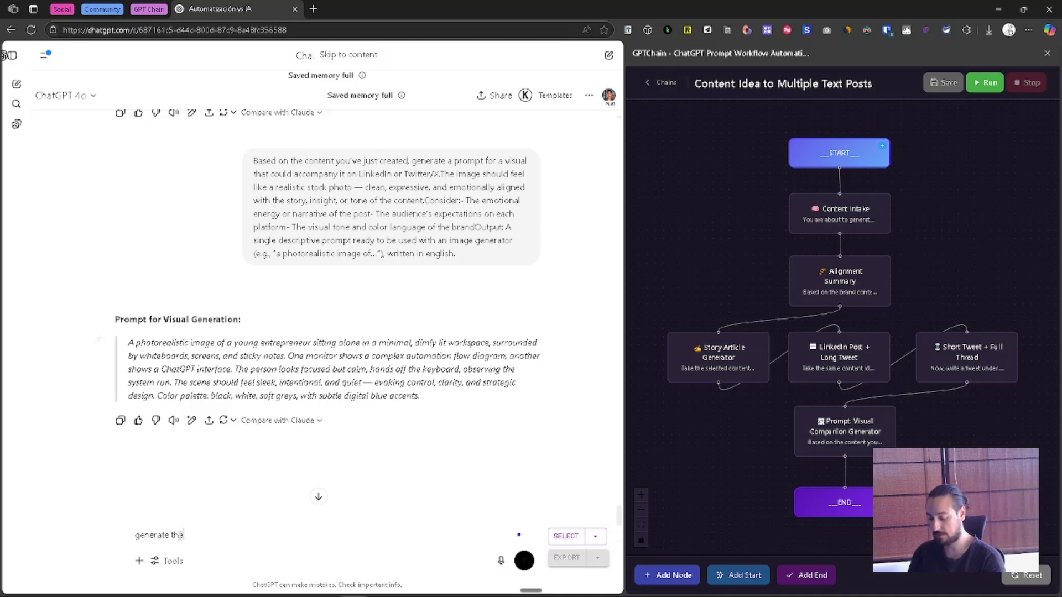
type("e visual please")
key("Return")
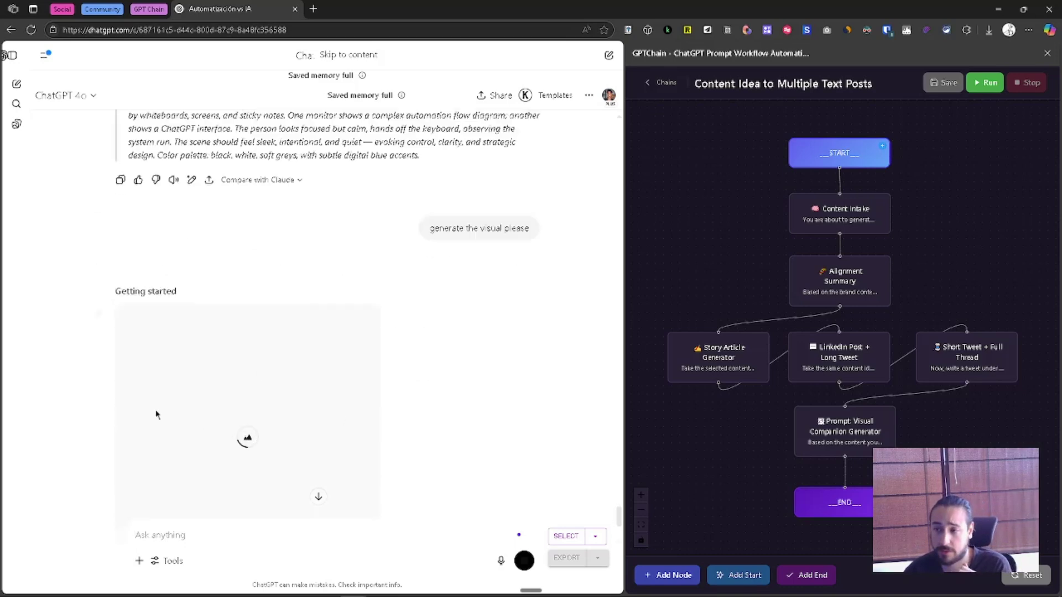
scroll(377, 322, "up", 15)
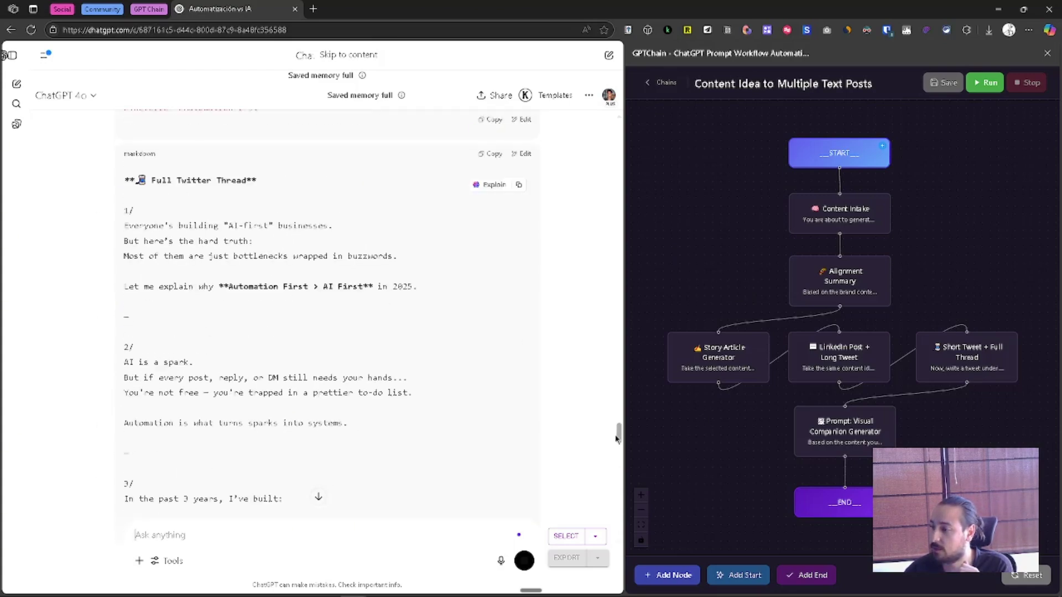
left_click_drag(618, 435, 614, 307)
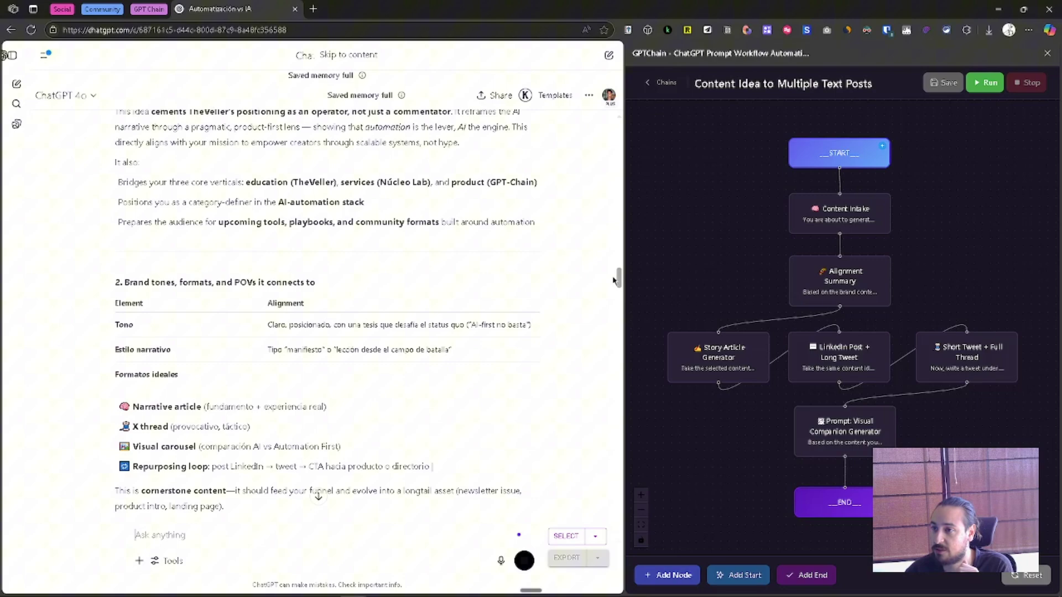
left_click_drag(618, 276, 618, 324)
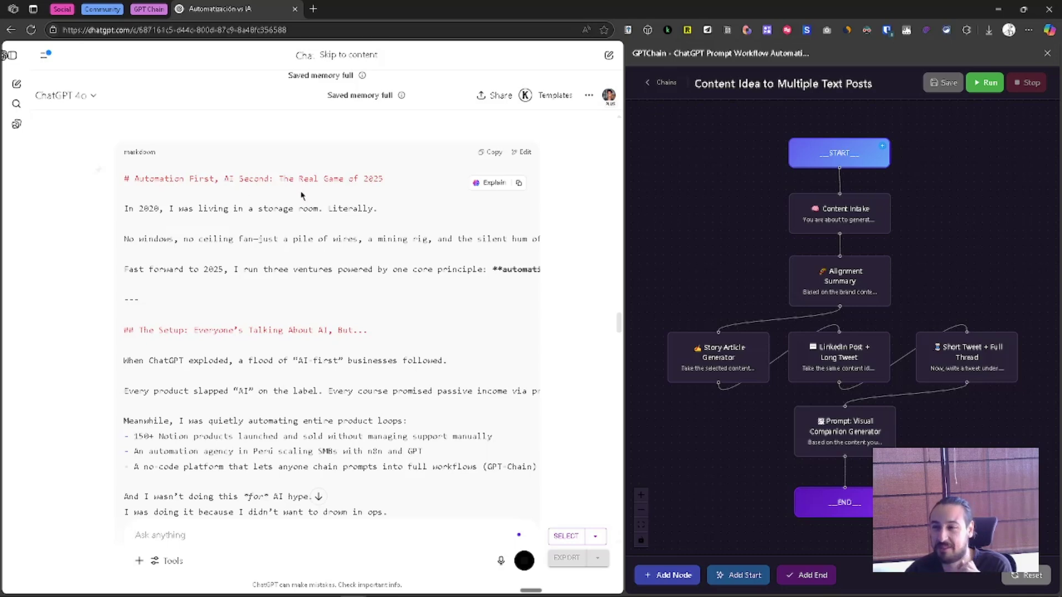
scroll(227, 229, "down", 1)
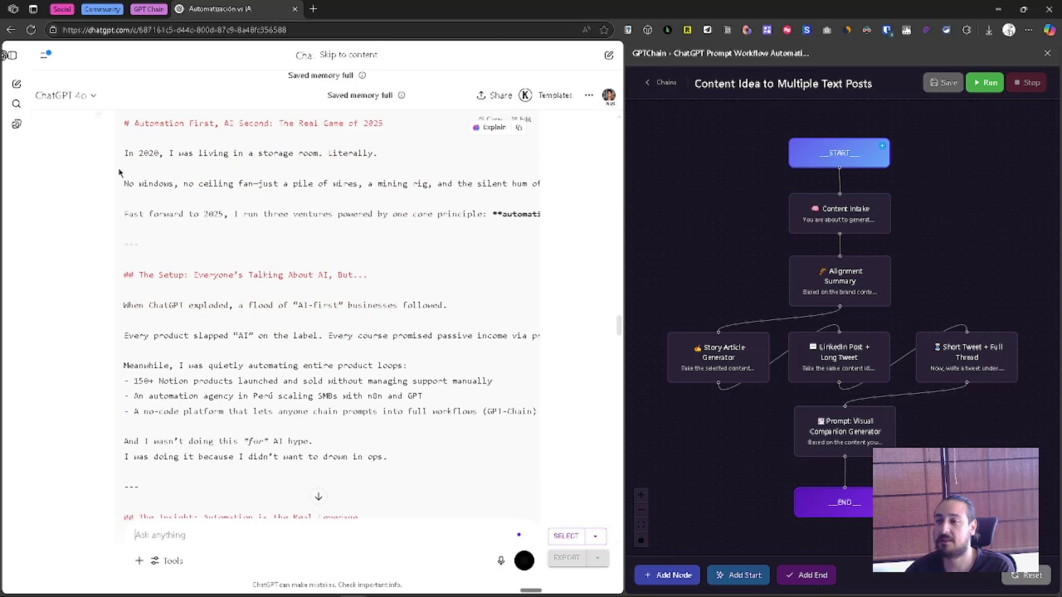
left_click_drag(124, 153, 388, 157)
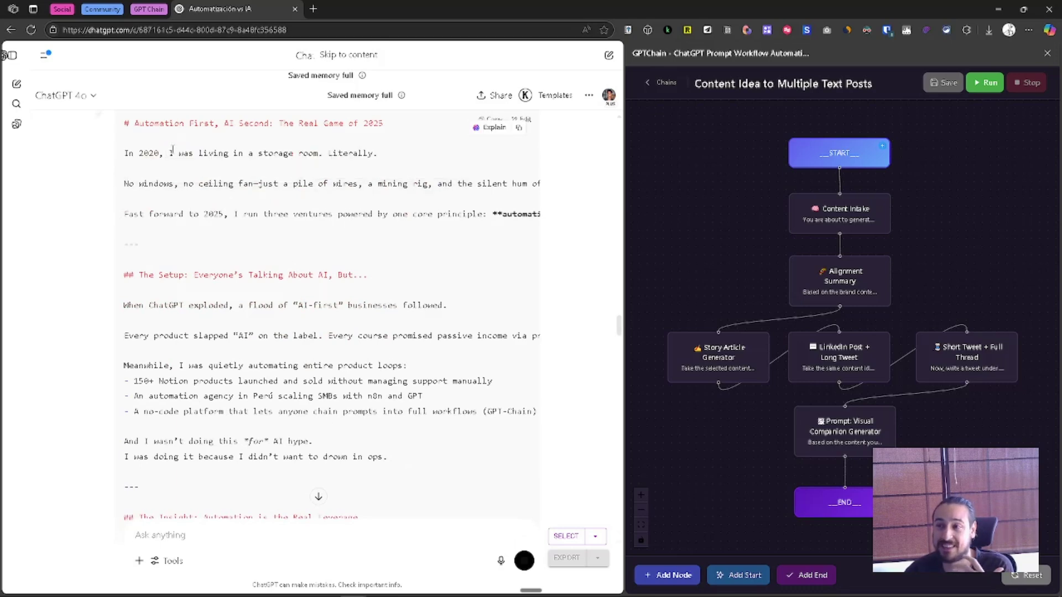
left_click_drag(173, 153, 319, 156)
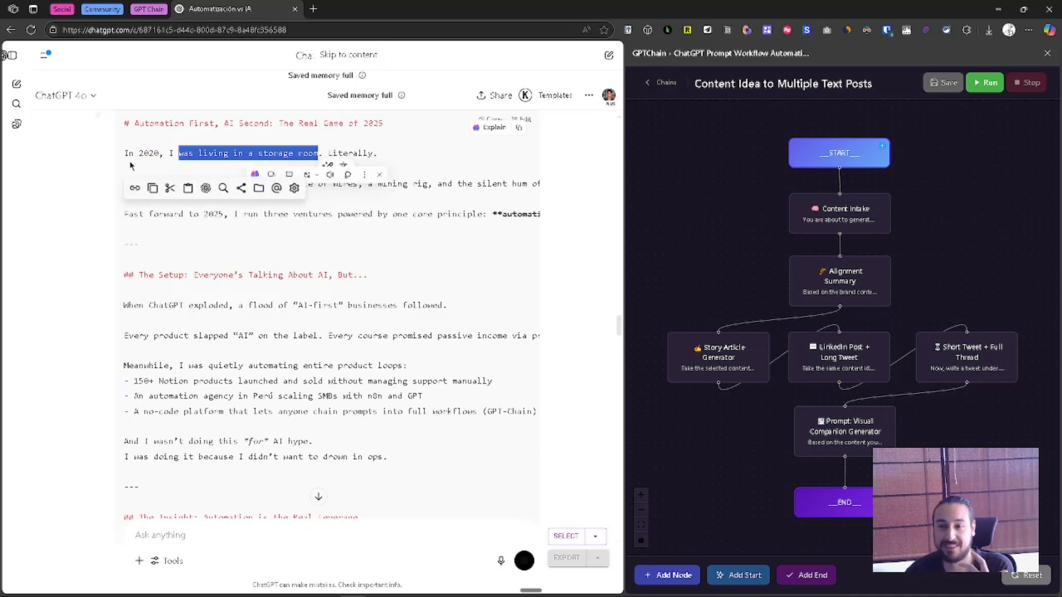
left_click(170, 149)
scroll(302, 148, "down", 3)
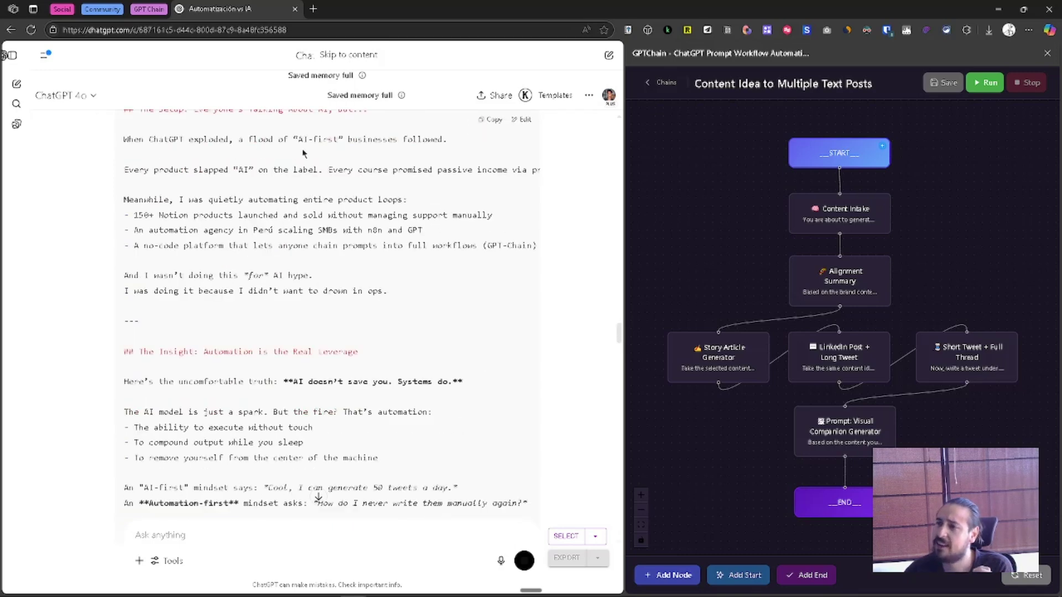
left_click_drag(127, 199, 410, 288)
left_click(277, 357)
scroll(288, 348, "down", 15)
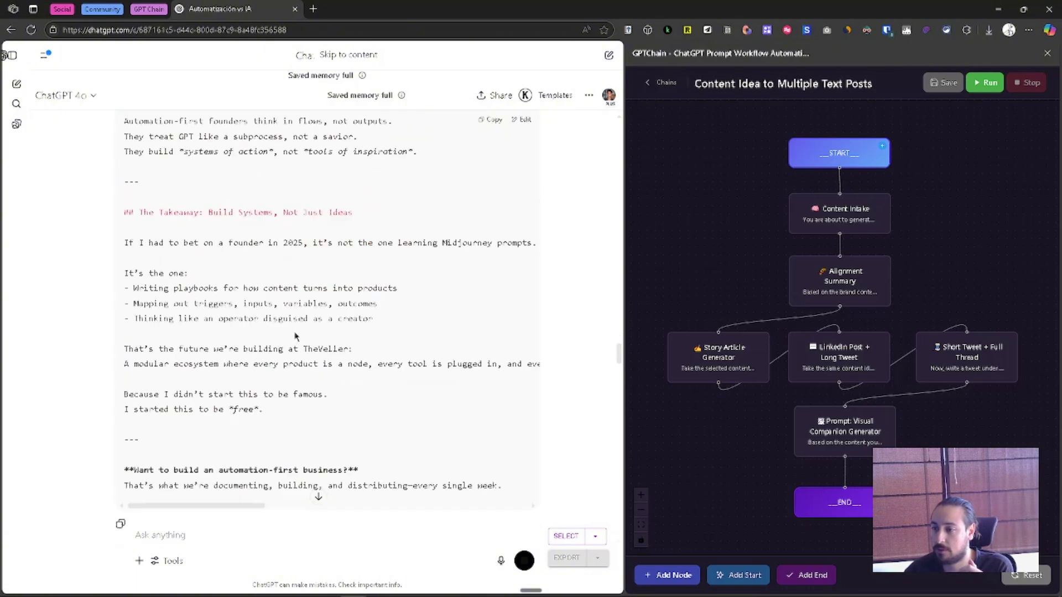
scroll(295, 341, "down", 3)
scroll(287, 332, "up", 3)
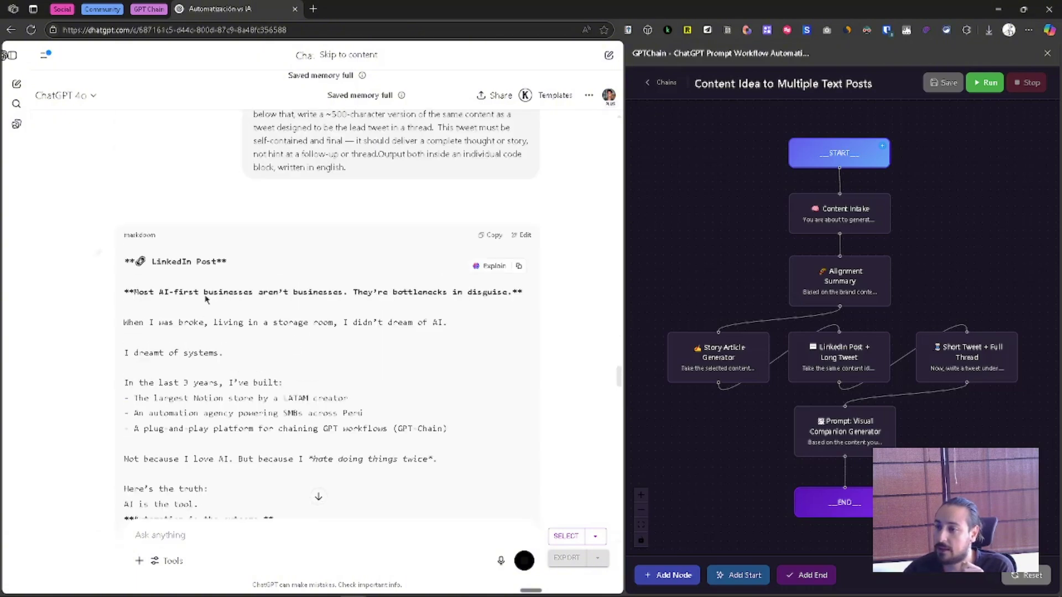
scroll(269, 312, "down", 1)
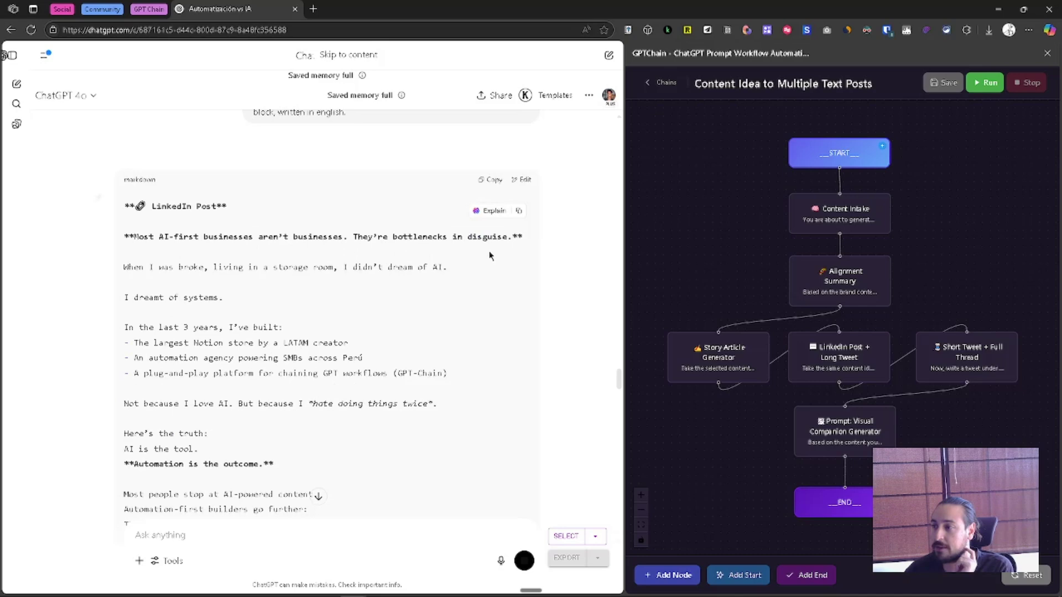
scroll(348, 291, "down", 1)
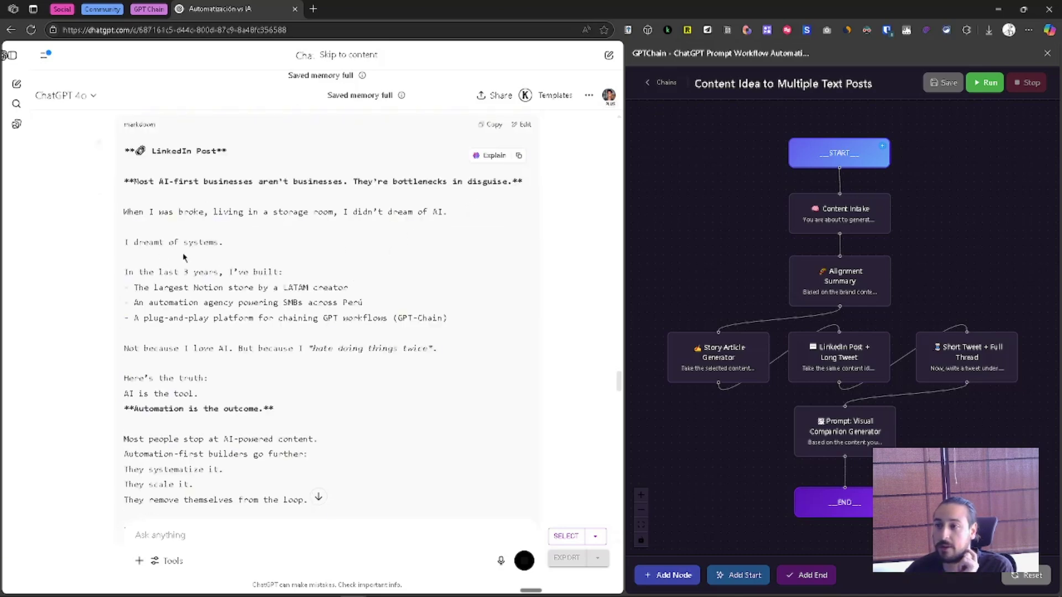
scroll(320, 287, "down", 1)
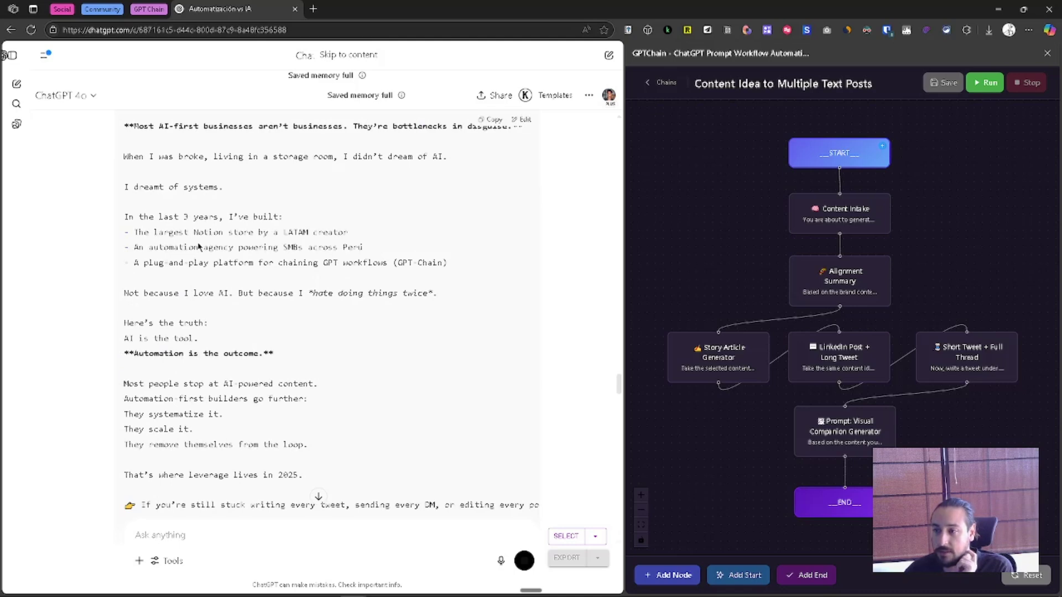
scroll(275, 339, "down", 2)
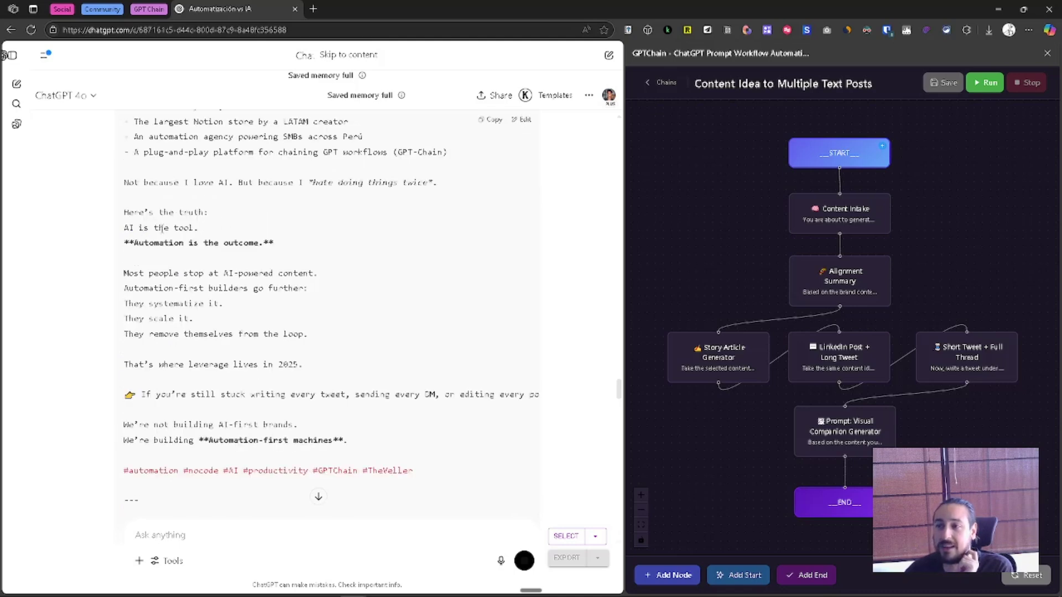
scroll(291, 253, "down", 1)
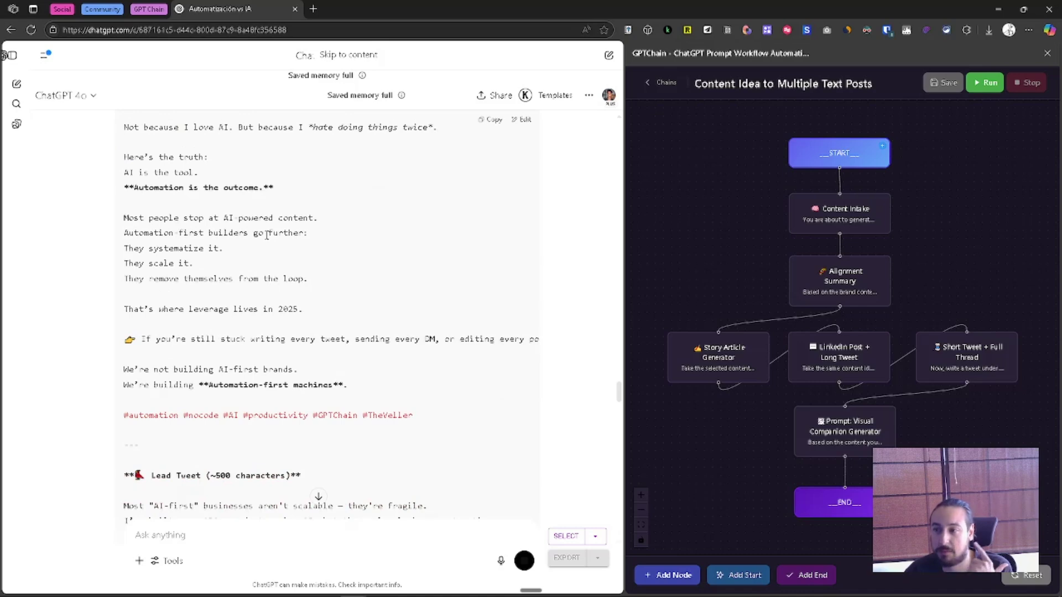
scroll(361, 277, "down", 3)
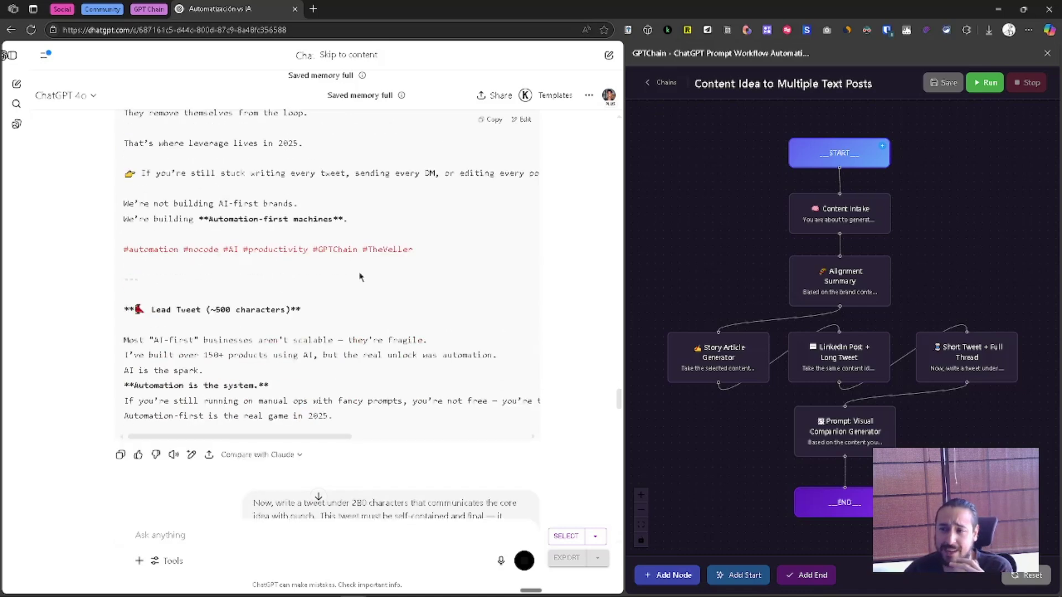
scroll(354, 291, "down", 4)
scroll(221, 271, "up", 3)
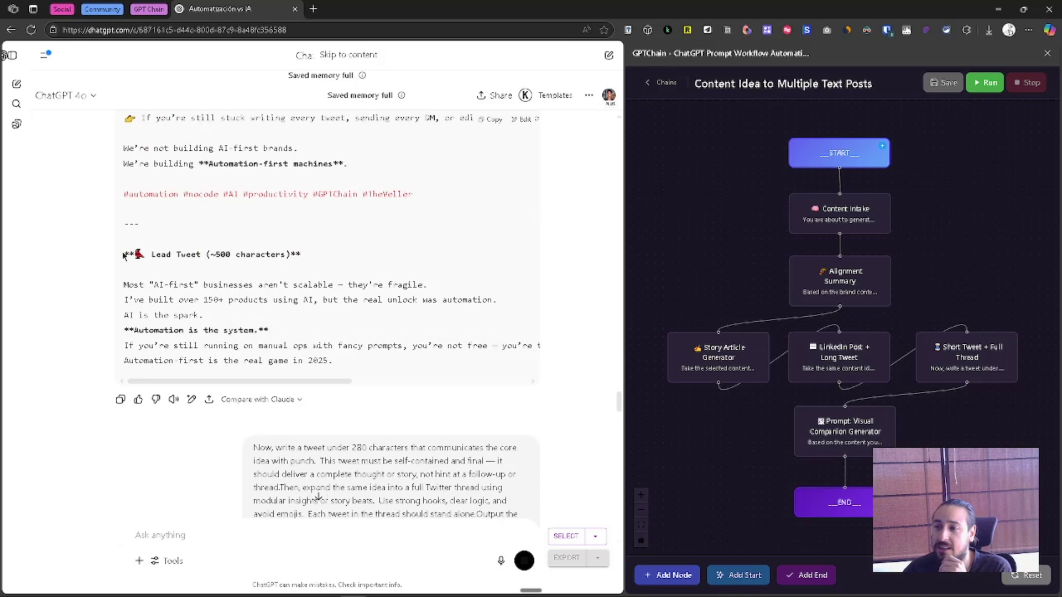
scroll(106, 250, "down", 1)
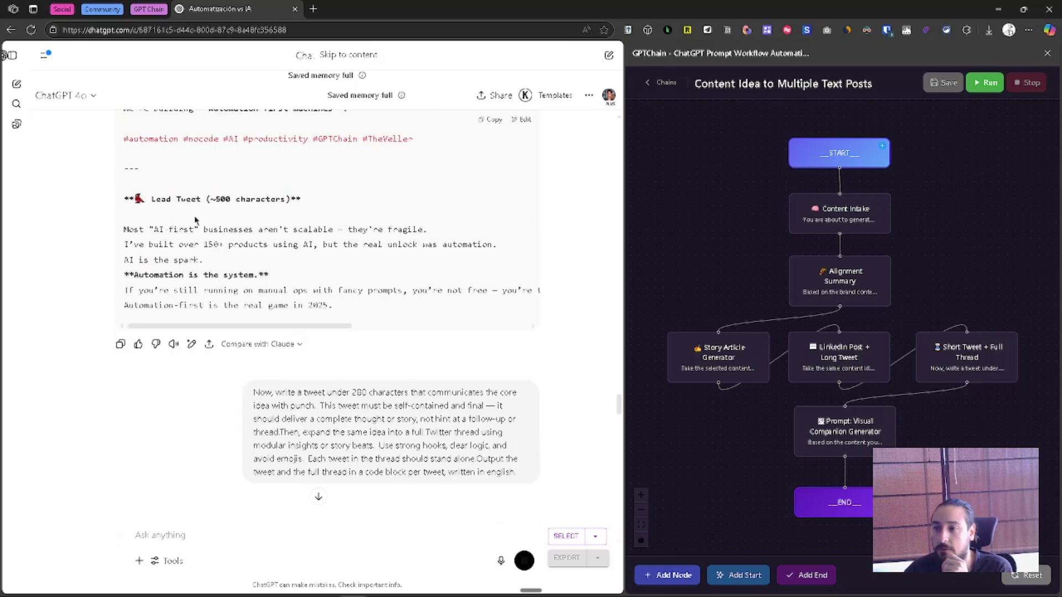
scroll(222, 232, "down", 9)
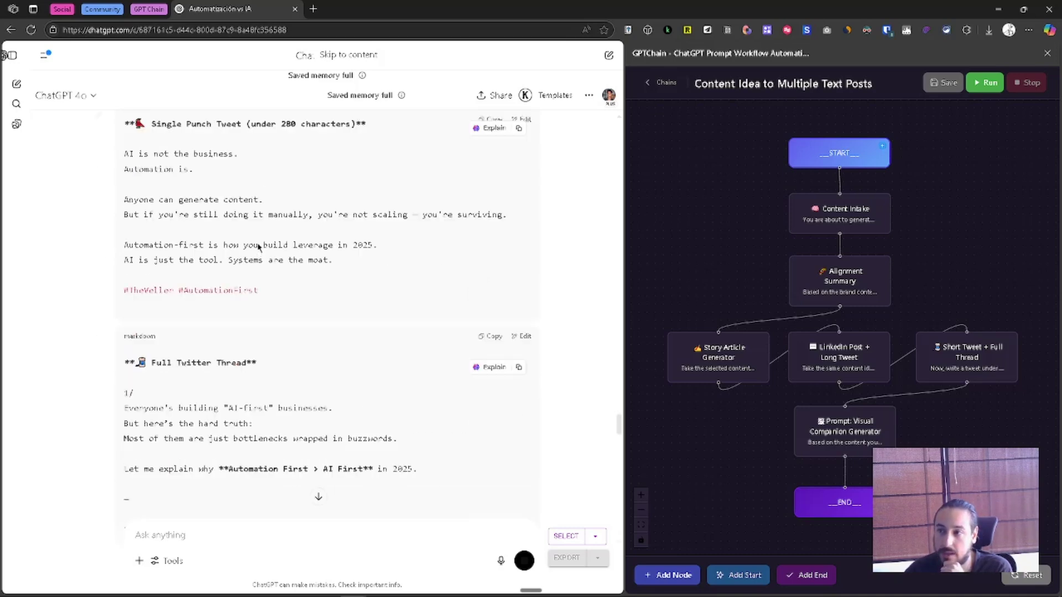
scroll(252, 213, "down", 3)
scroll(218, 238, "down", 14)
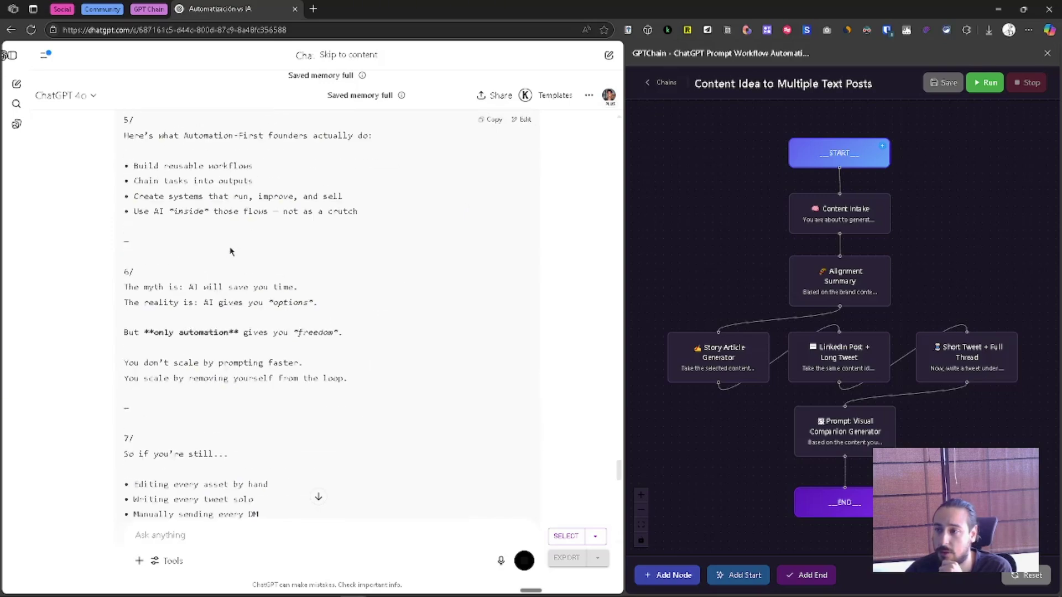
Scroll back to the image placeholder while the visual of a man facing screens finishes generating.
scroll(233, 250, "down", 20)
scroll(245, 247, "up", 3)
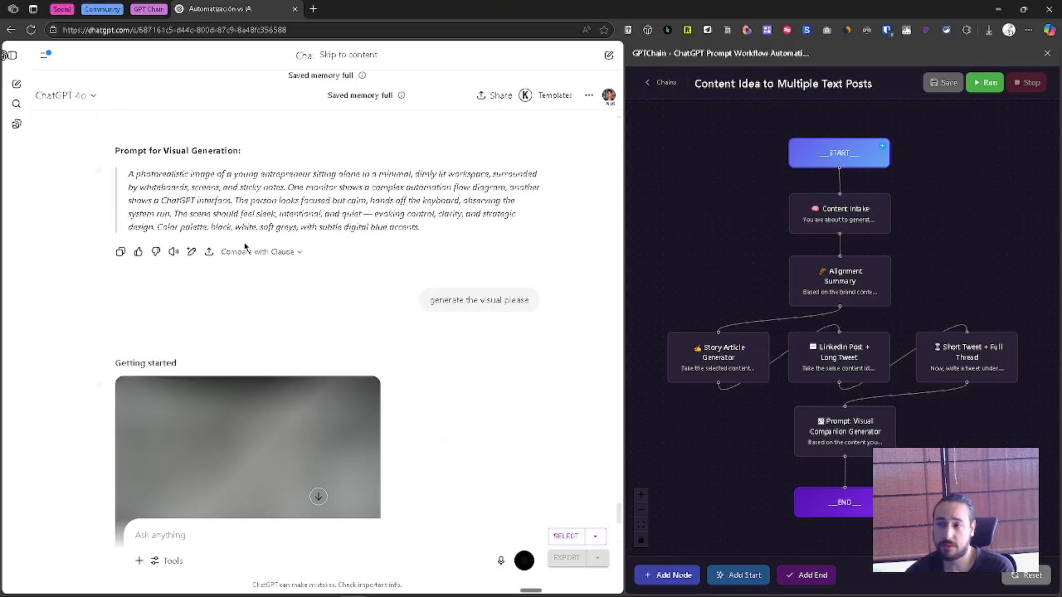
scroll(245, 247, "up", 15)
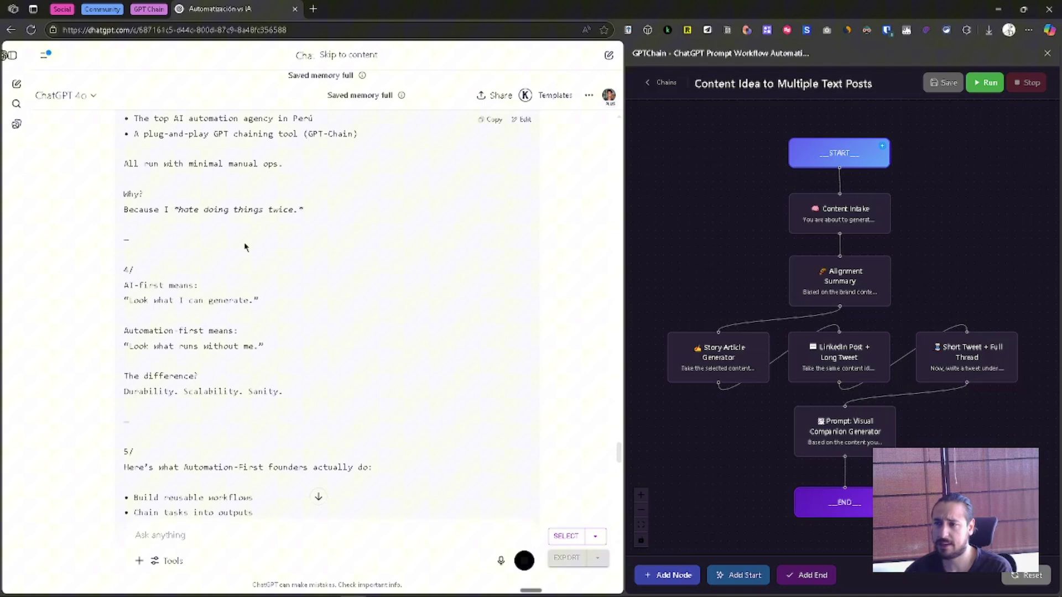